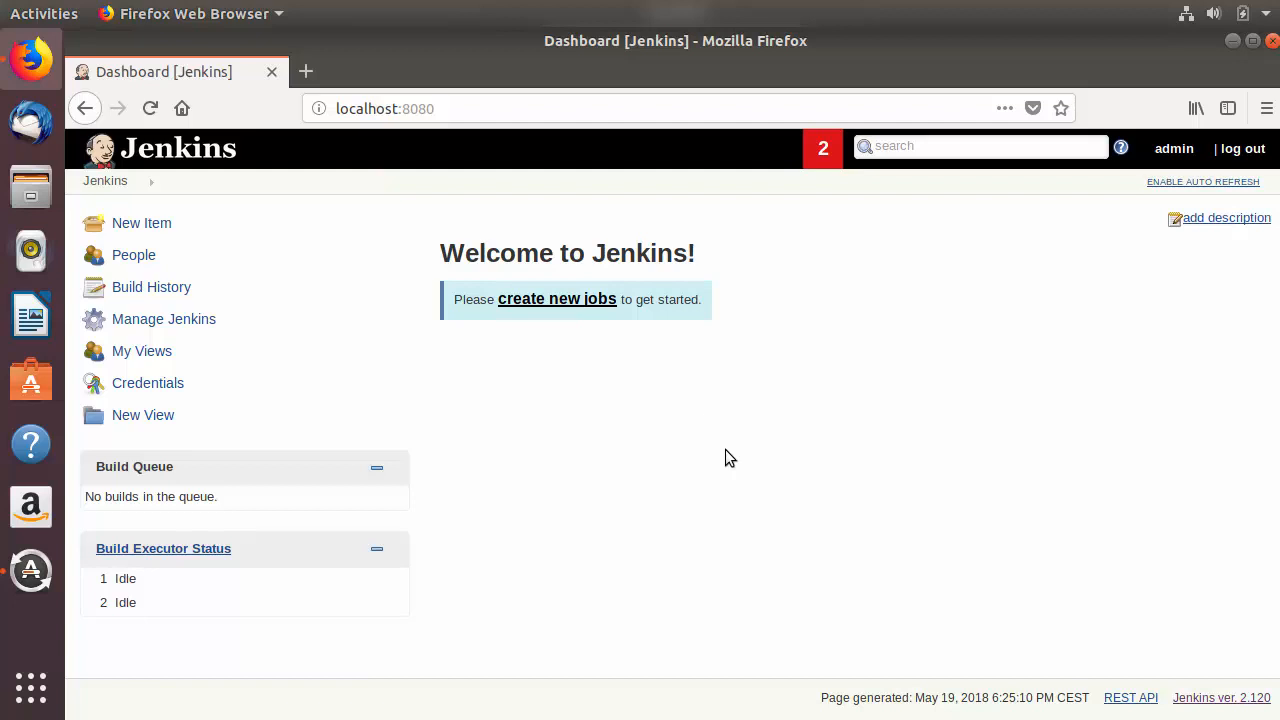
pyautogui.click(473, 112)
pyautogui.moveTo(473, 112); pyautogui.dragTo(332, 108)
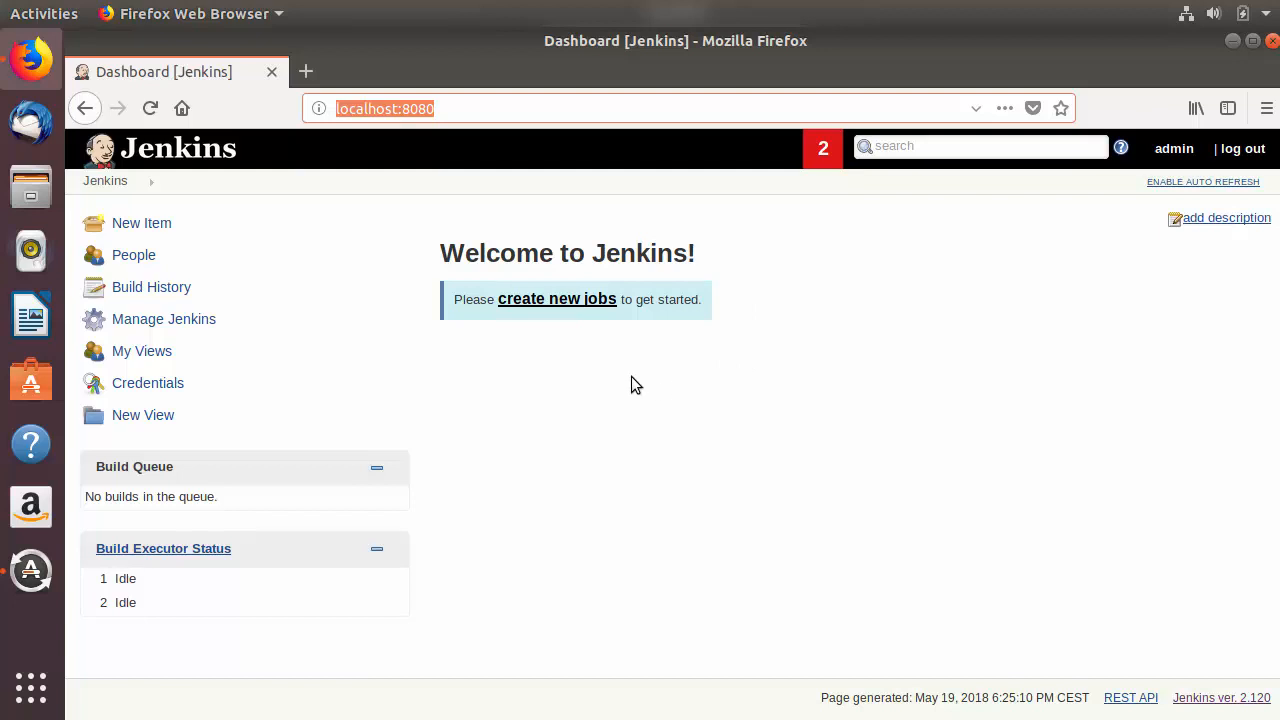
pyautogui.click(597, 374)
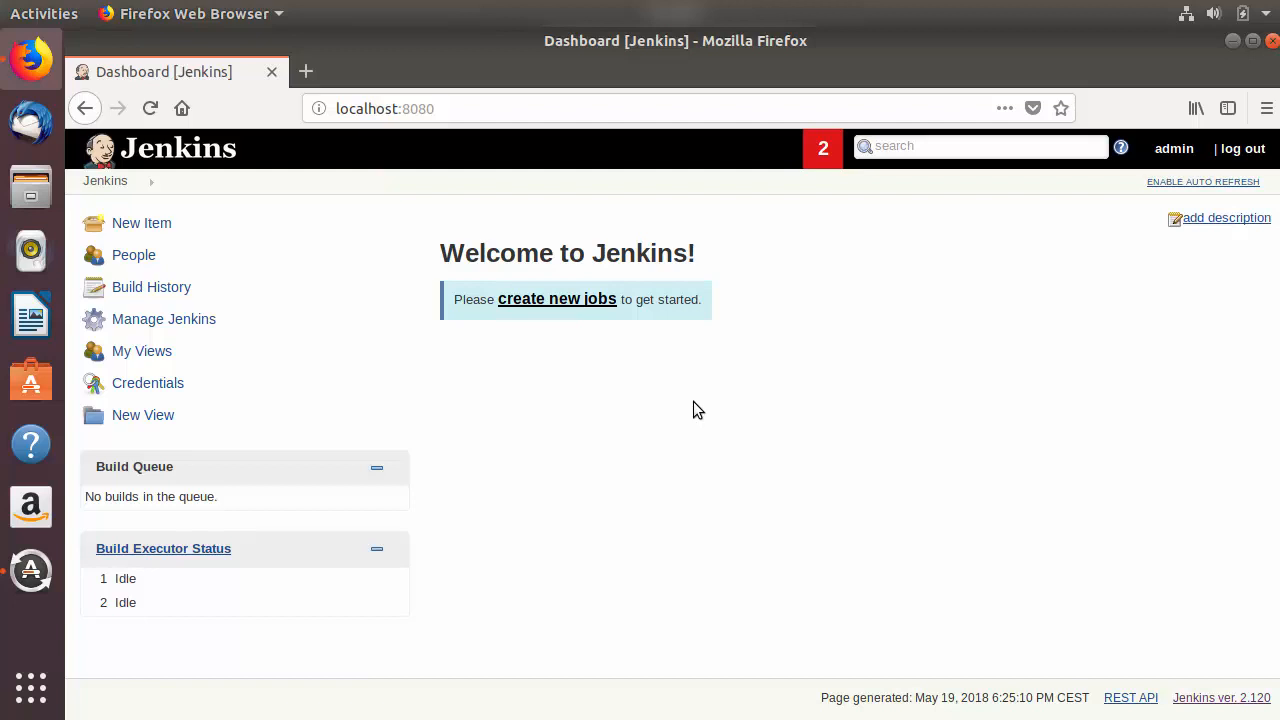
pyautogui.hotkey('alt', 'Left')
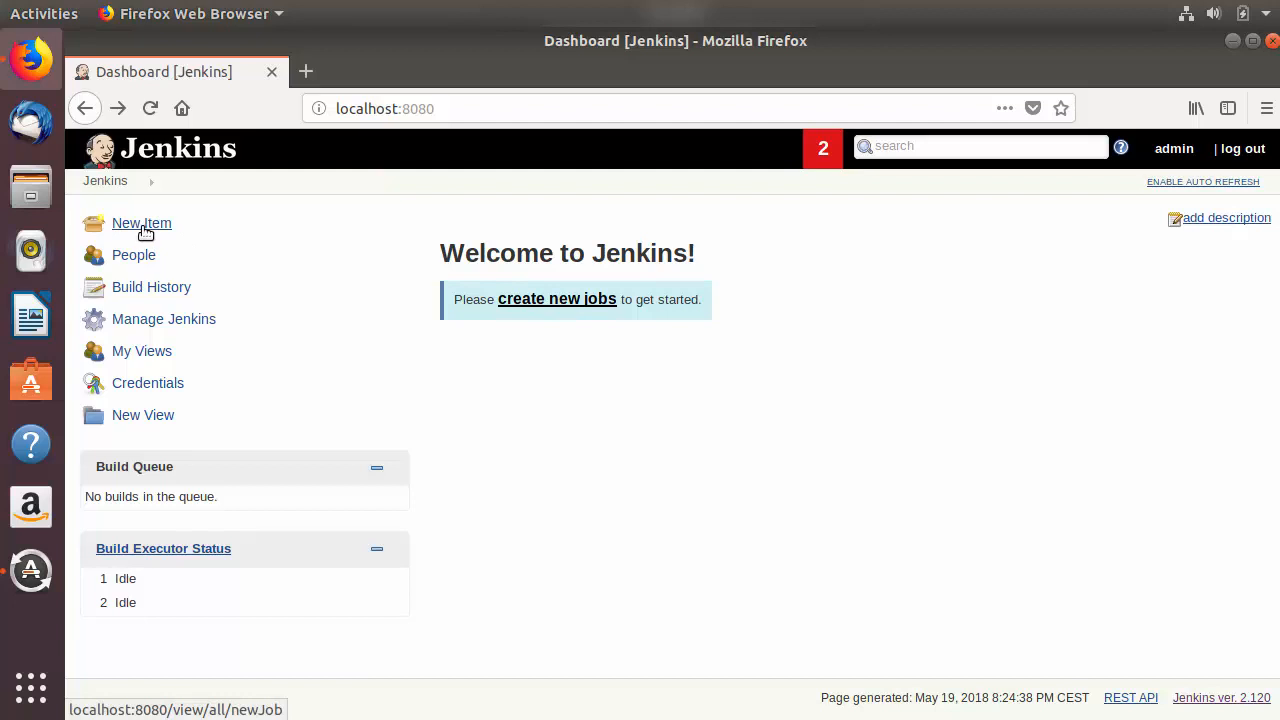
# Step: Start creating a new job and enter HelloWorld as its item name
pyautogui.click(530, 306)
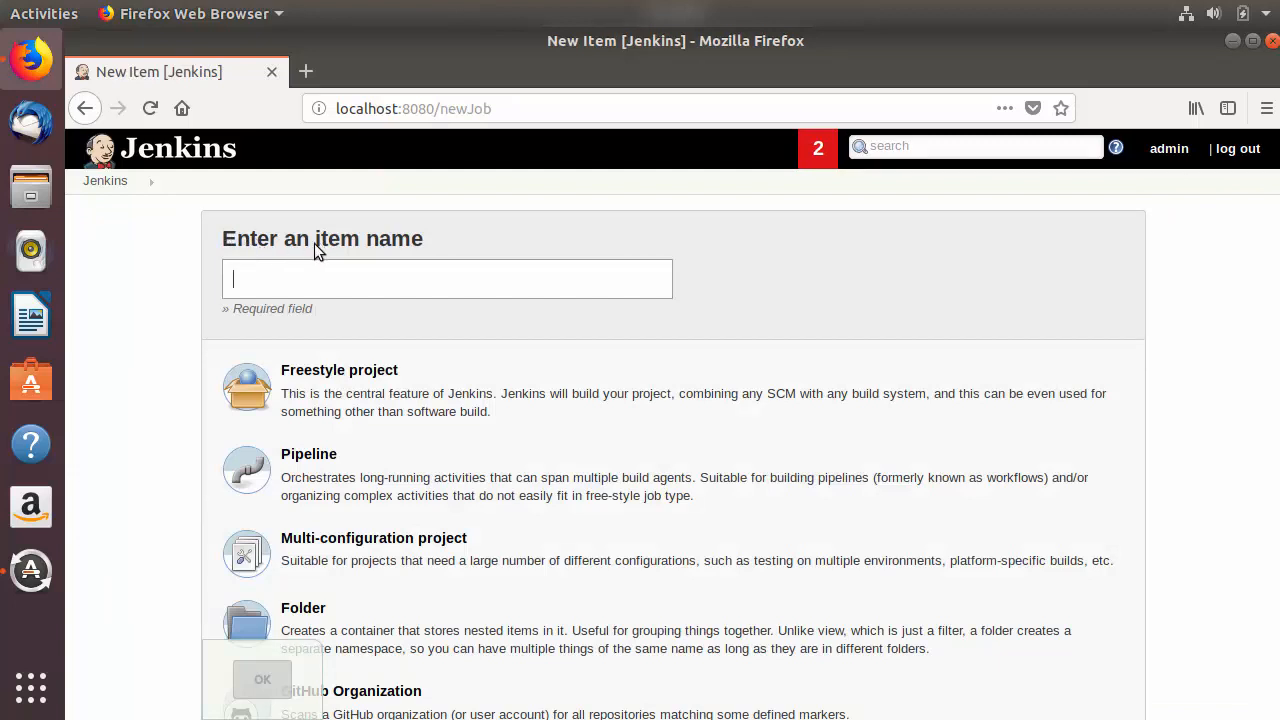
pyautogui.write('Hello')
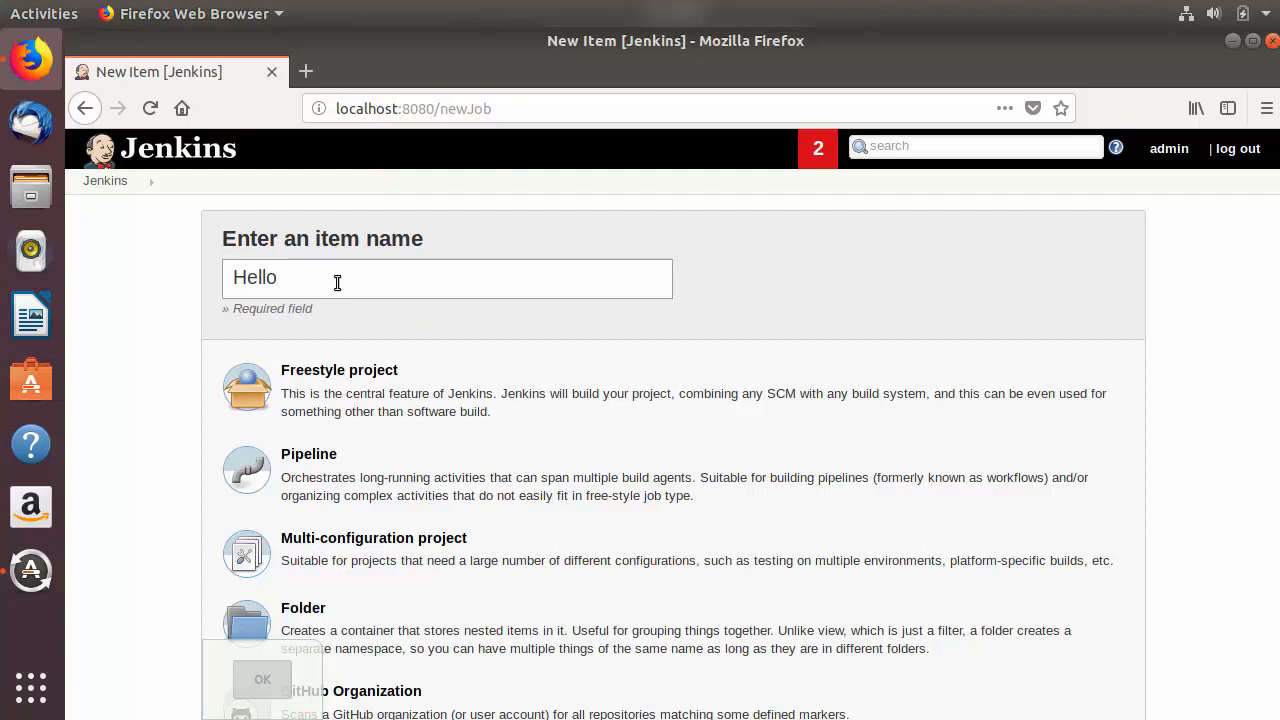
pyautogui.write('World')
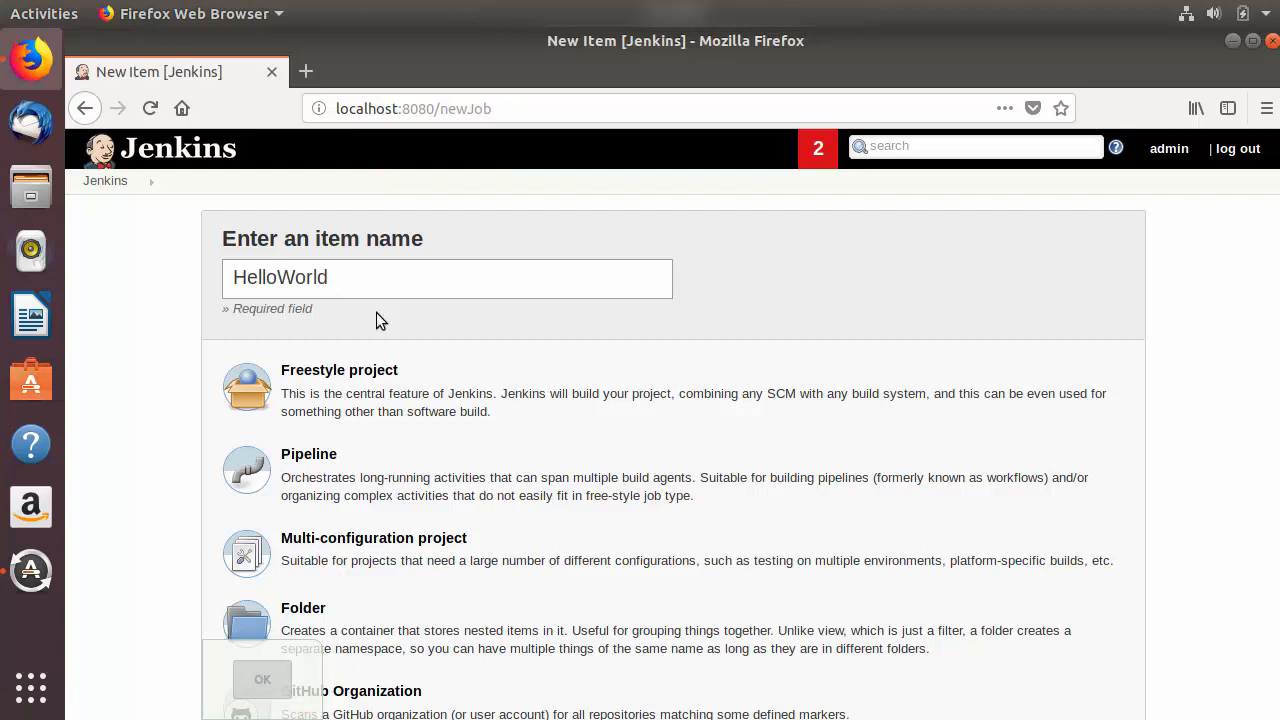
# Step: Choose Freestyle project as the item type and create the job
pyautogui.scroll(-1, 376, 312)
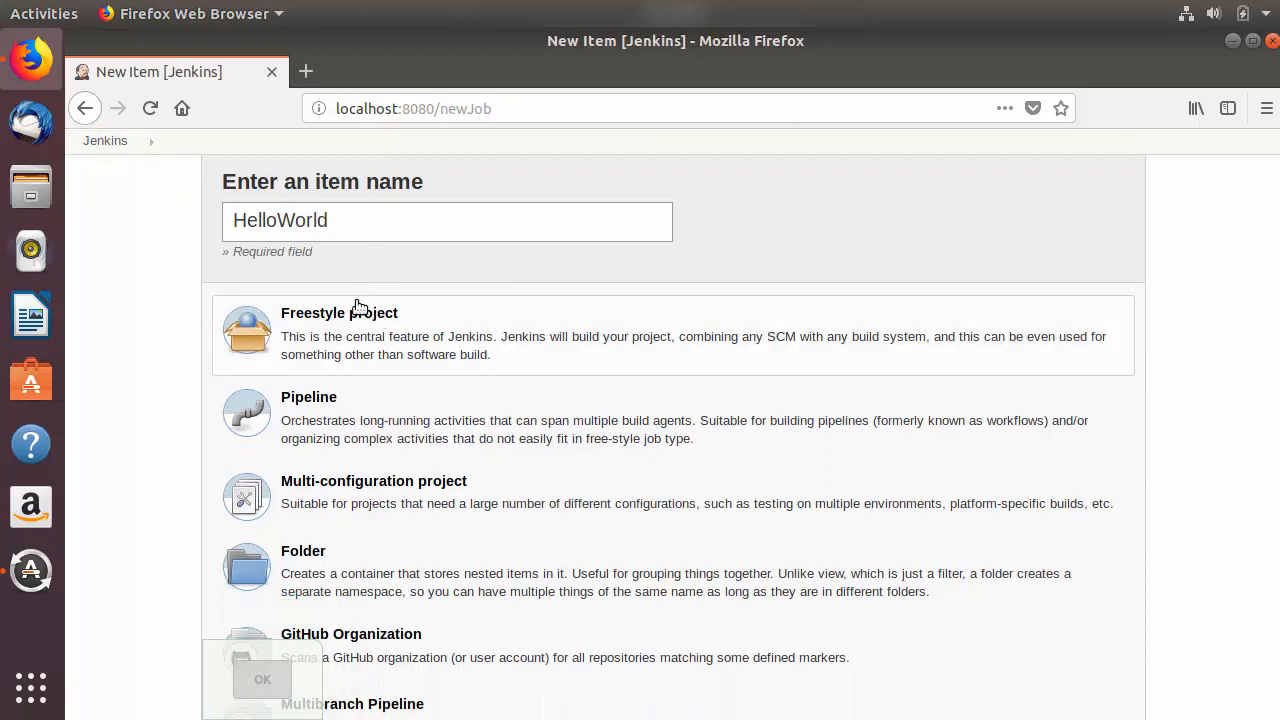
pyautogui.scroll(-1, 358, 315)
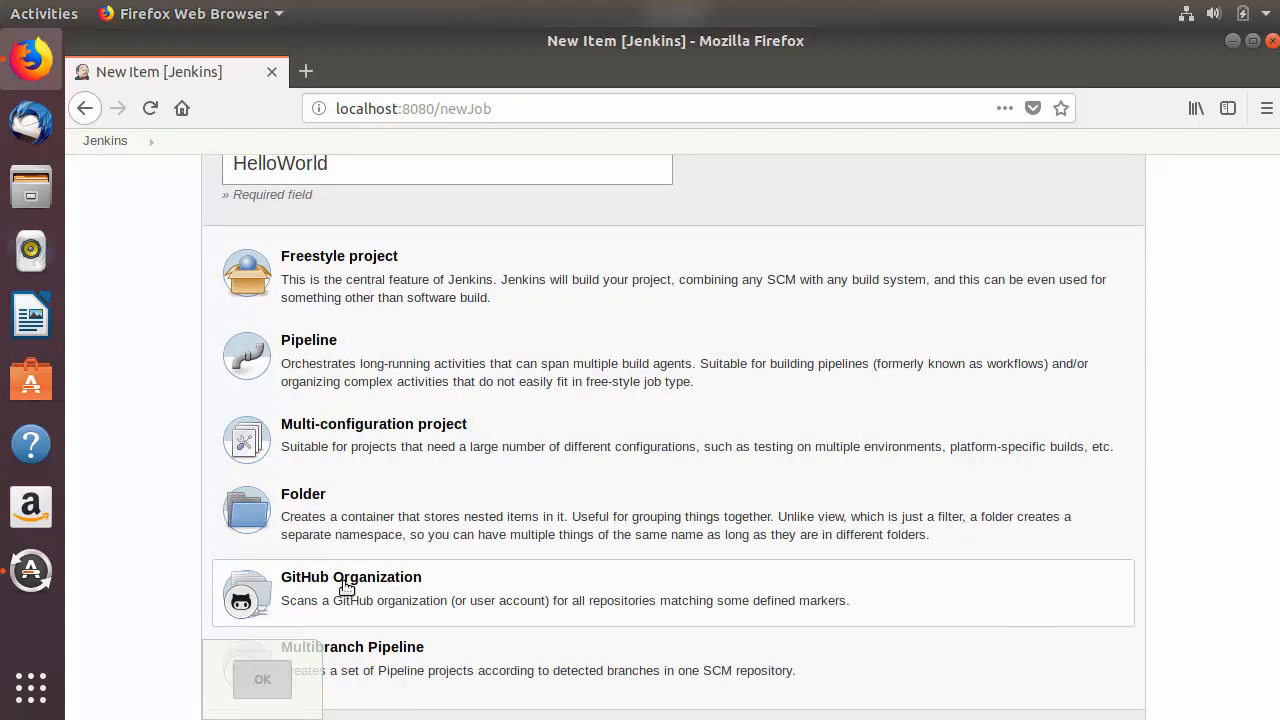
pyautogui.scroll(-1, 412, 534)
pyautogui.scroll(3, 406, 531)
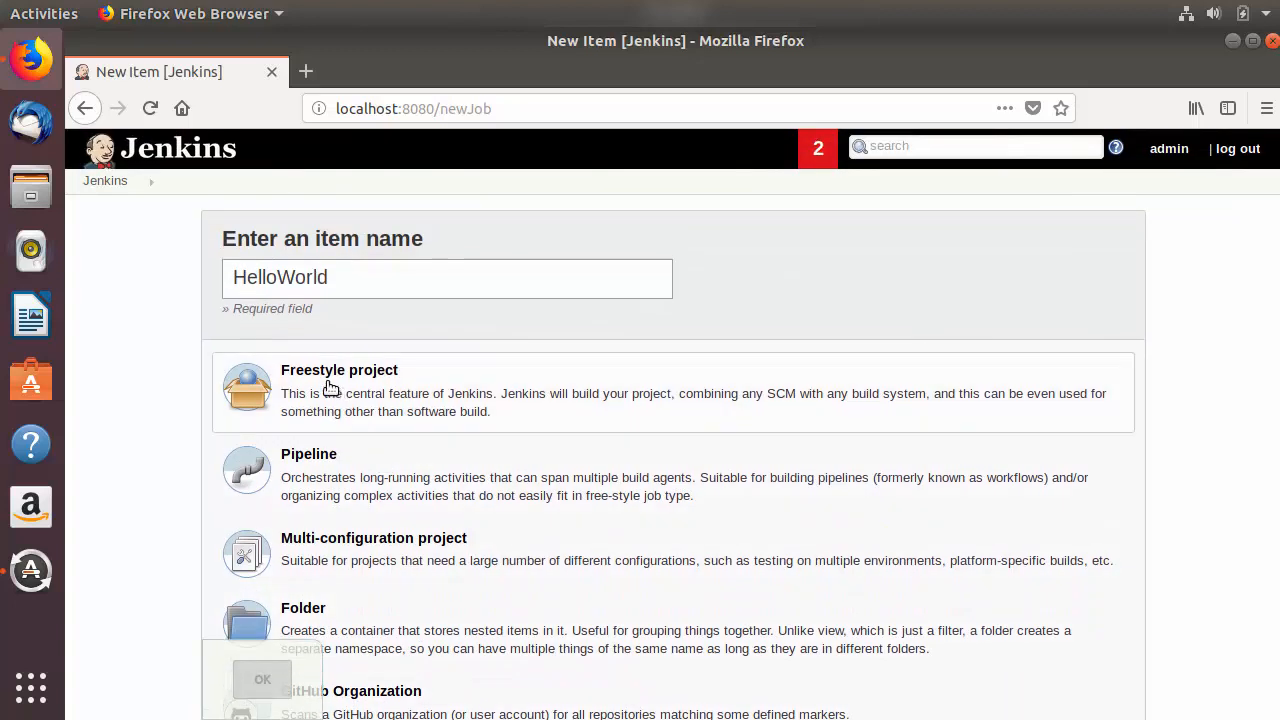
pyautogui.click(331, 389)
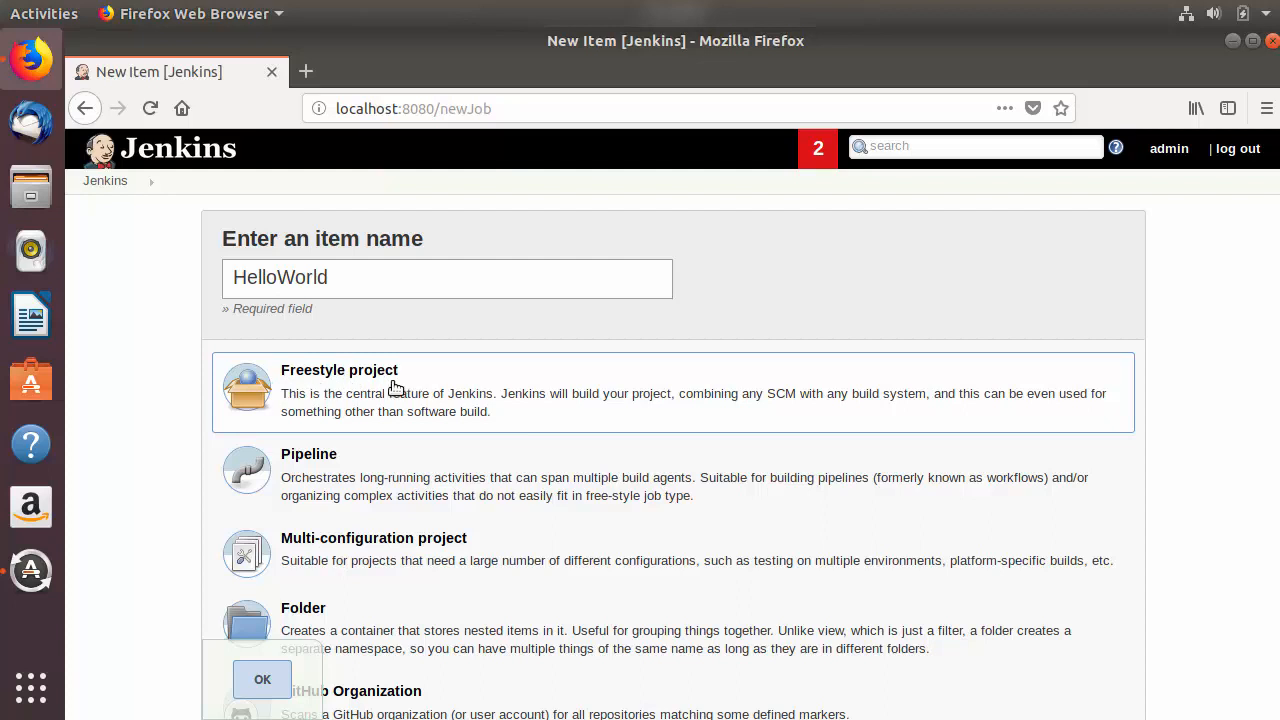
pyautogui.click(262, 679)
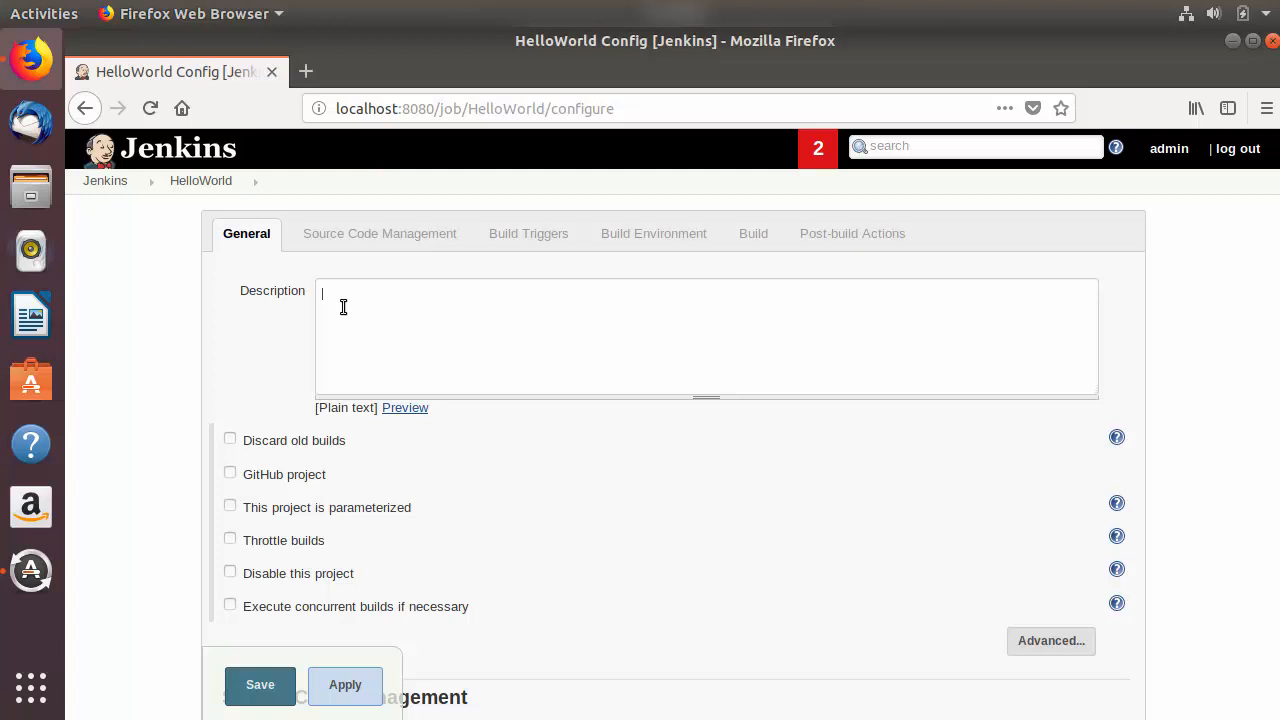
# Step: Enter the job description "Build and run java program."
pyautogui.write('Build and run java program.')
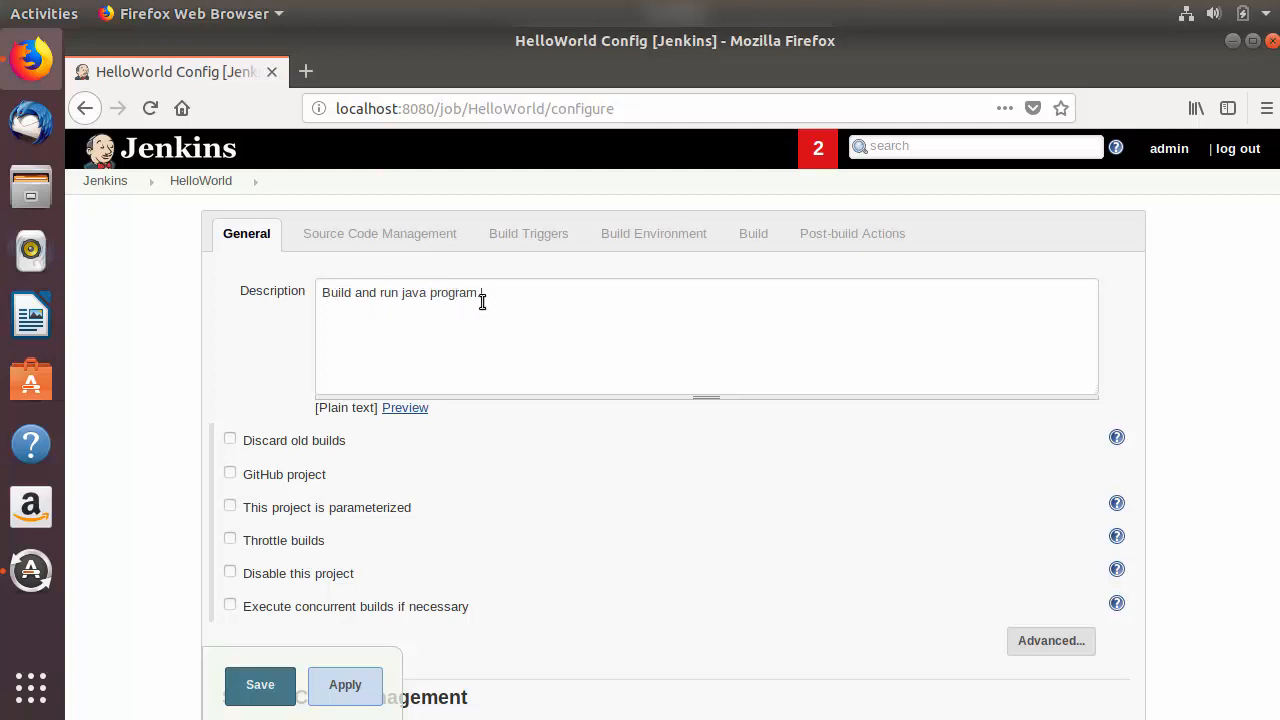
# Step: Preview the job description and compare the plain-text rendering with the entered text
pyautogui.click(404, 410)
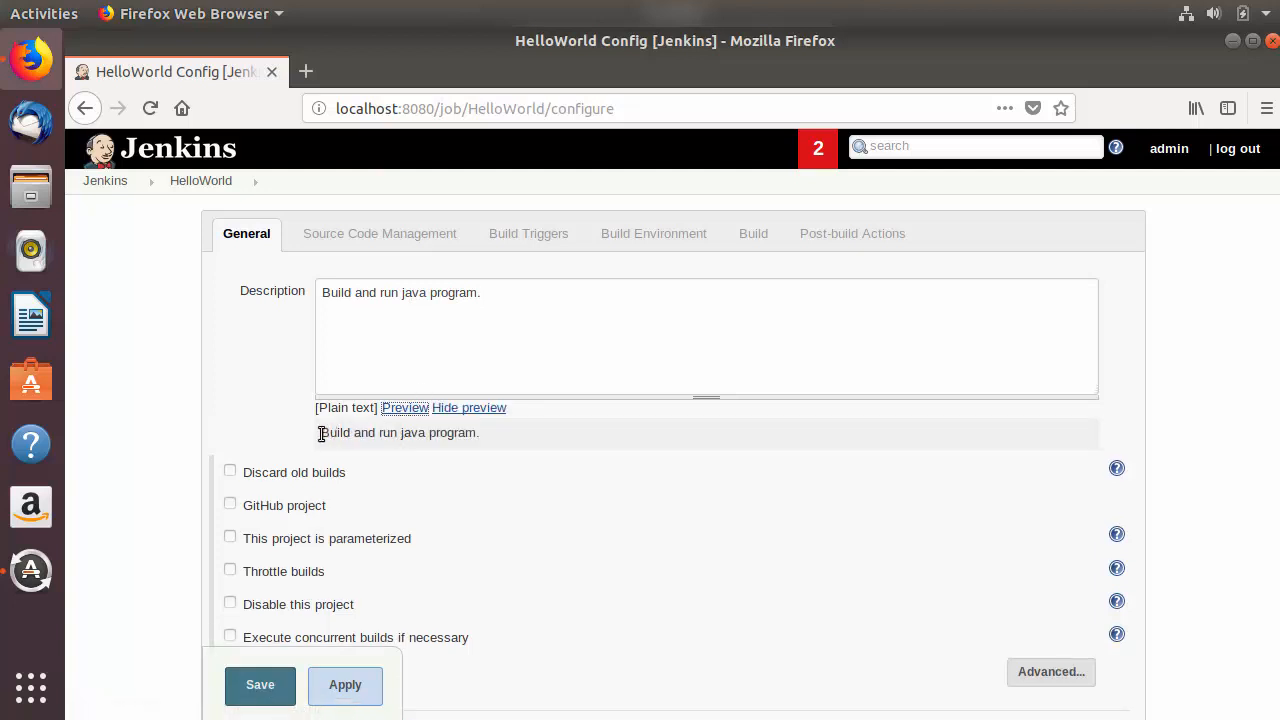
pyautogui.moveTo(322, 432); pyautogui.dragTo(481, 432)
pyautogui.click(421, 432)
pyautogui.moveTo(323, 433); pyautogui.dragTo(478, 434)
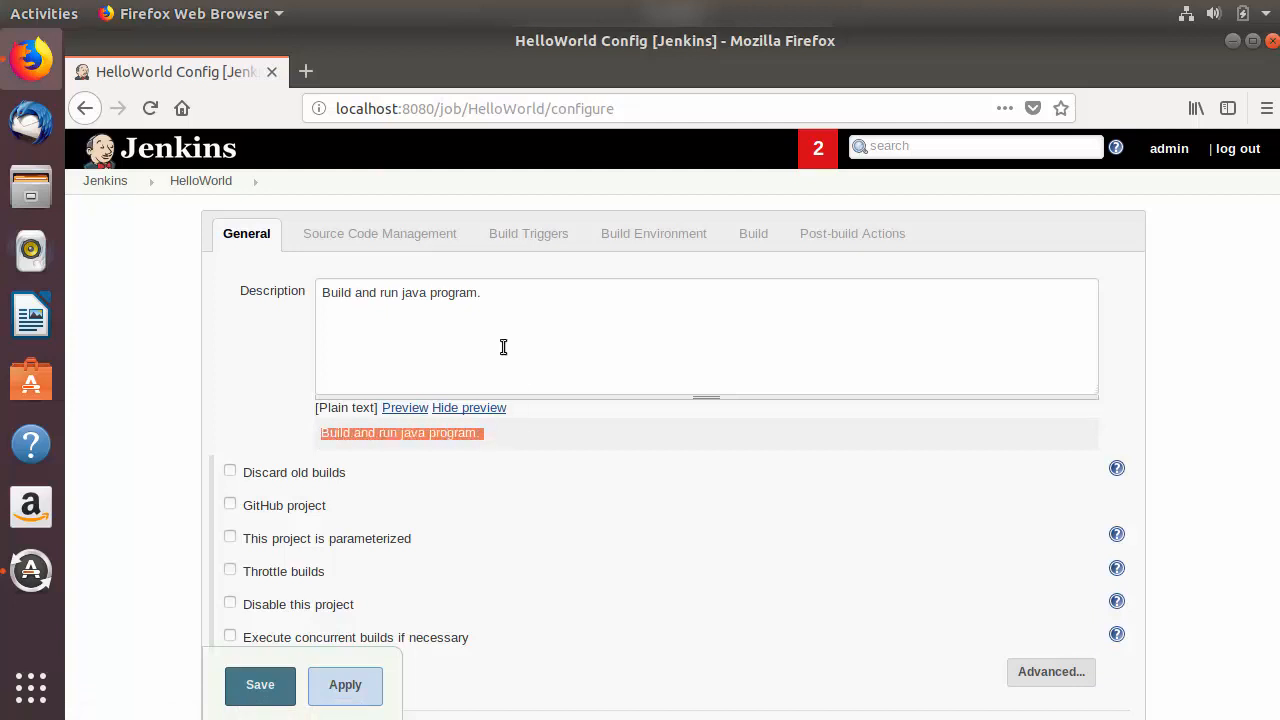
pyautogui.click(339, 420)
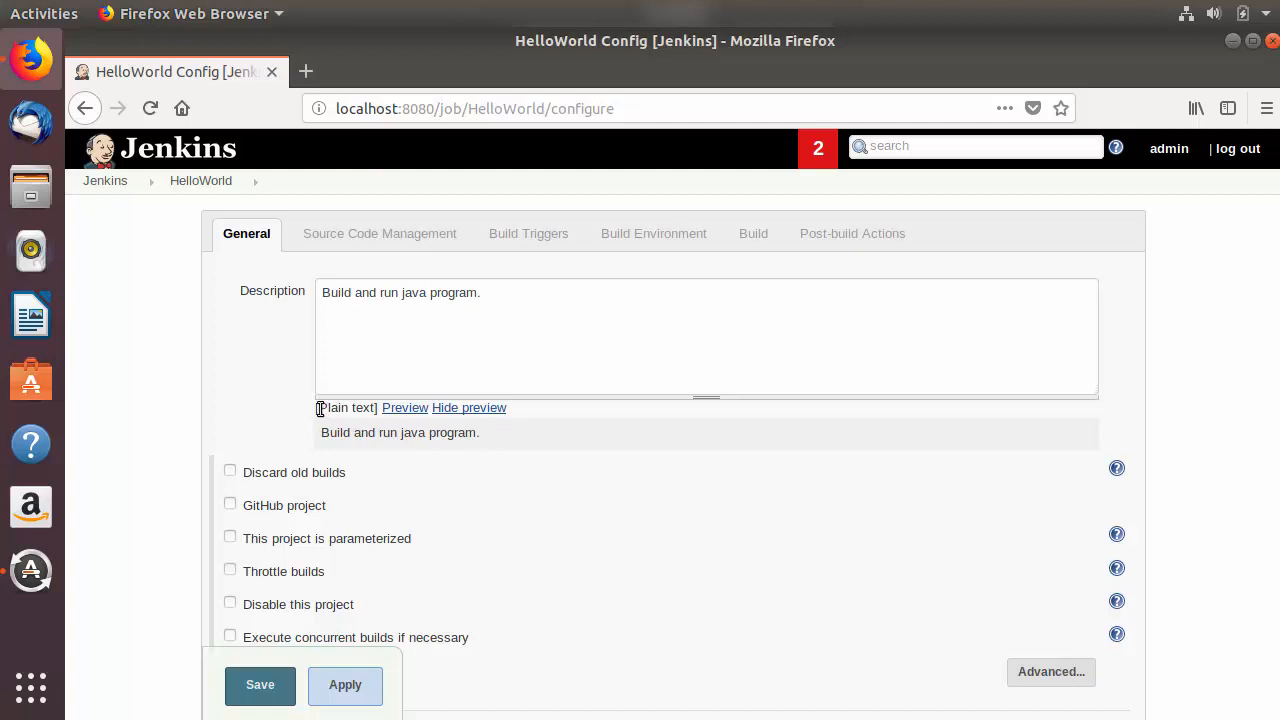
pyautogui.moveTo(320, 409); pyautogui.dragTo(372, 409)
pyautogui.click(322, 293)
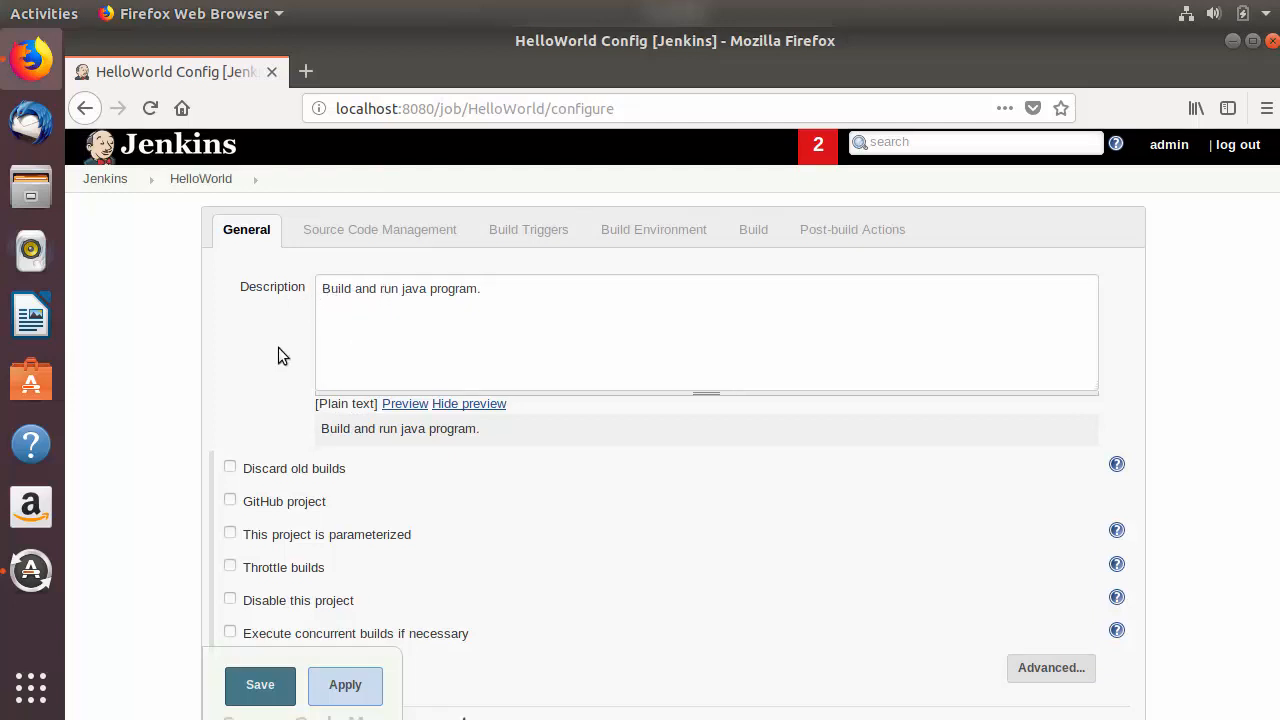
# Step: Enable the Build periodically option among the job's build triggers
pyautogui.scroll(-2, 278, 347)
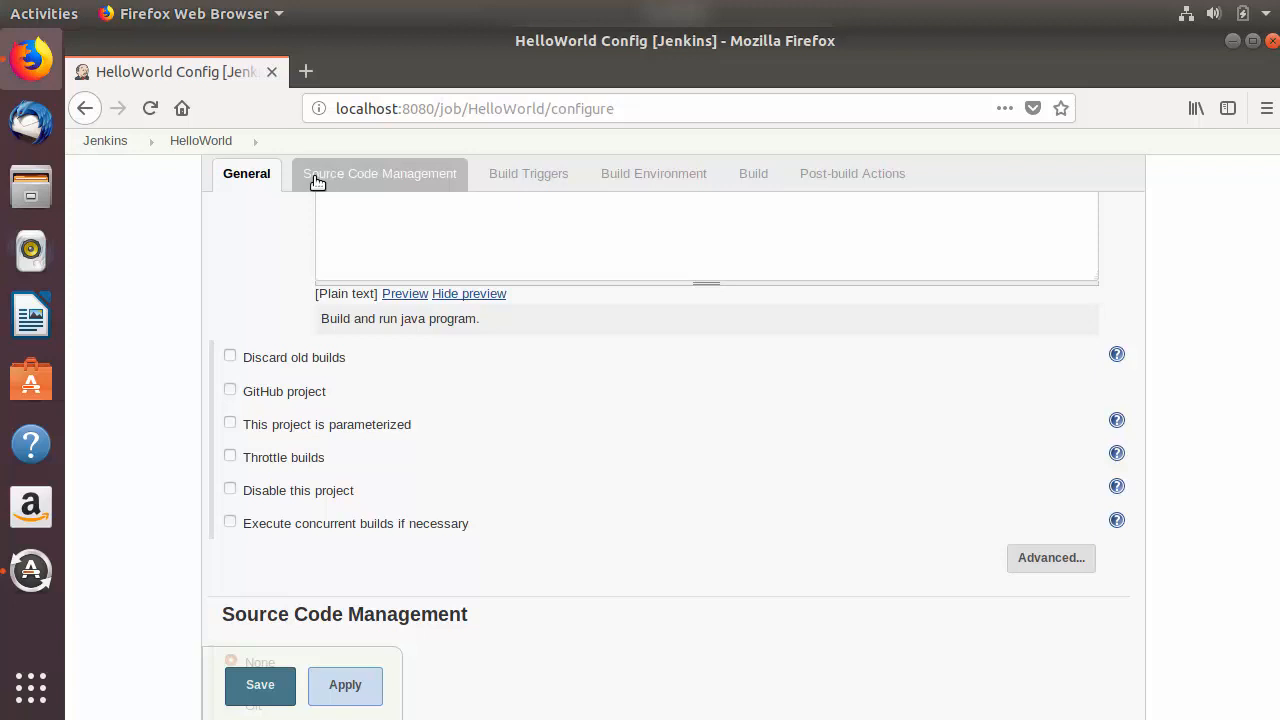
pyautogui.click(340, 181)
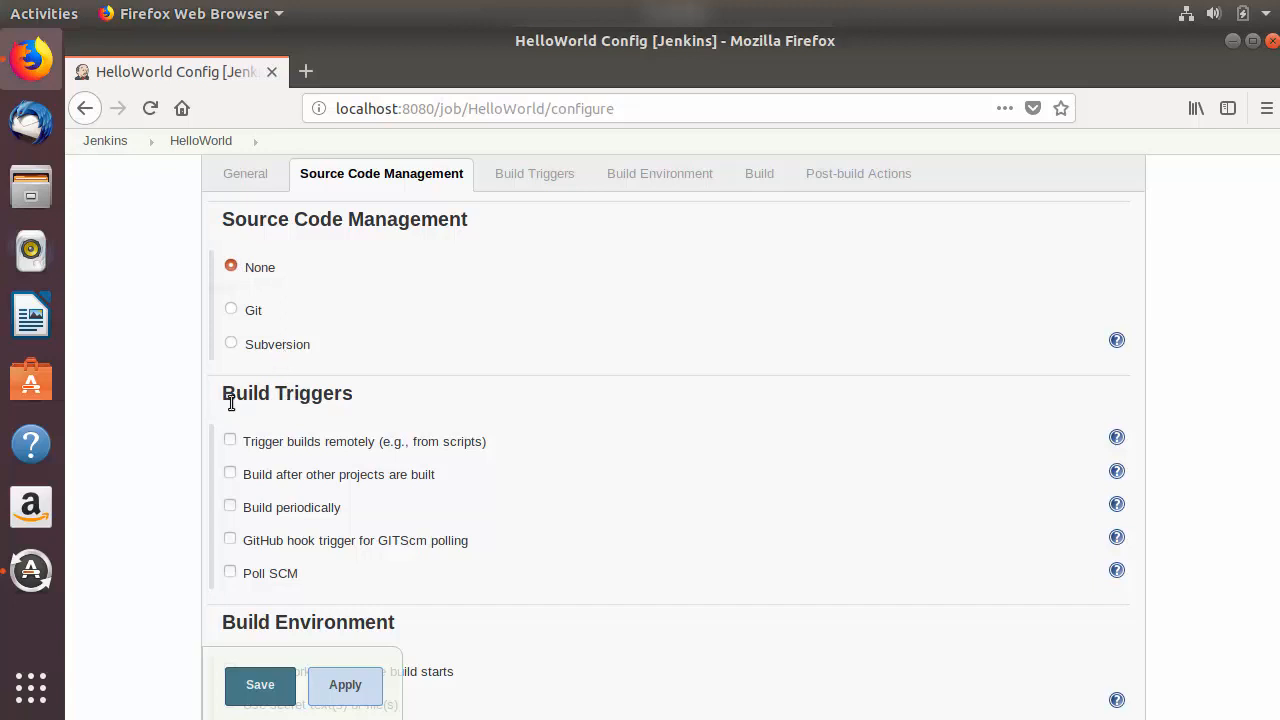
pyautogui.click(508, 181)
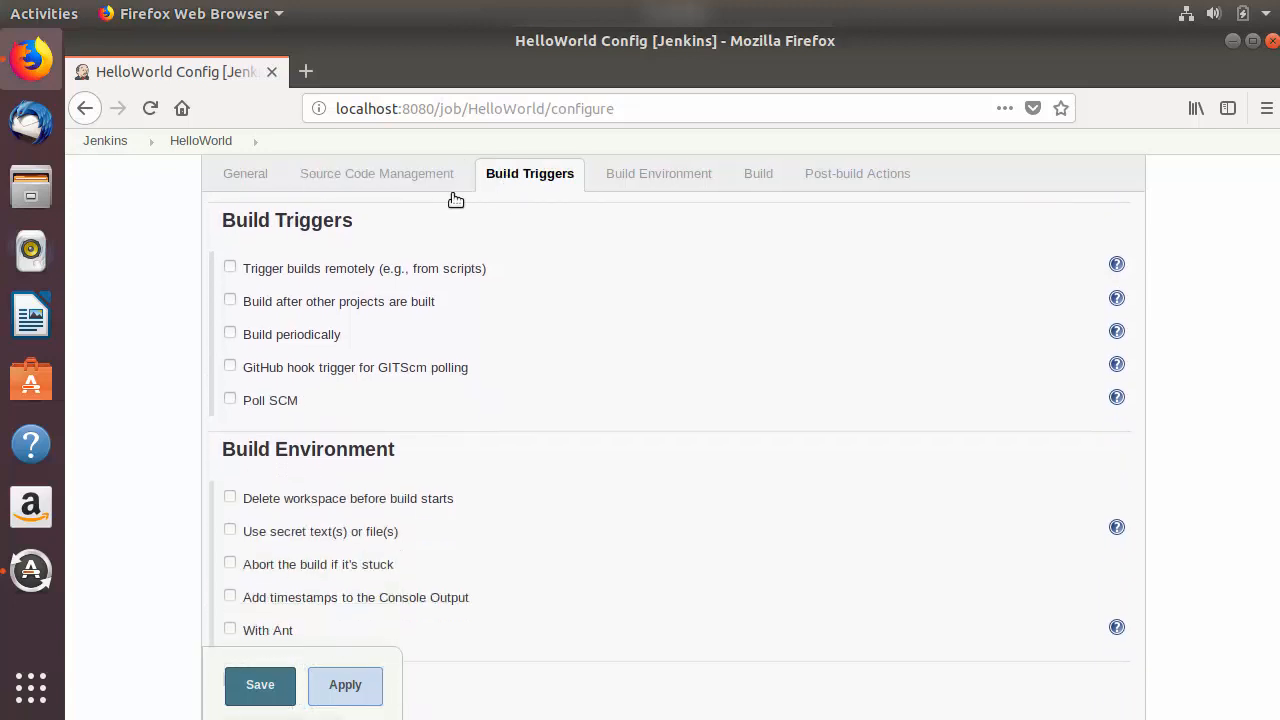
pyautogui.moveTo(222, 222); pyautogui.dragTo(337, 224)
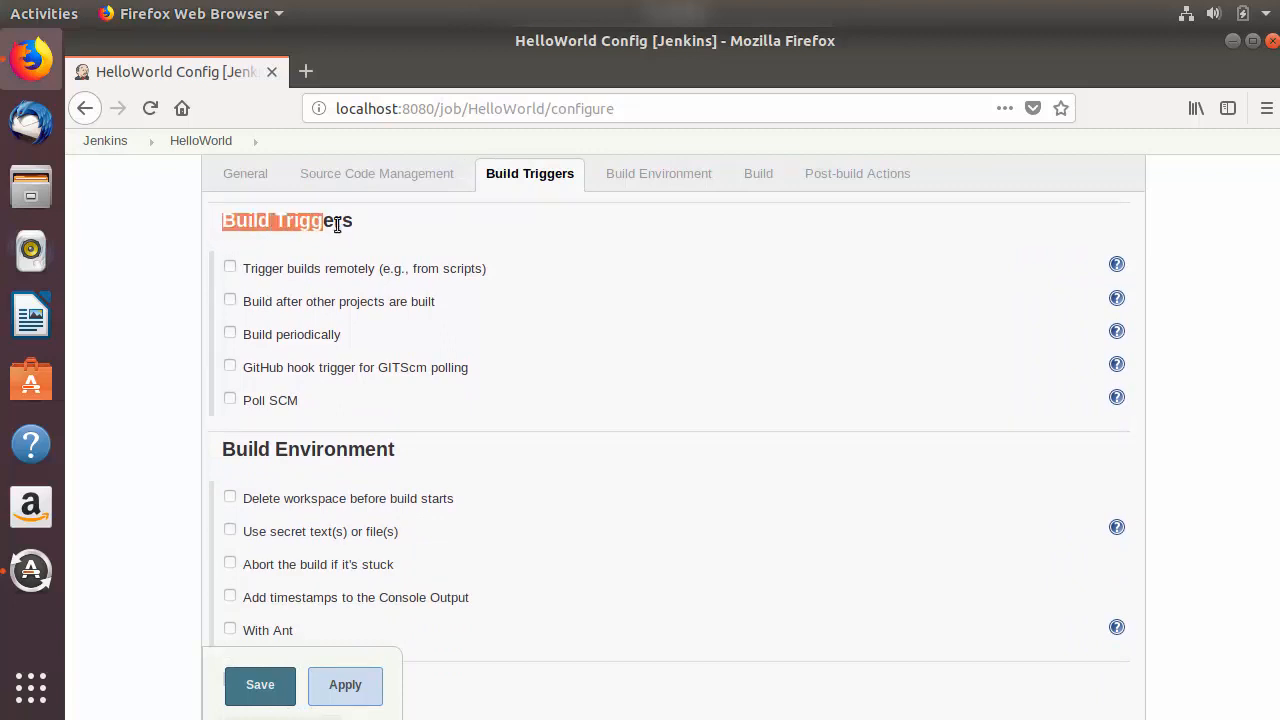
pyautogui.click(454, 229)
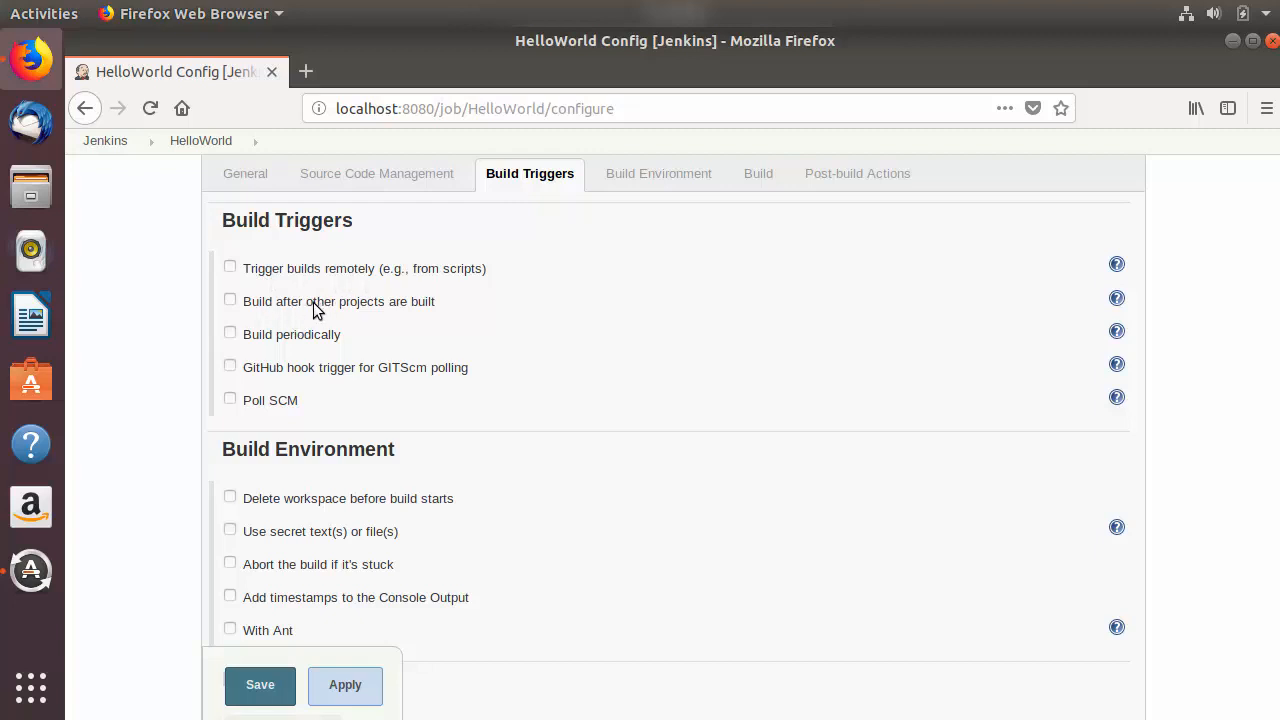
pyautogui.click(230, 334)
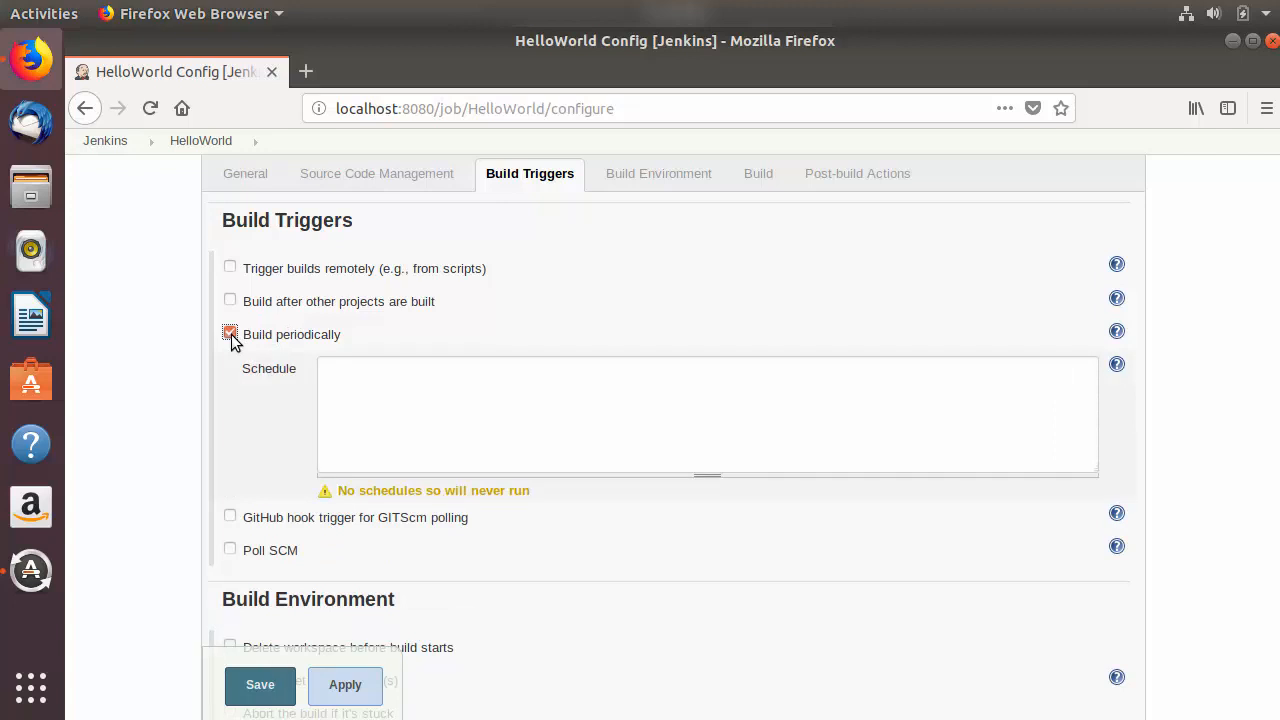
pyautogui.scroll(-1, 236, 345)
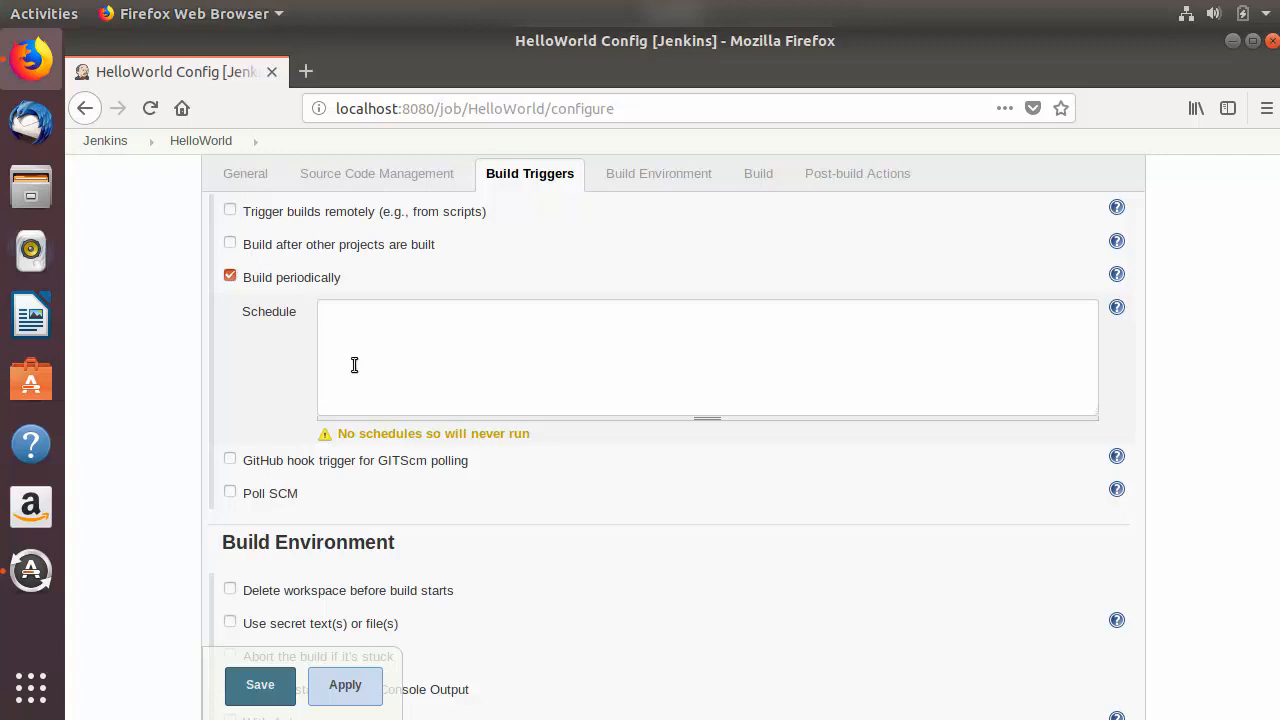
# Step: Show the help for the Schedule field and read through its cron syntax and operators
pyautogui.click(354, 304)
pyautogui.click(1117, 310)
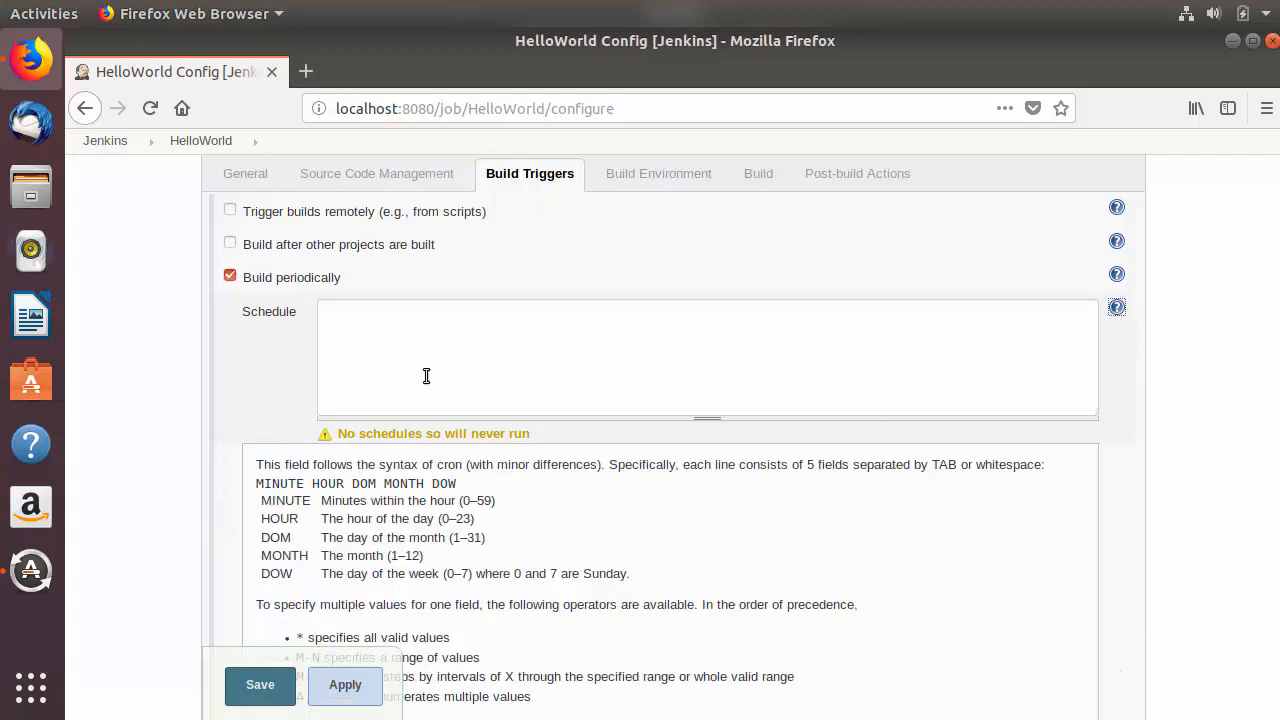
pyautogui.scroll(-2, 423, 397)
pyautogui.scroll(-3, 423, 397)
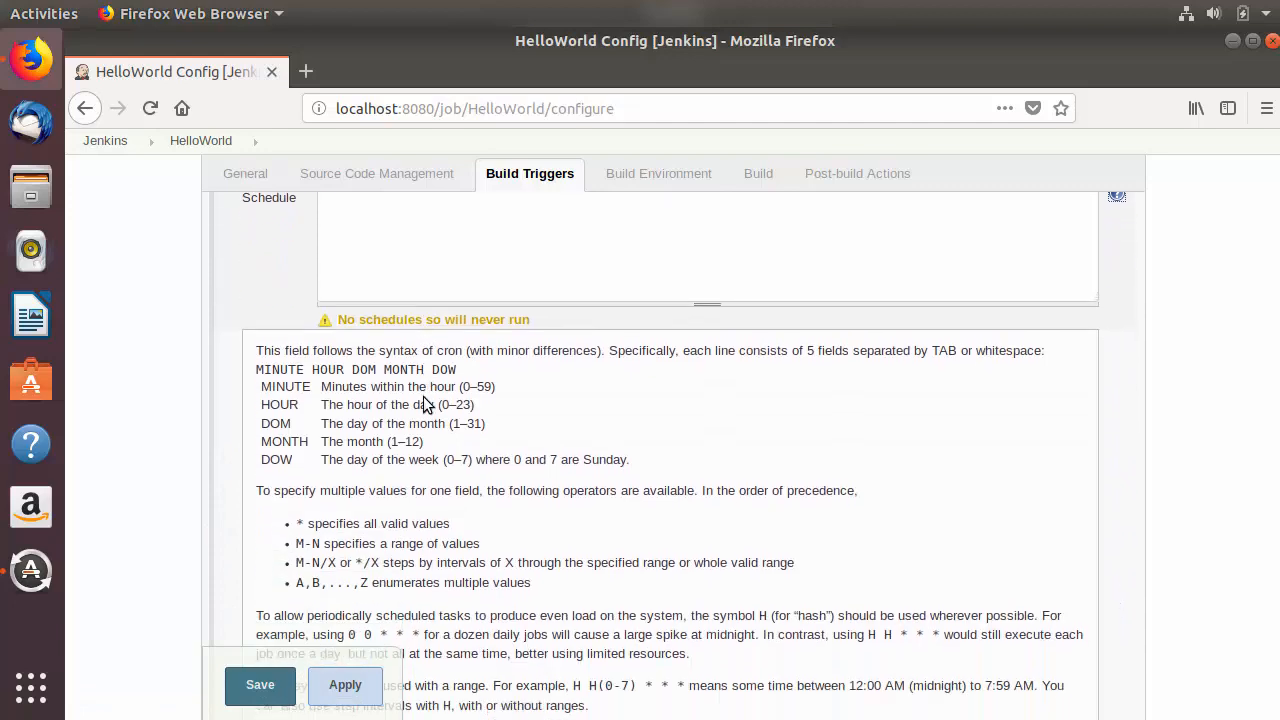
pyautogui.scroll(-4, 423, 404)
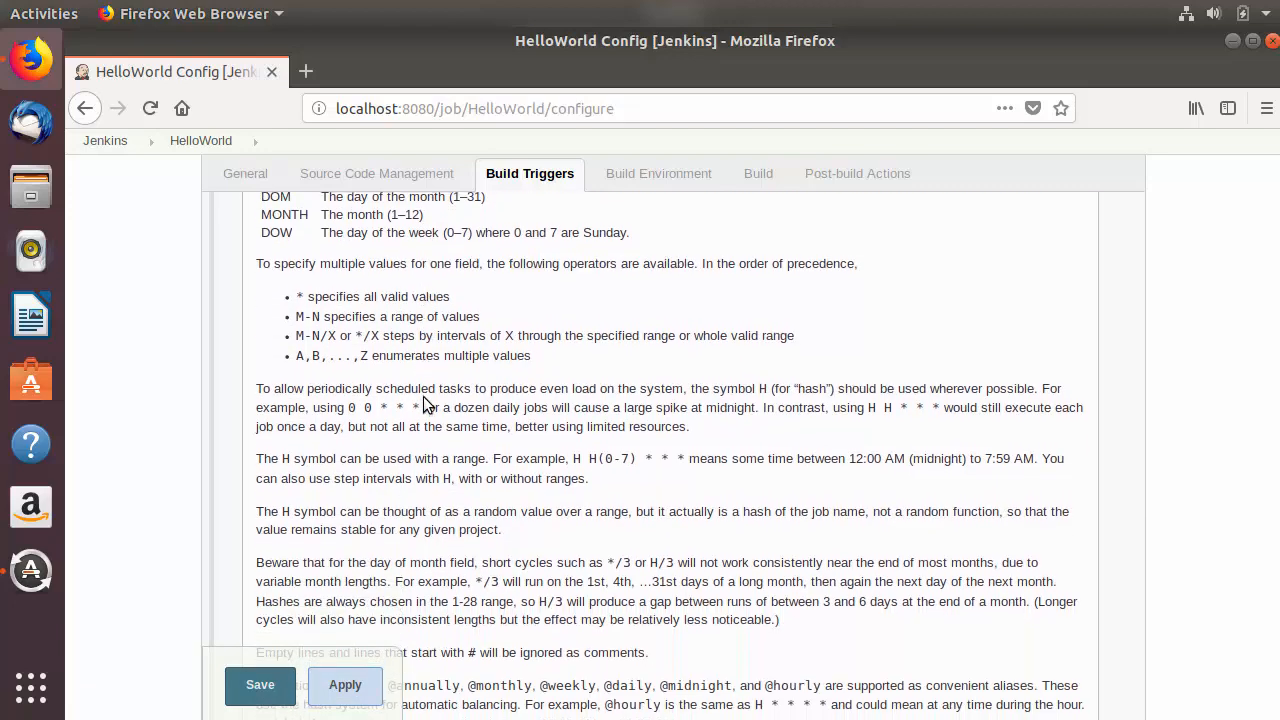
pyautogui.scroll(5, 423, 404)
pyautogui.scroll(2, 423, 404)
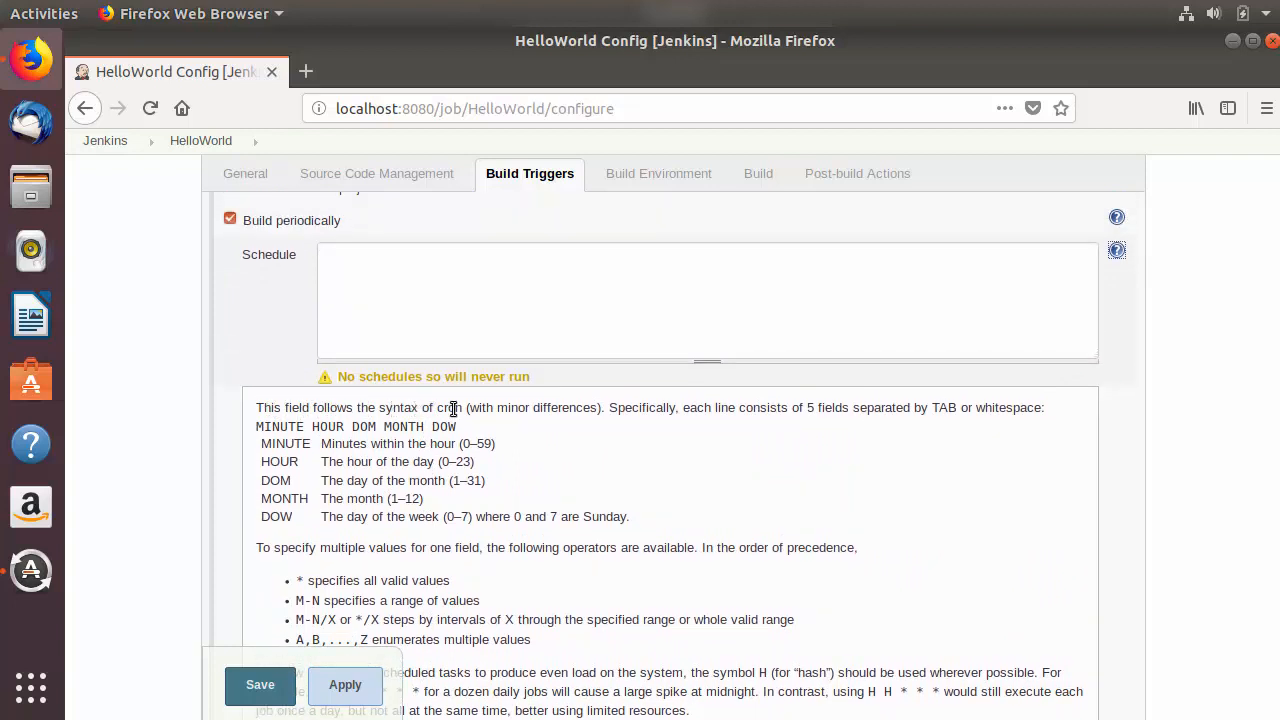
# Step: Set the periodic build schedule to * * * * * so the job runs every minute
pyautogui.click(441, 274)
pyautogui.write('* * * *')
pyautogui.moveTo(394, 258); pyautogui.dragTo(311, 258)
pyautogui.click(332, 256)
pyautogui.click(365, 257)
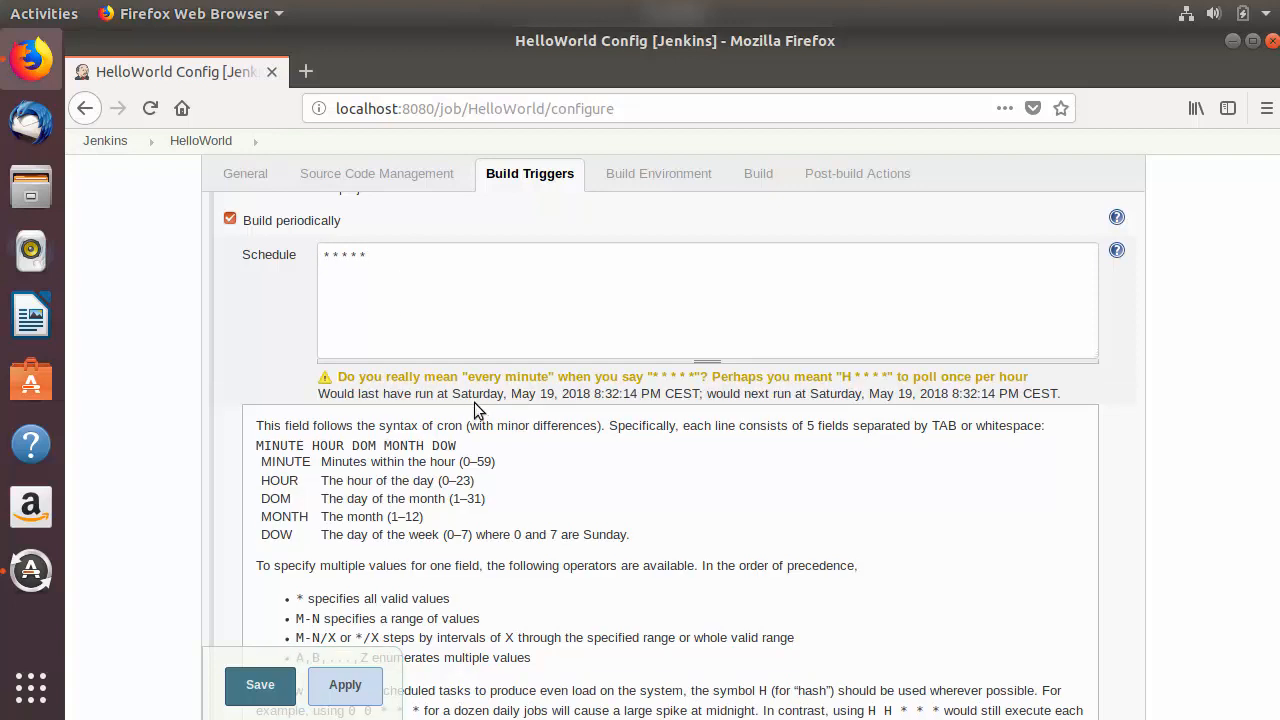
# Step: Examine the note below the schedule about the entered cron expression and its suggested alternative
pyautogui.moveTo(367, 258); pyautogui.dragTo(312, 252)
pyautogui.moveTo(340, 380); pyautogui.dragTo(620, 383)
pyautogui.click(620, 383)
pyautogui.moveTo(653, 380); pyautogui.dragTo(696, 377)
pyautogui.click(735, 376)
pyautogui.moveTo(836, 380); pyautogui.dragTo(915, 380)
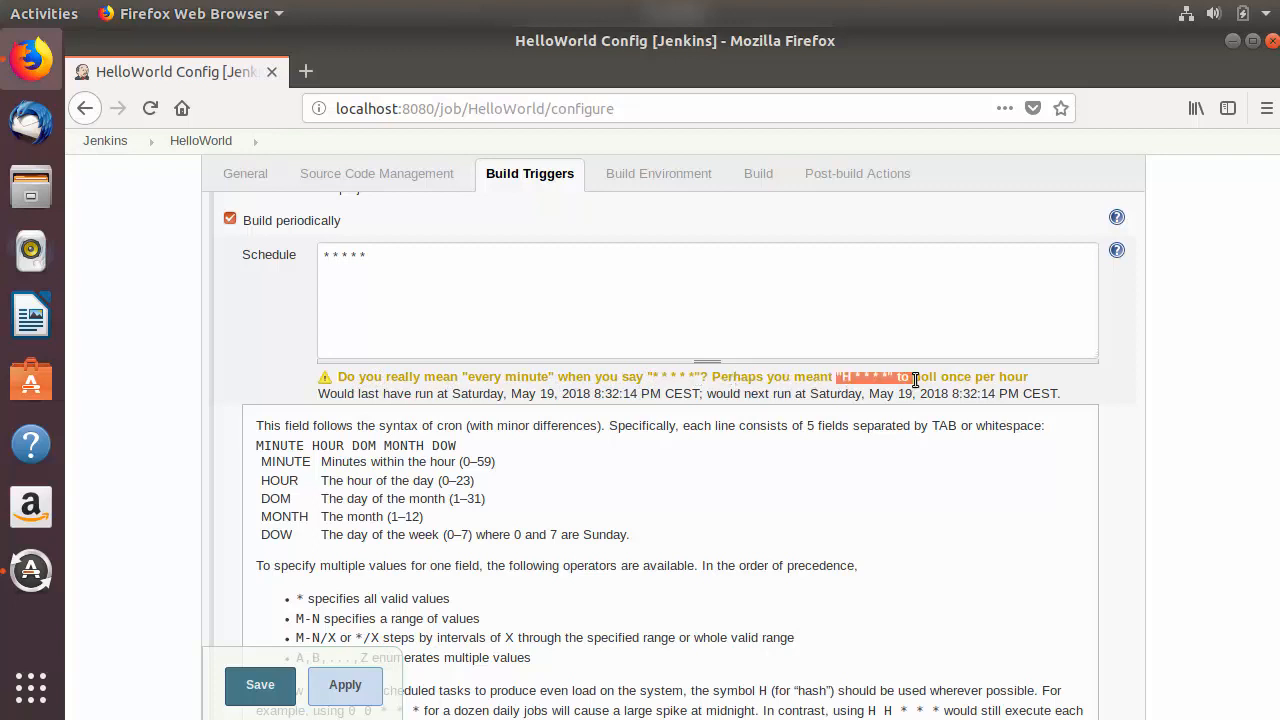
pyautogui.click(406, 257)
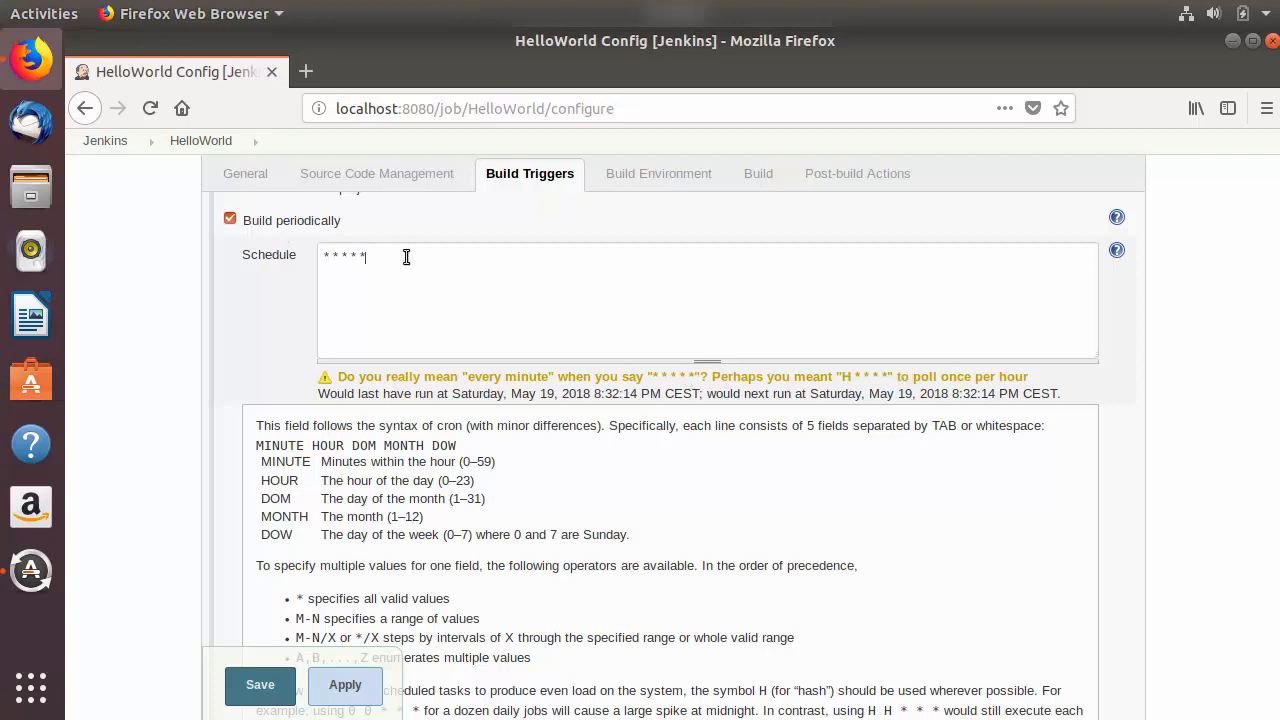
pyautogui.moveTo(406, 257); pyautogui.dragTo(326, 251)
pyautogui.click(461, 307)
# Step: Read the meaning and order of the five cron fields, from MINUTE to DOW, in the schedule help
pyautogui.scroll(-2, 461, 307)
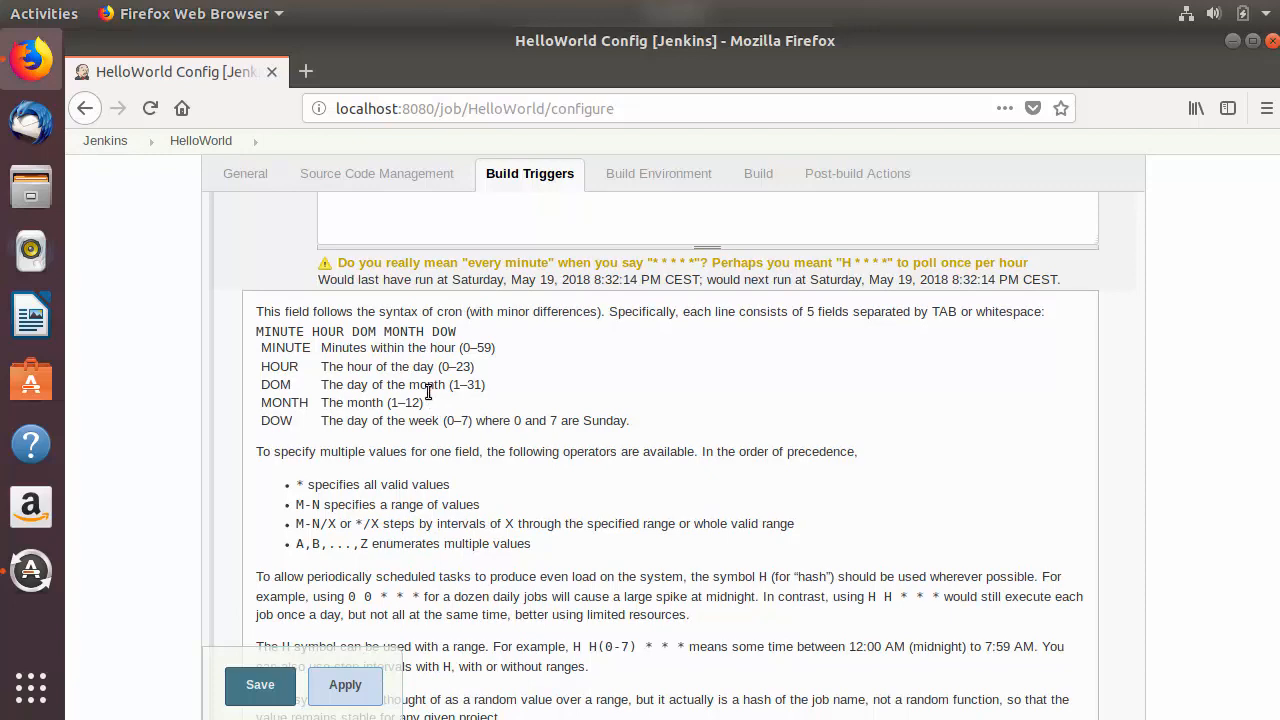
pyautogui.moveTo(256, 349); pyautogui.dragTo(518, 488)
pyautogui.click(492, 440)
pyautogui.scroll(2, 492, 440)
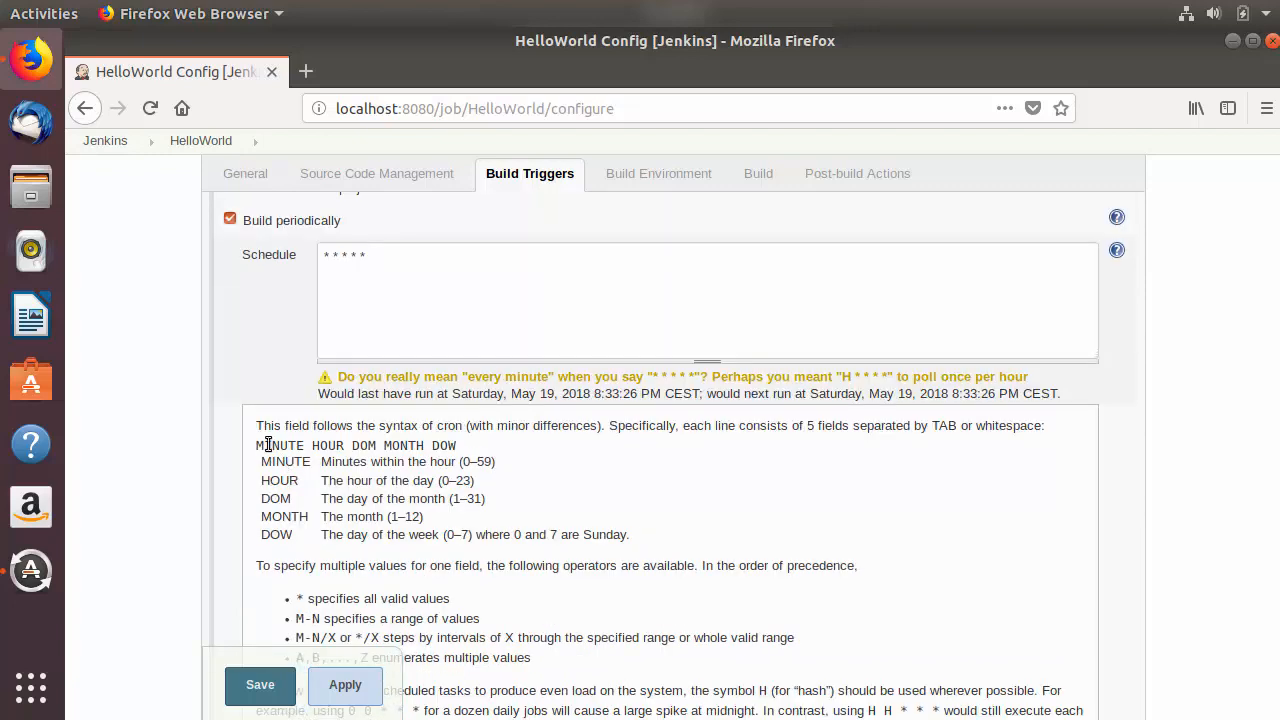
pyautogui.moveTo(258, 445); pyautogui.dragTo(462, 447)
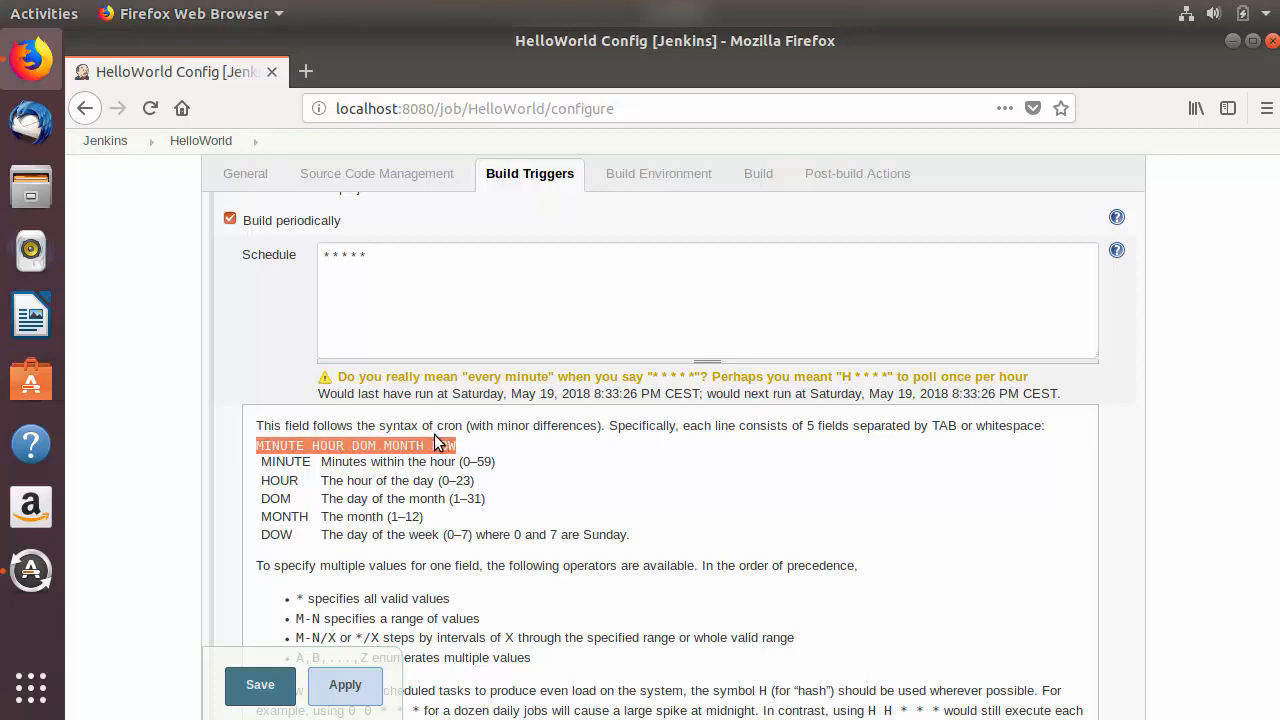
pyautogui.doubleClick(270, 446)
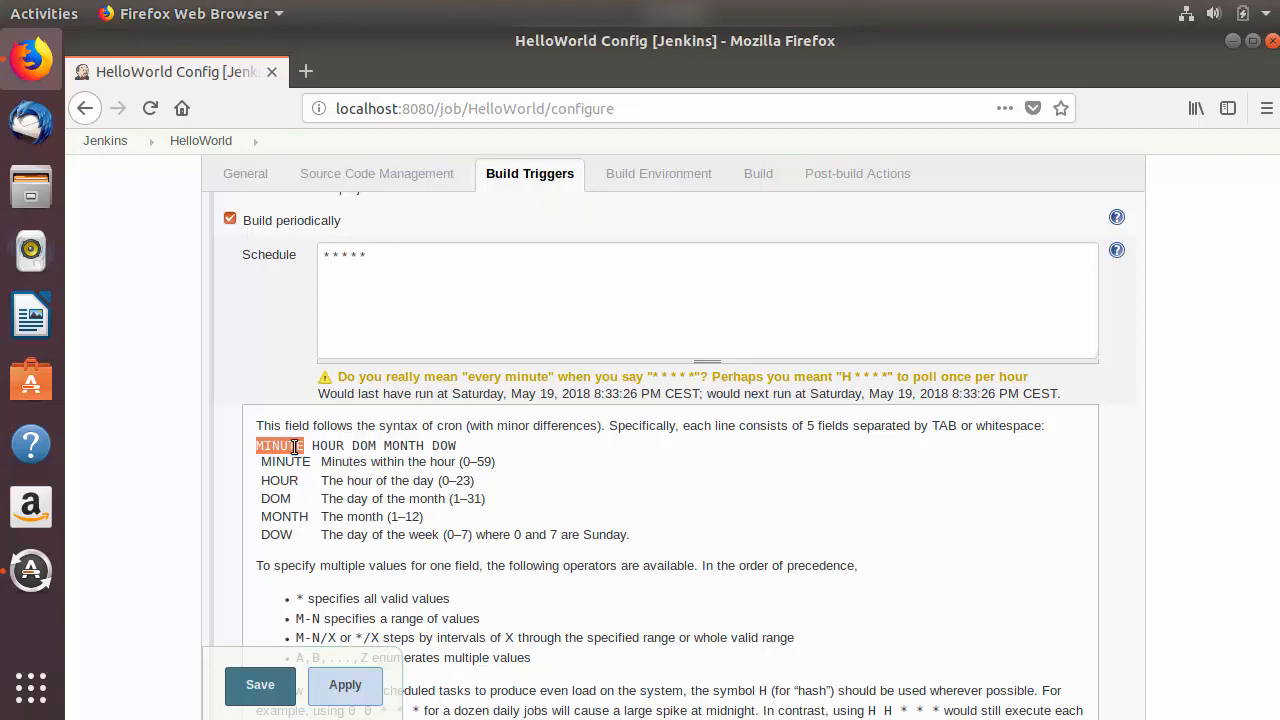
pyautogui.tripleClick(319, 446)
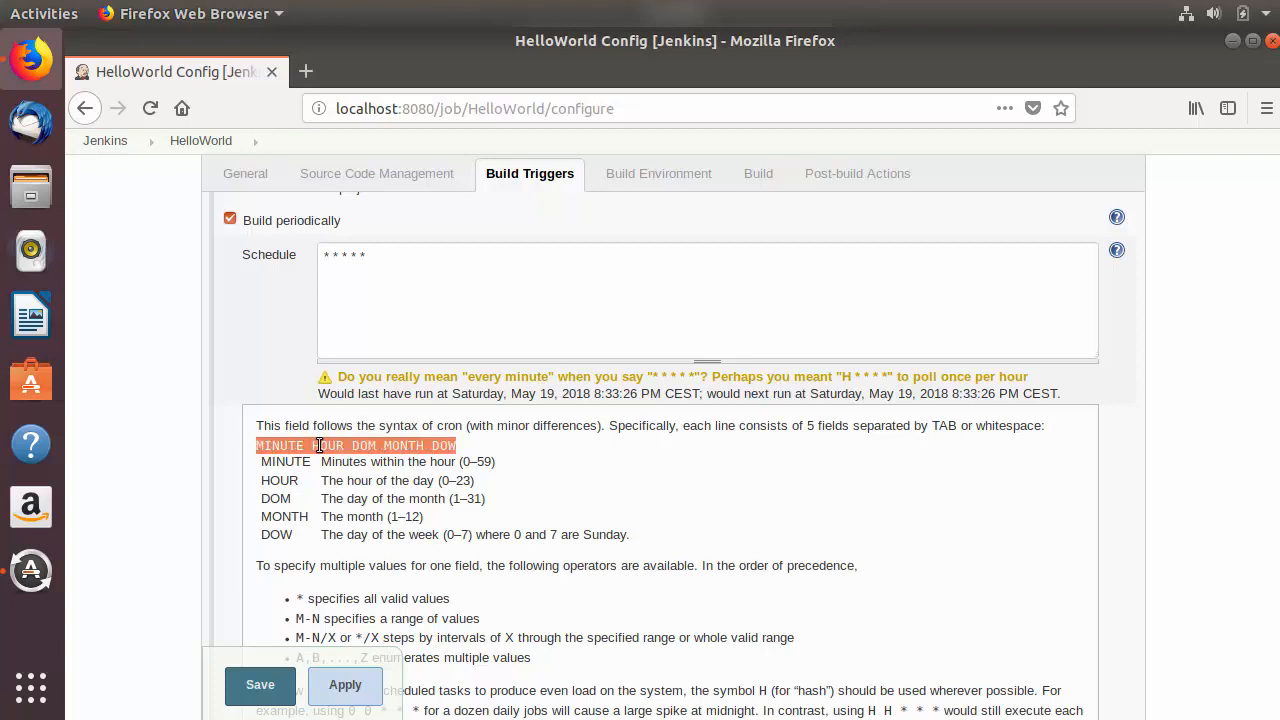
pyautogui.doubleClick(320, 446)
pyautogui.doubleClick(368, 446)
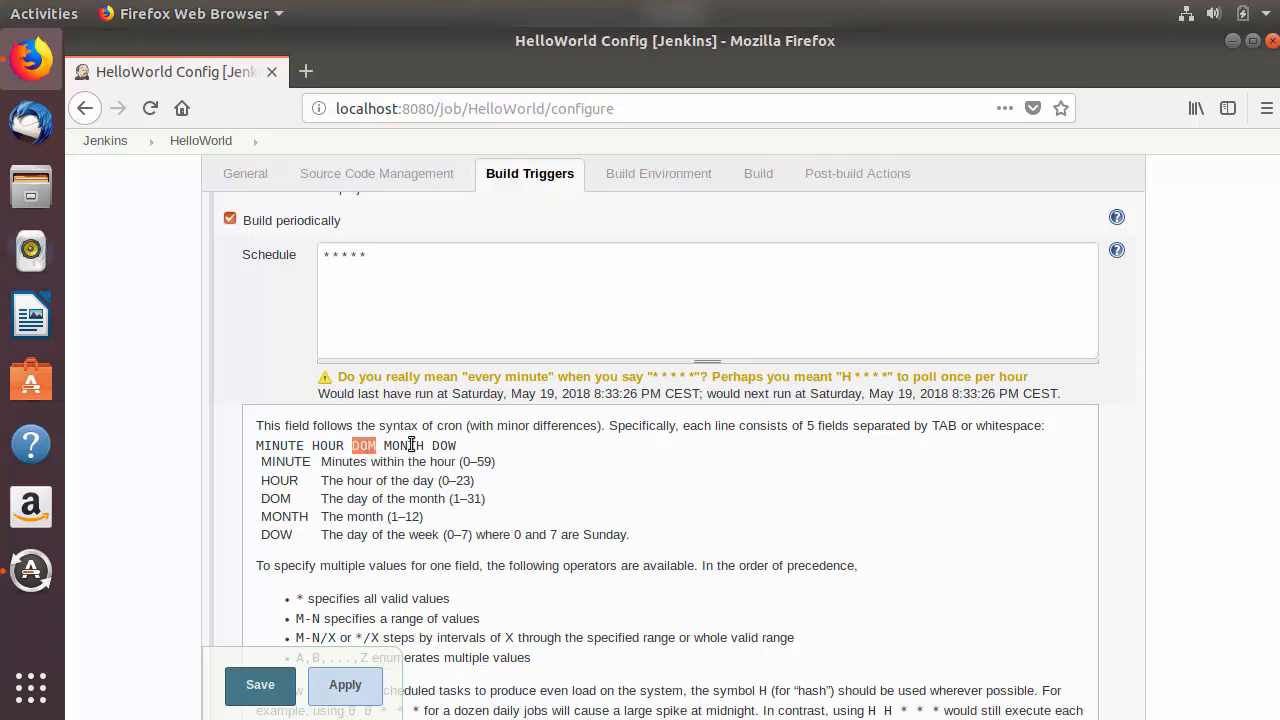
pyautogui.doubleClick(410, 446)
pyautogui.doubleClick(450, 446)
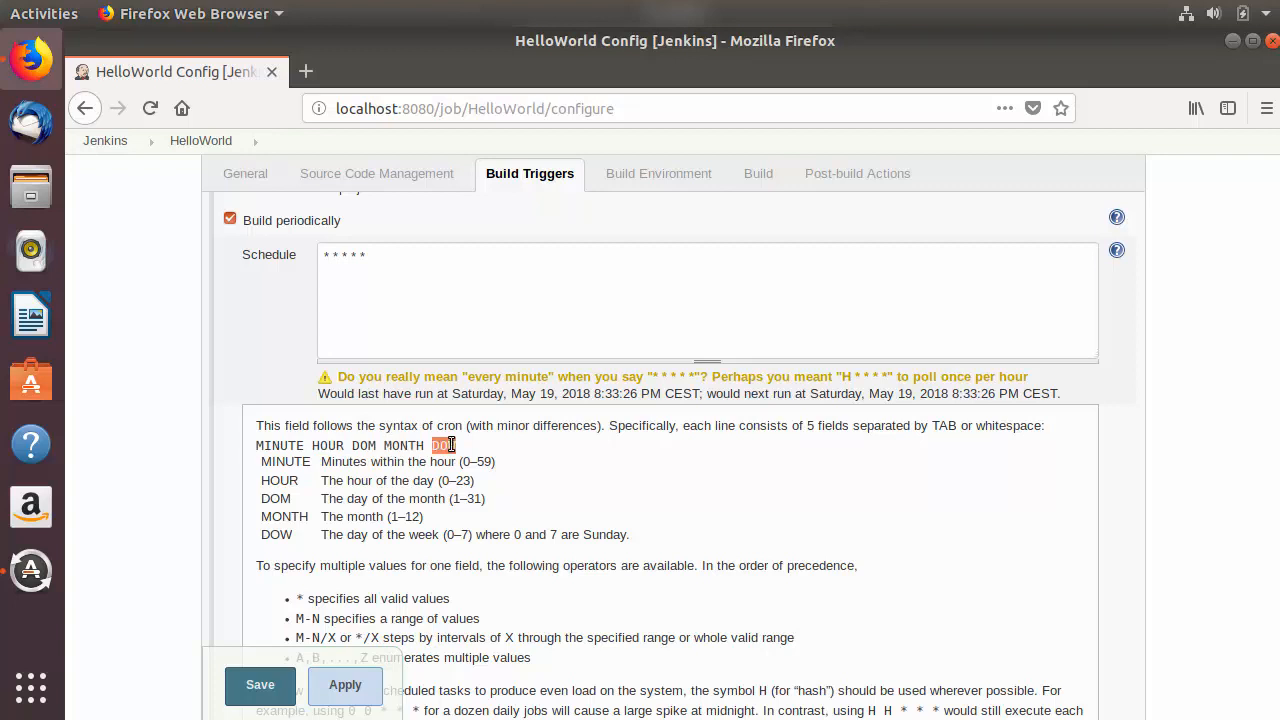
pyautogui.click(493, 460)
# Step: Replace the periodic build schedule with the help's every-fifteen-minutes example, H/15 * * * *
pyautogui.scroll(-3, 493, 460)
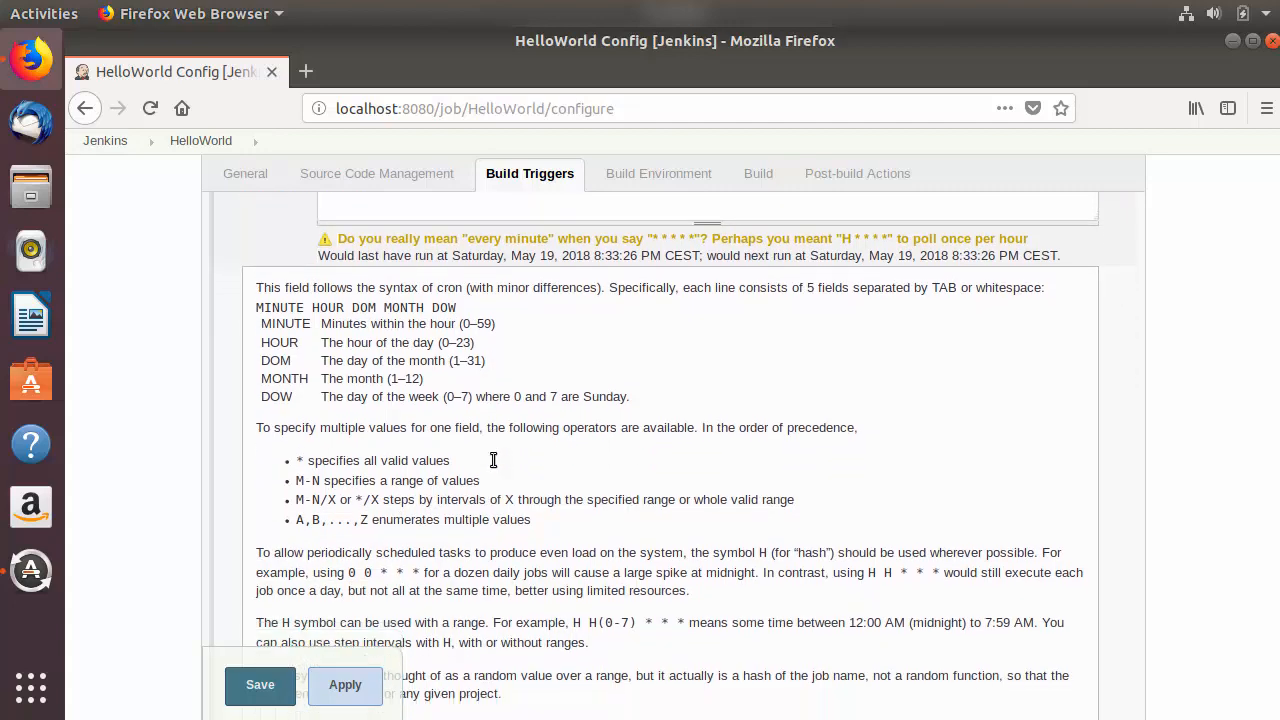
pyautogui.scroll(-10, 493, 460)
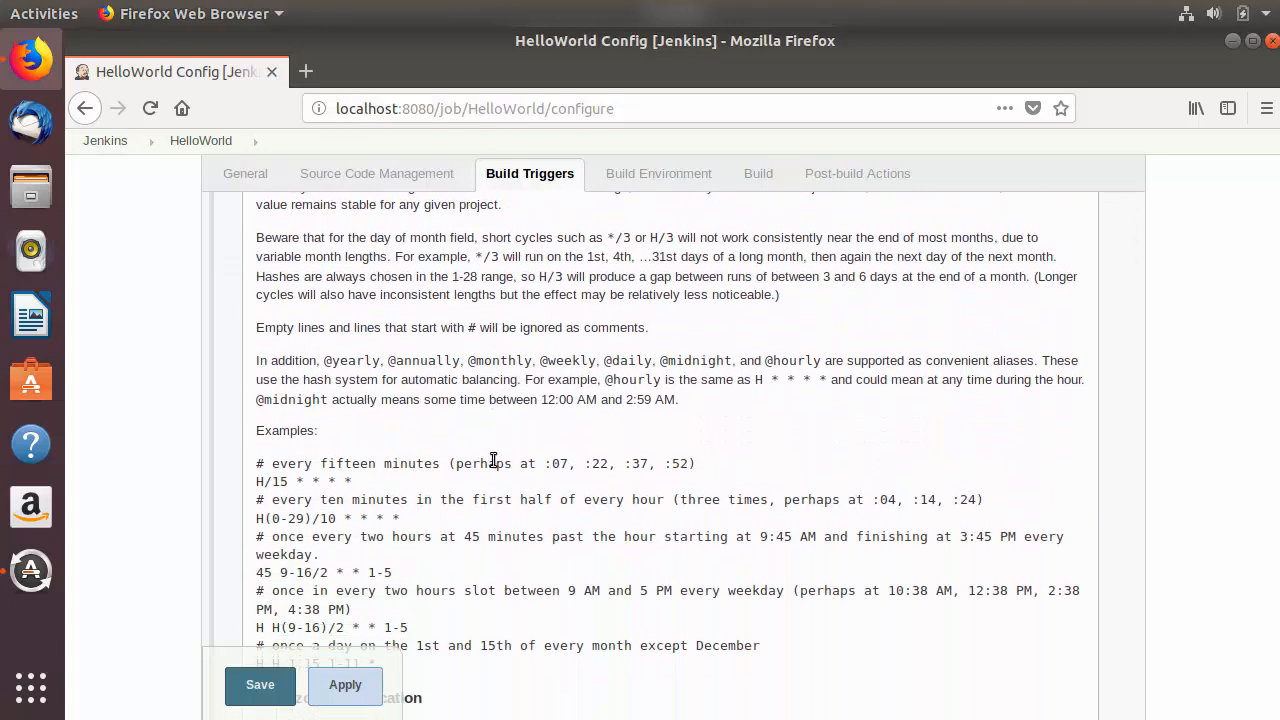
pyautogui.scroll(-2, 493, 460)
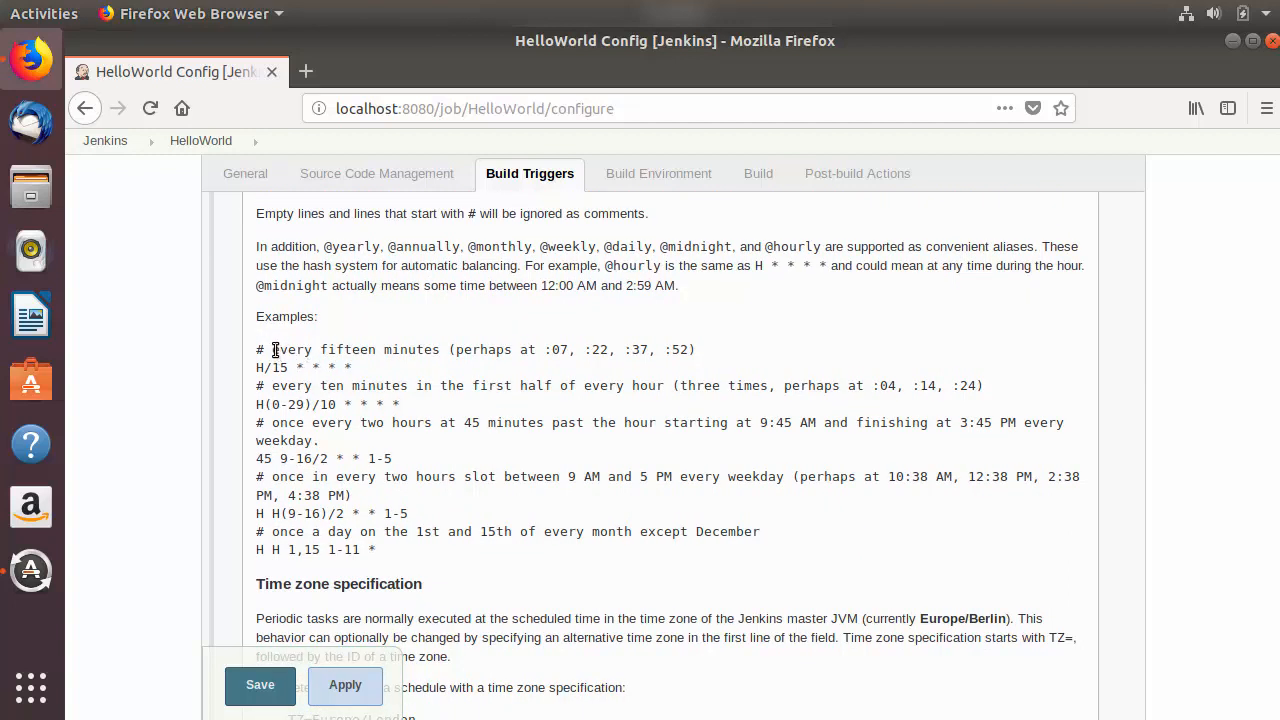
pyautogui.moveTo(273, 350); pyautogui.dragTo(437, 352)
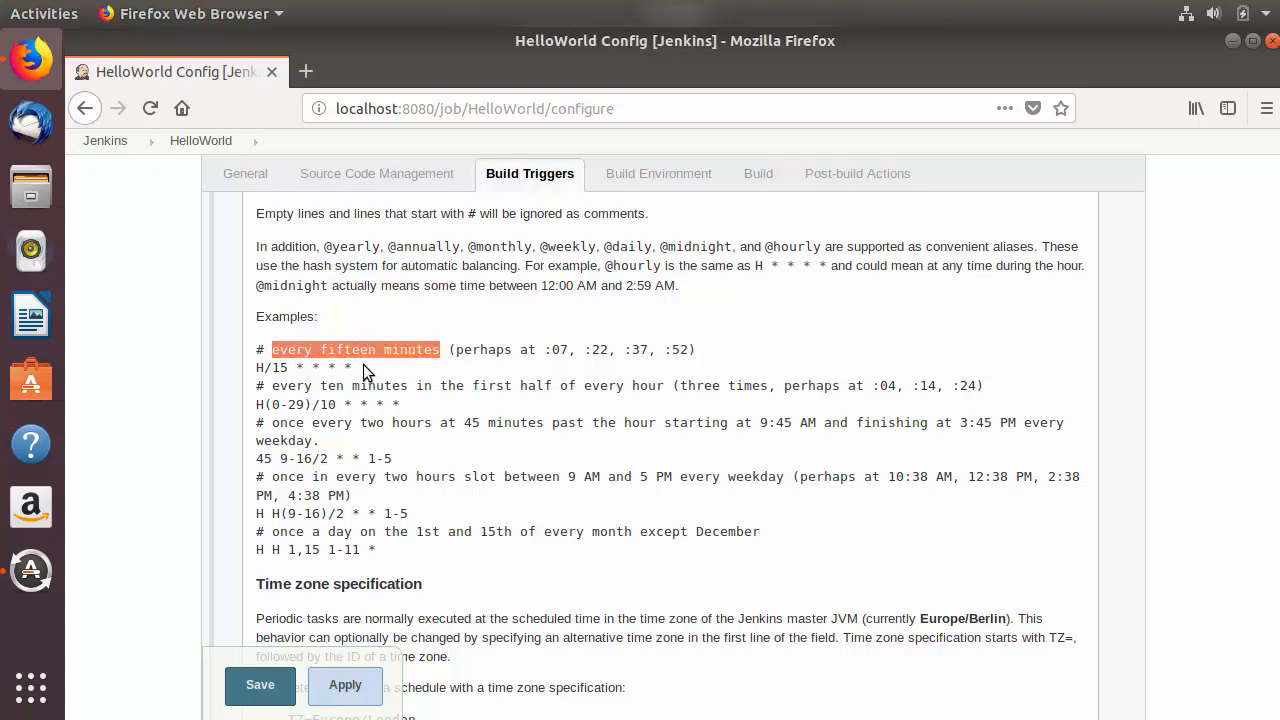
pyautogui.moveTo(360, 367); pyautogui.dragTo(250, 369)
pyautogui.hotkey('ctrl', 'c')
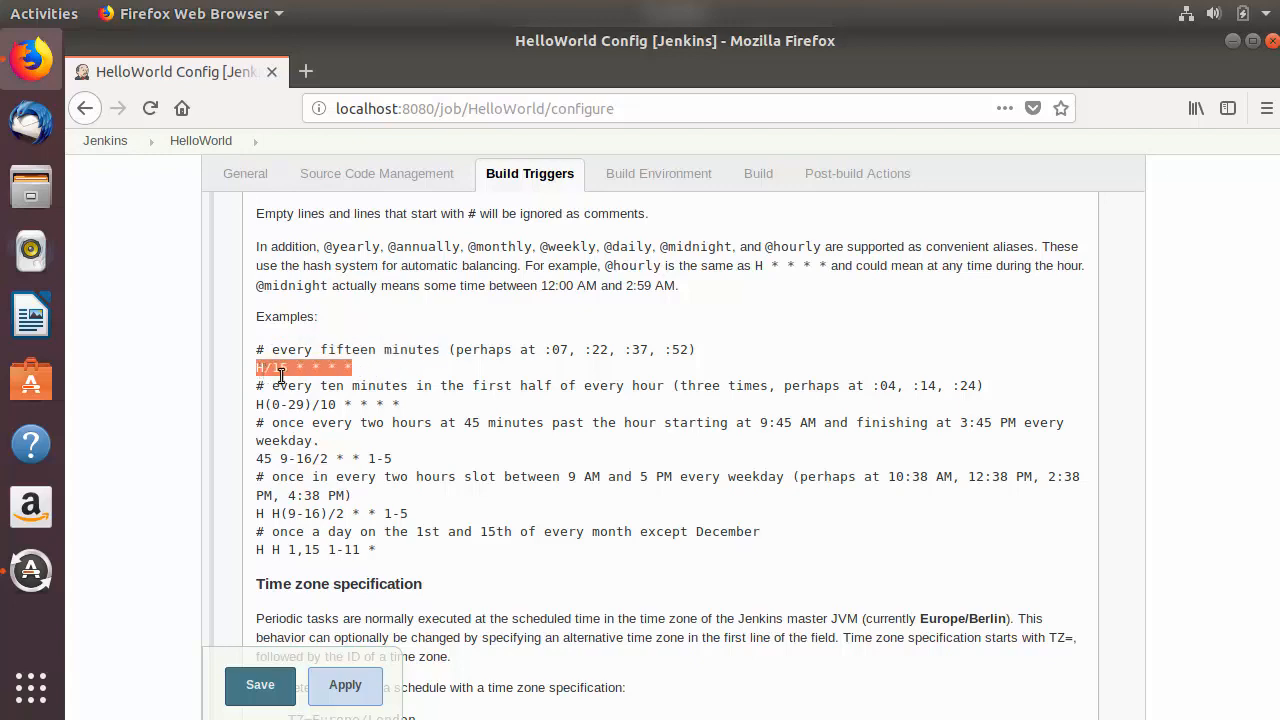
pyautogui.scroll(10, 362, 415)
pyautogui.scroll(3, 367, 411)
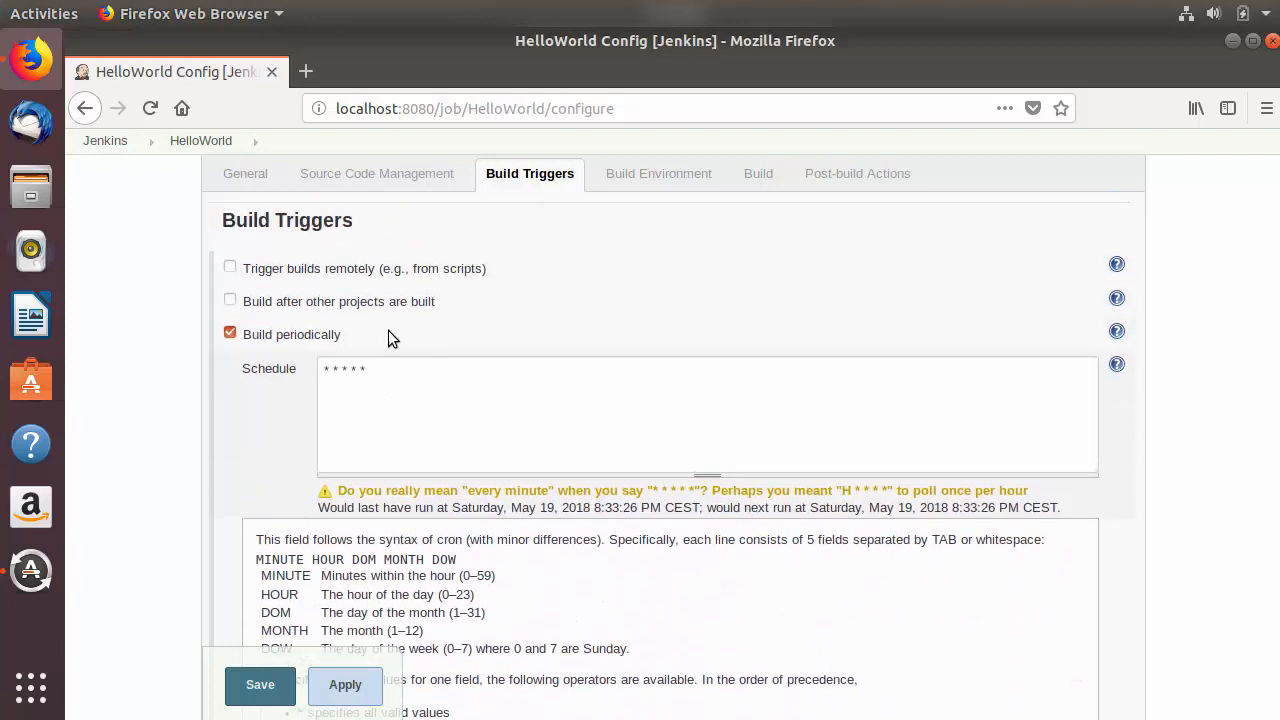
pyautogui.moveTo(392, 370); pyautogui.dragTo(277, 370)
pyautogui.hotkey('ctrl', 'v')
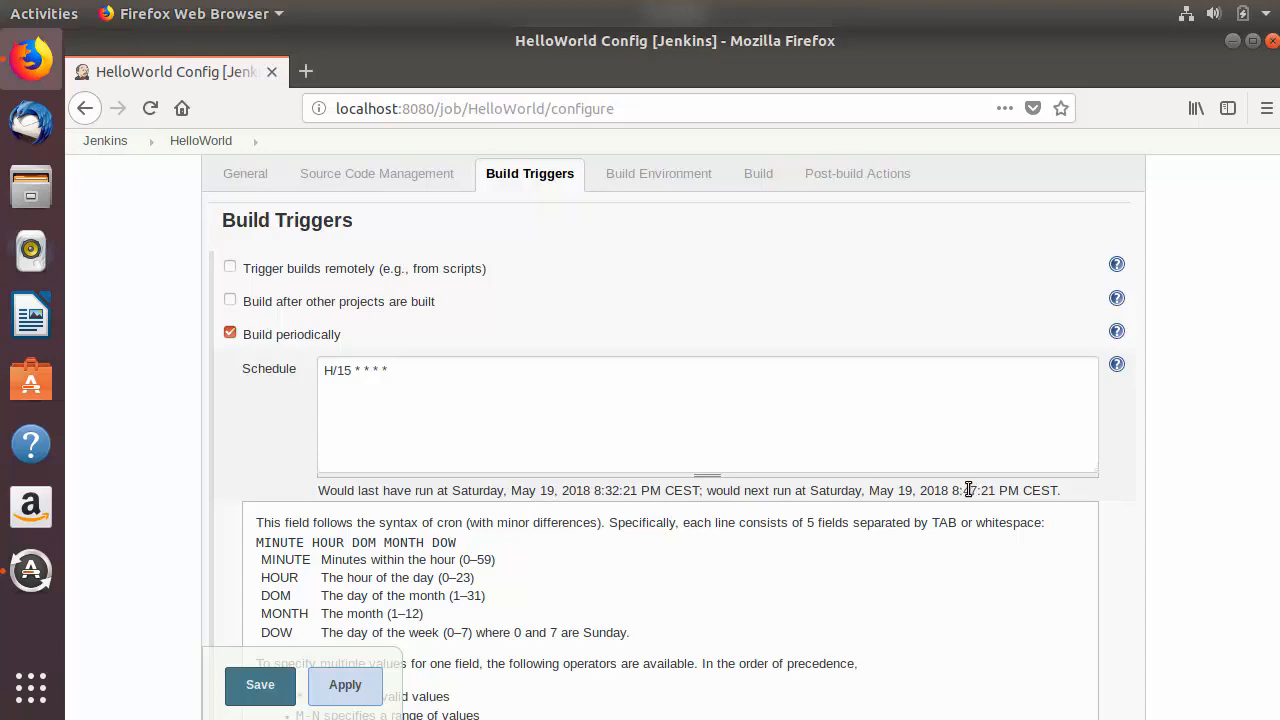
# Step: Check the projected next run time and review the other example cron expressions in the schedule help
pyautogui.moveTo(964, 490); pyautogui.dragTo(1000, 494)
pyautogui.click(828, 538)
pyautogui.scroll(-1, 685, 551)
pyautogui.scroll(-10, 684, 549)
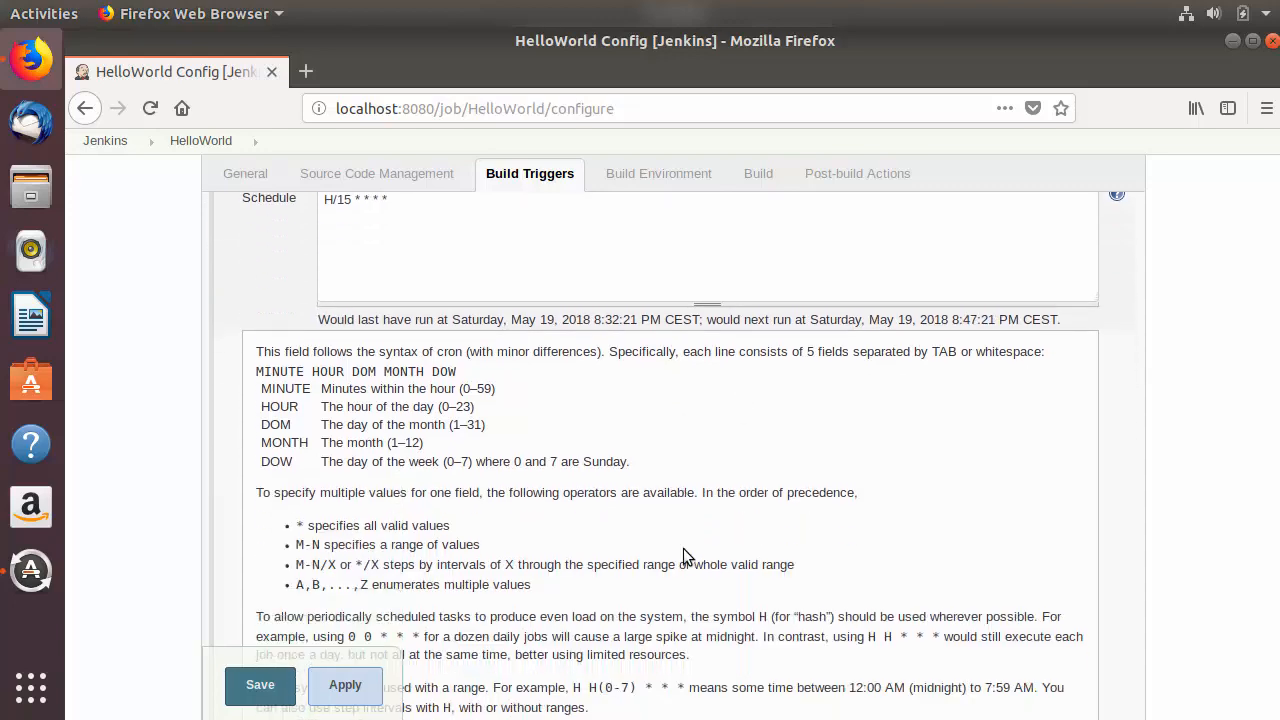
pyautogui.scroll(-3, 683, 547)
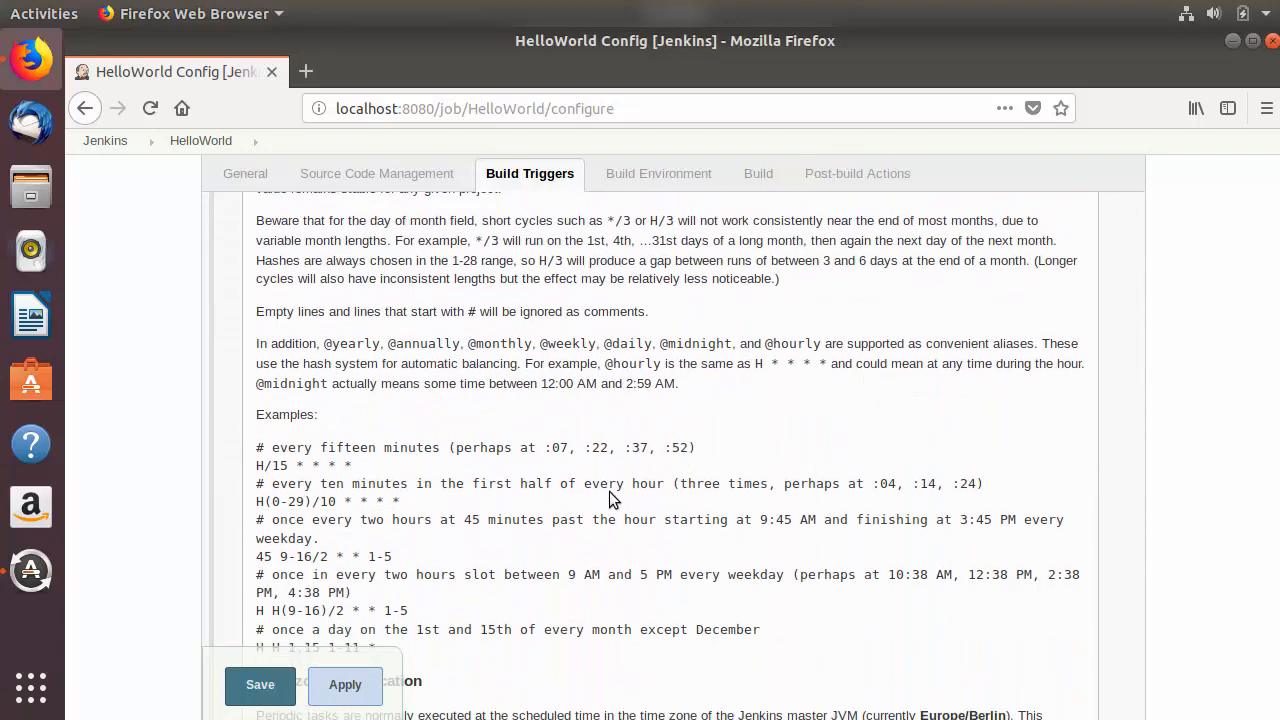
pyautogui.moveTo(400, 500); pyautogui.dragTo(252, 497)
pyautogui.moveTo(400, 556); pyautogui.dragTo(243, 550)
pyautogui.scroll(-2, 391, 508)
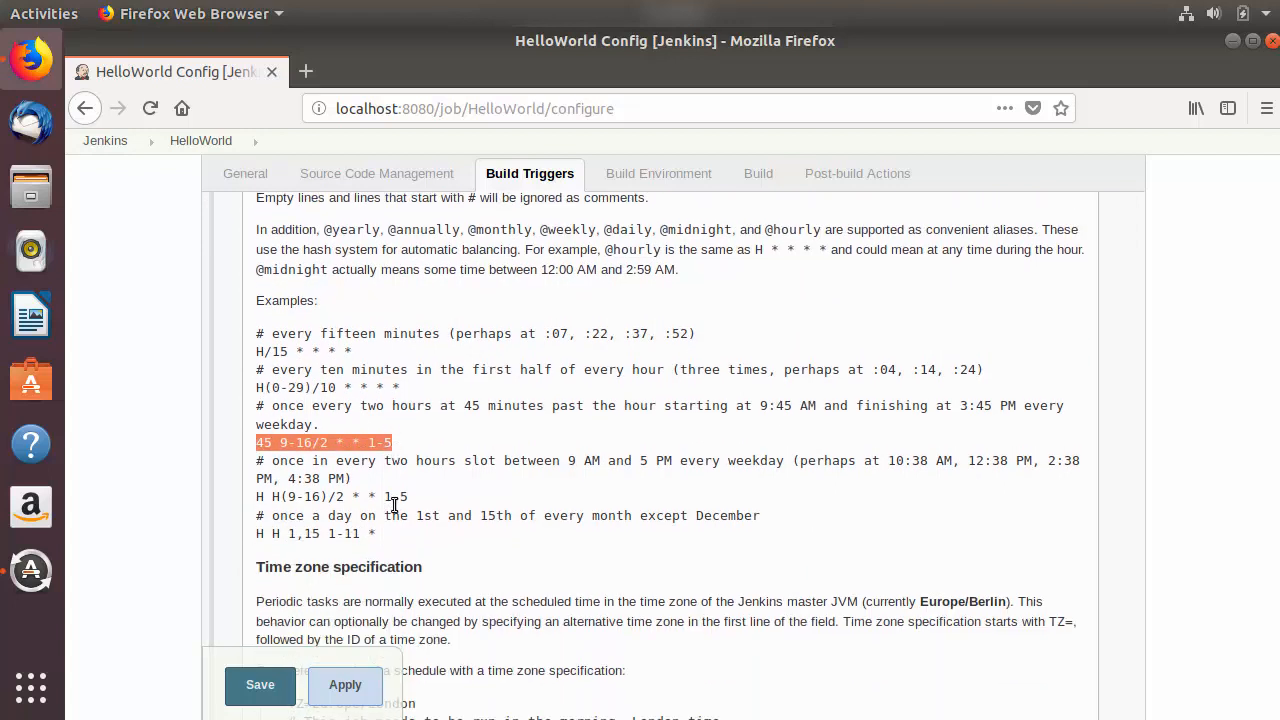
# Step: Set the periodic build schedule back to * * * * * and hide the Schedule field's help
pyautogui.scroll(12, 463, 494)
pyautogui.moveTo(324, 428); pyautogui.dragTo(354, 440)
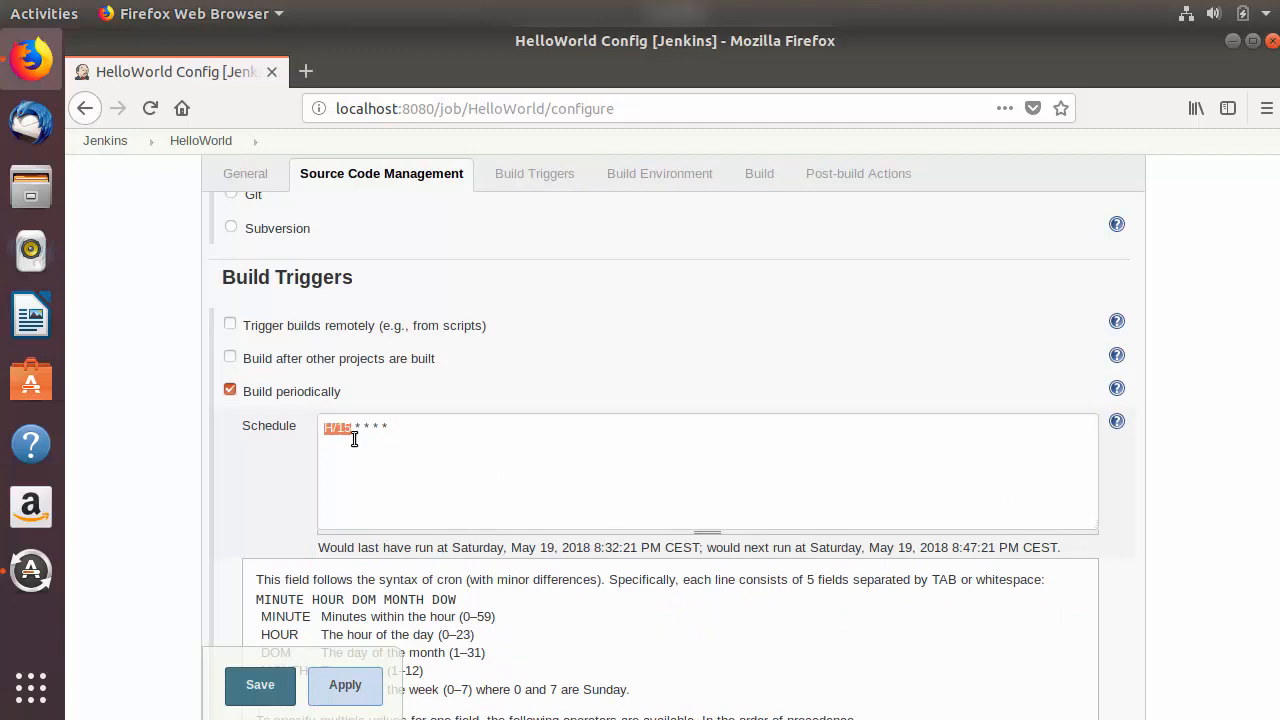
pyautogui.write('*')
pyautogui.moveTo(374, 426); pyautogui.dragTo(322, 422)
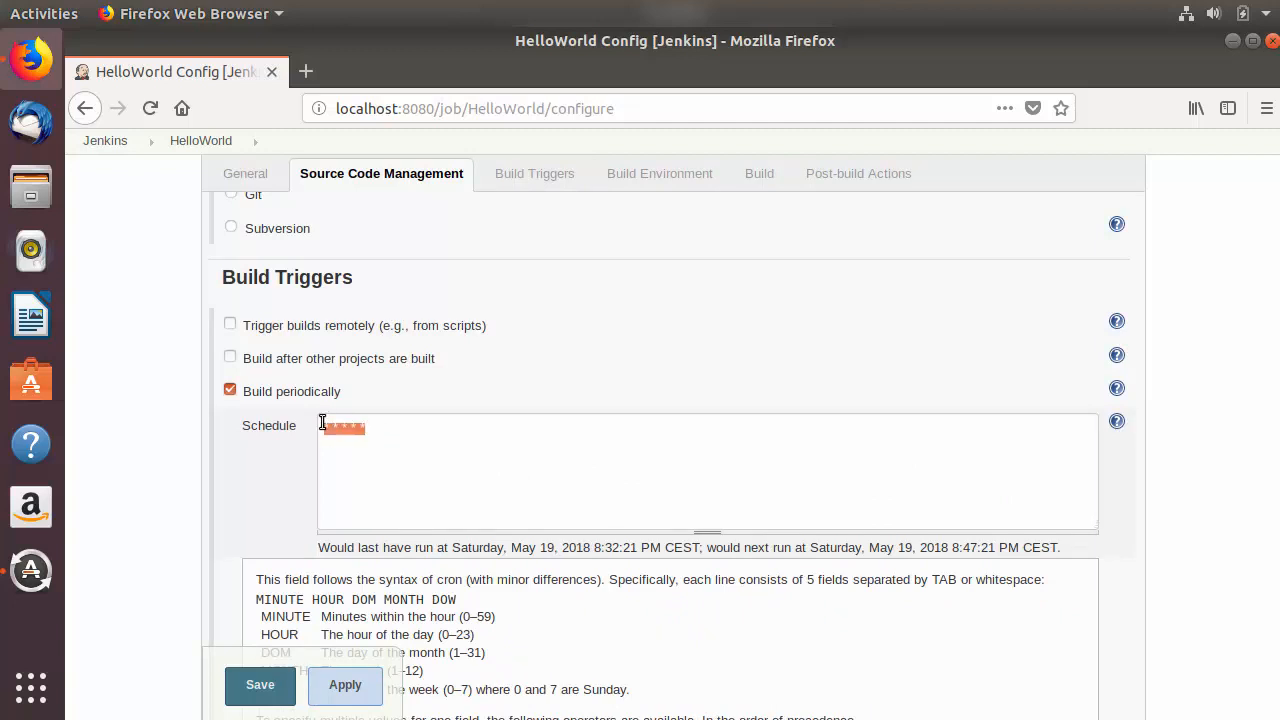
pyautogui.click(236, 462)
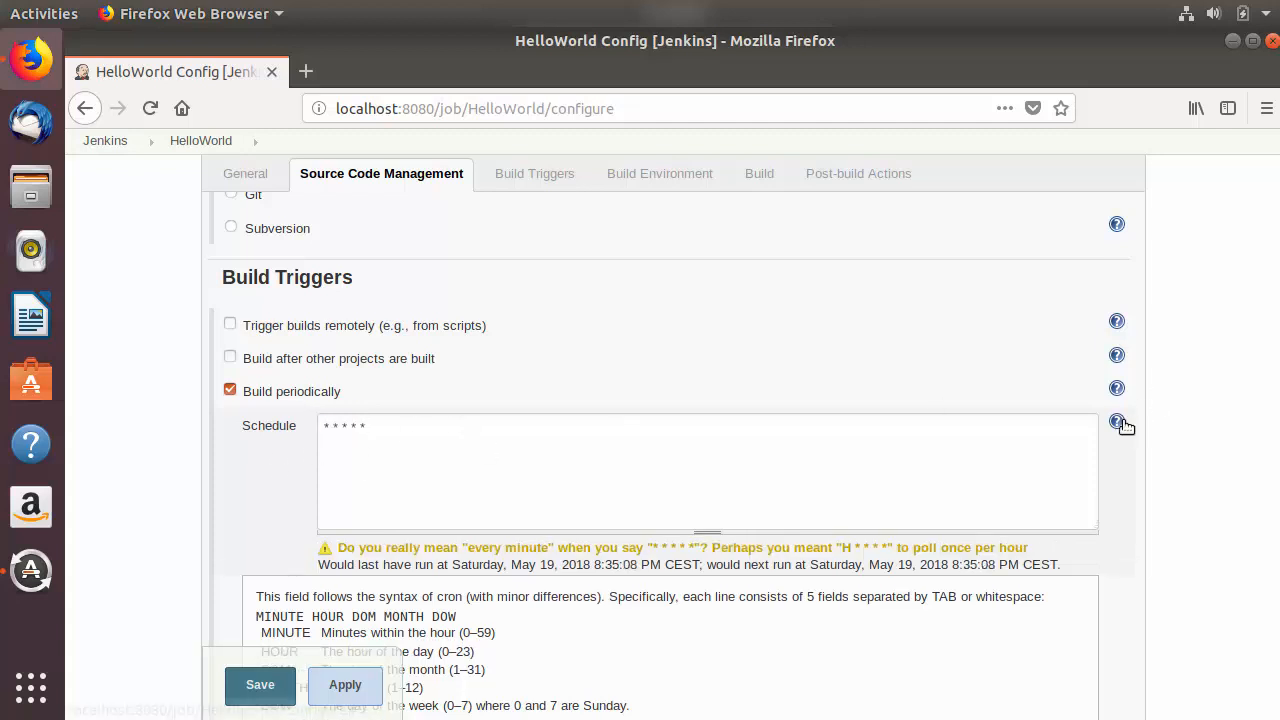
pyautogui.click(1117, 423)
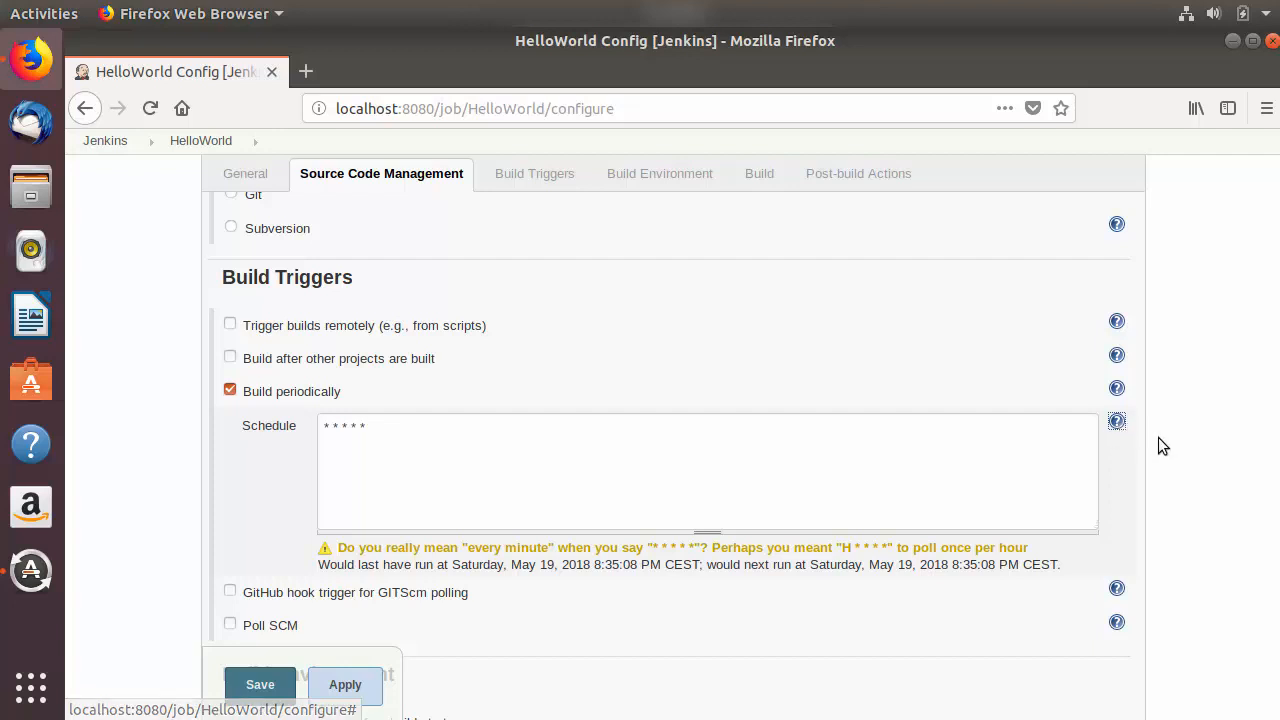
# Step: Review the options available in the job's Build Environment section
pyautogui.scroll(-3, 1168, 341)
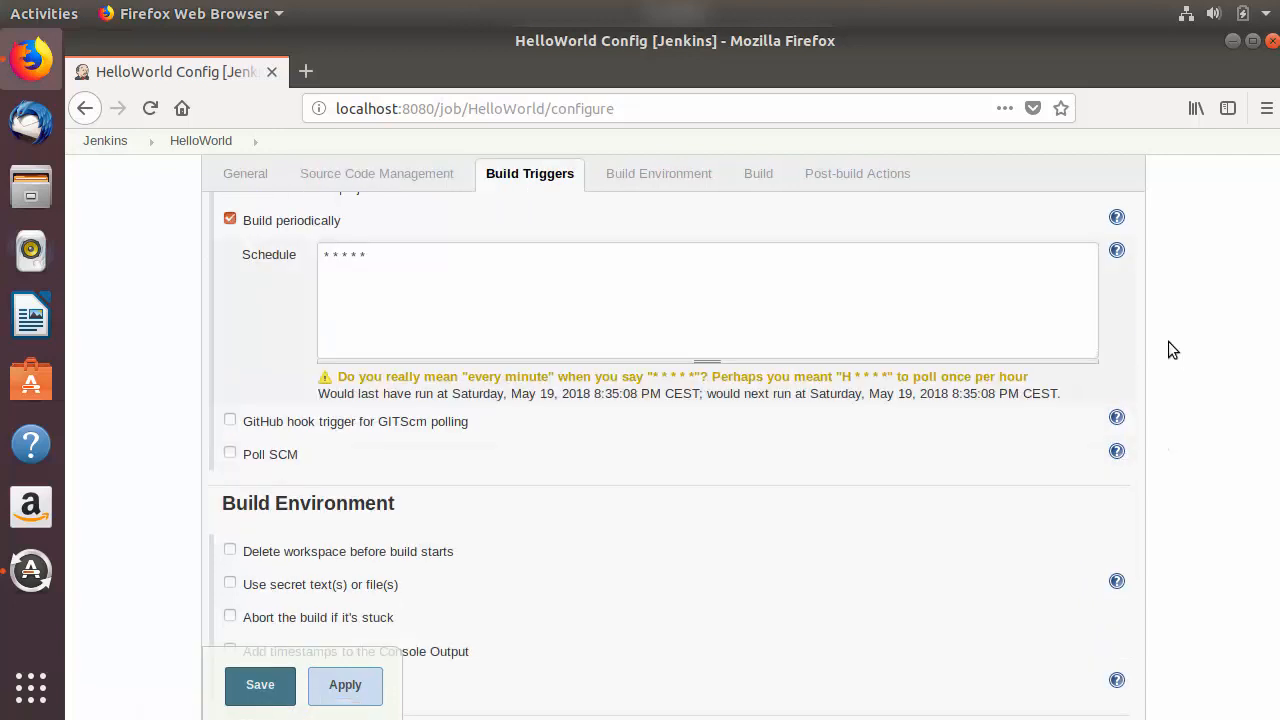
pyautogui.click(653, 187)
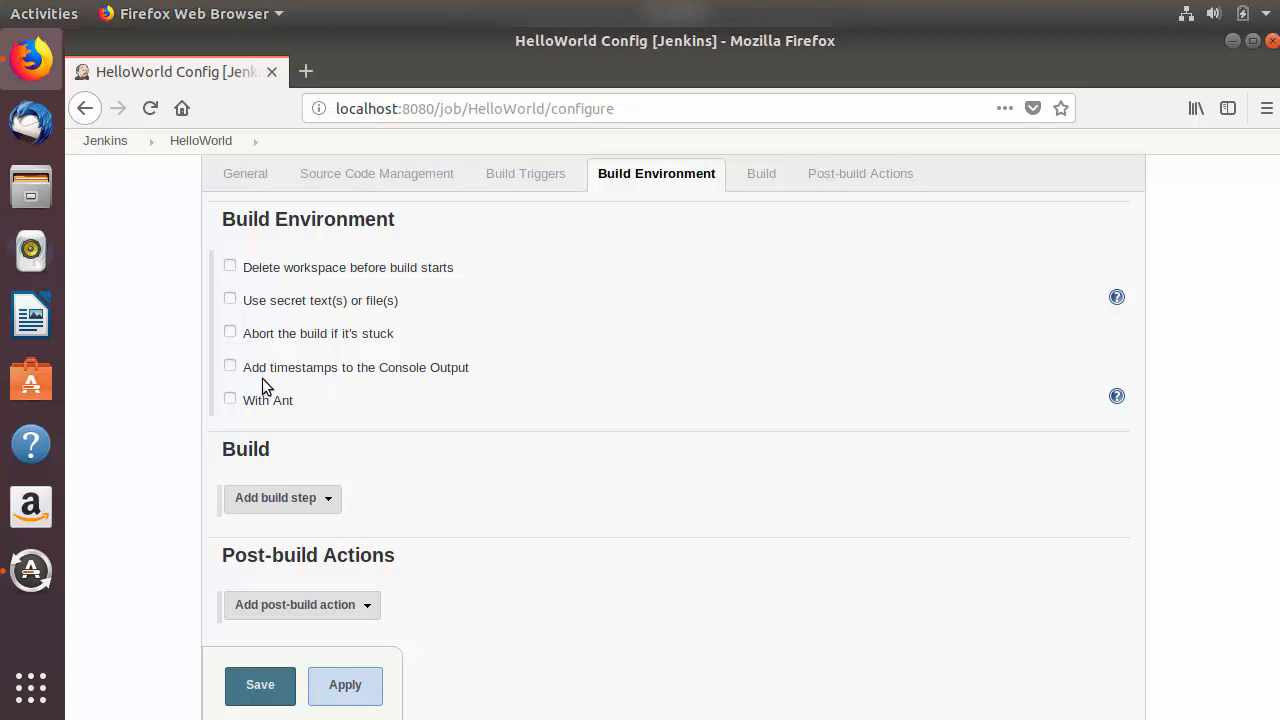
pyautogui.scroll(-1, 272, 365)
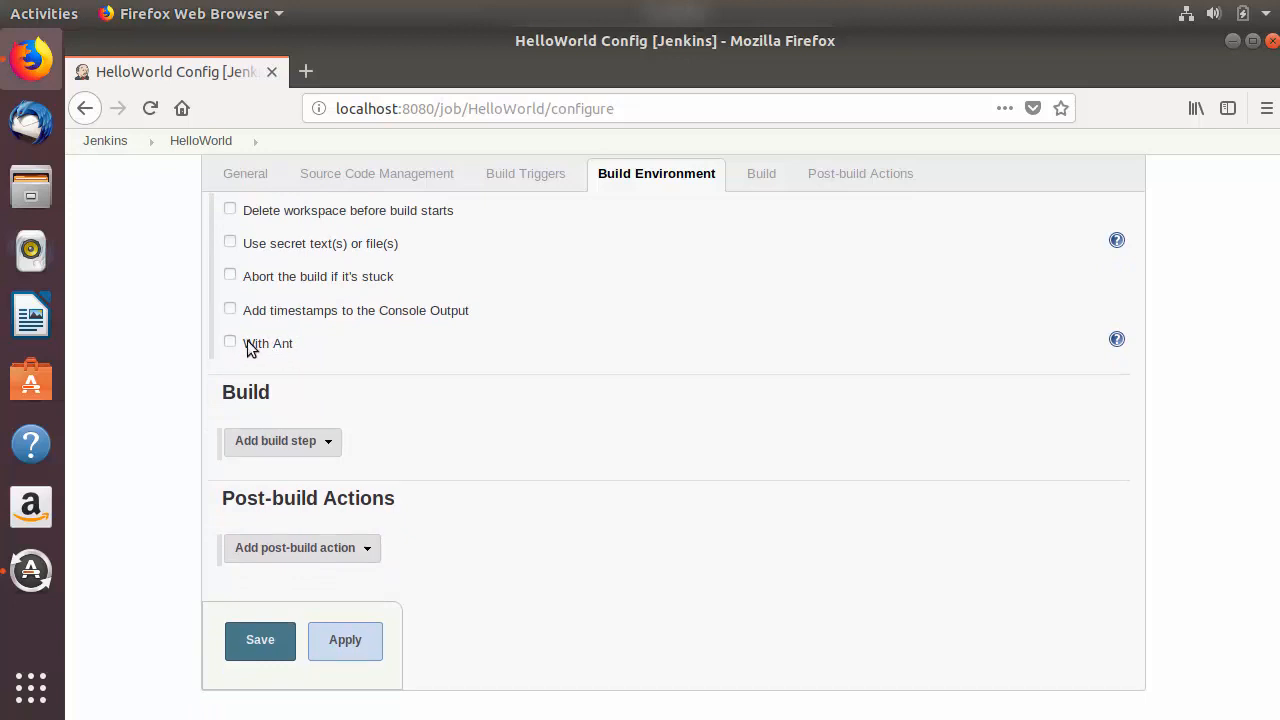
pyautogui.scroll(1, 286, 343)
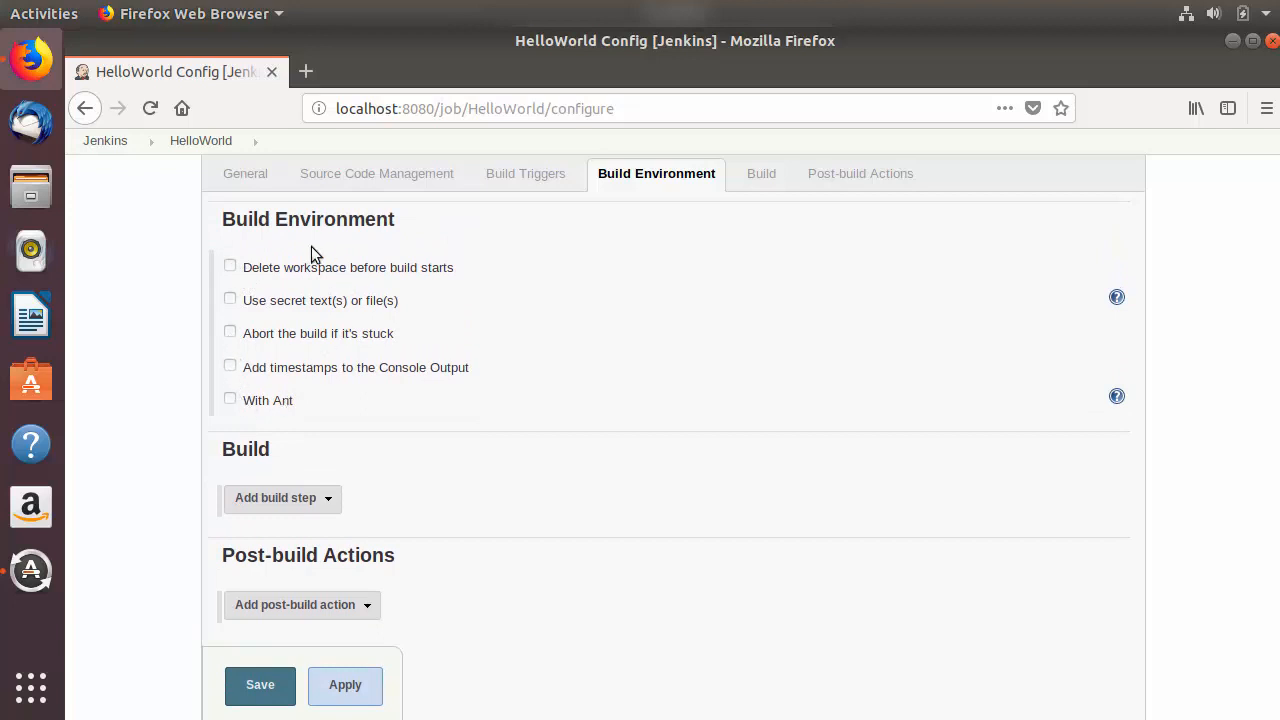
pyautogui.scroll(-2, 338, 316)
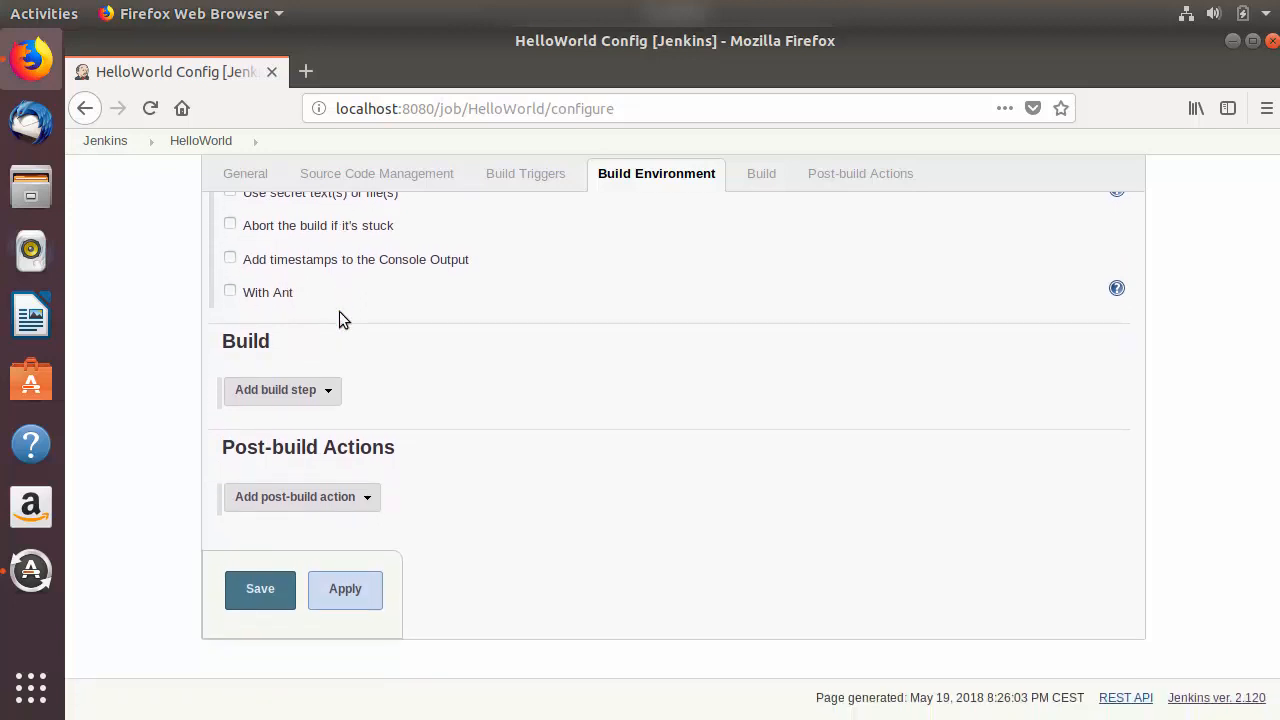
# Step: Add an Execute shell build step to the job's Build section
pyautogui.click(752, 174)
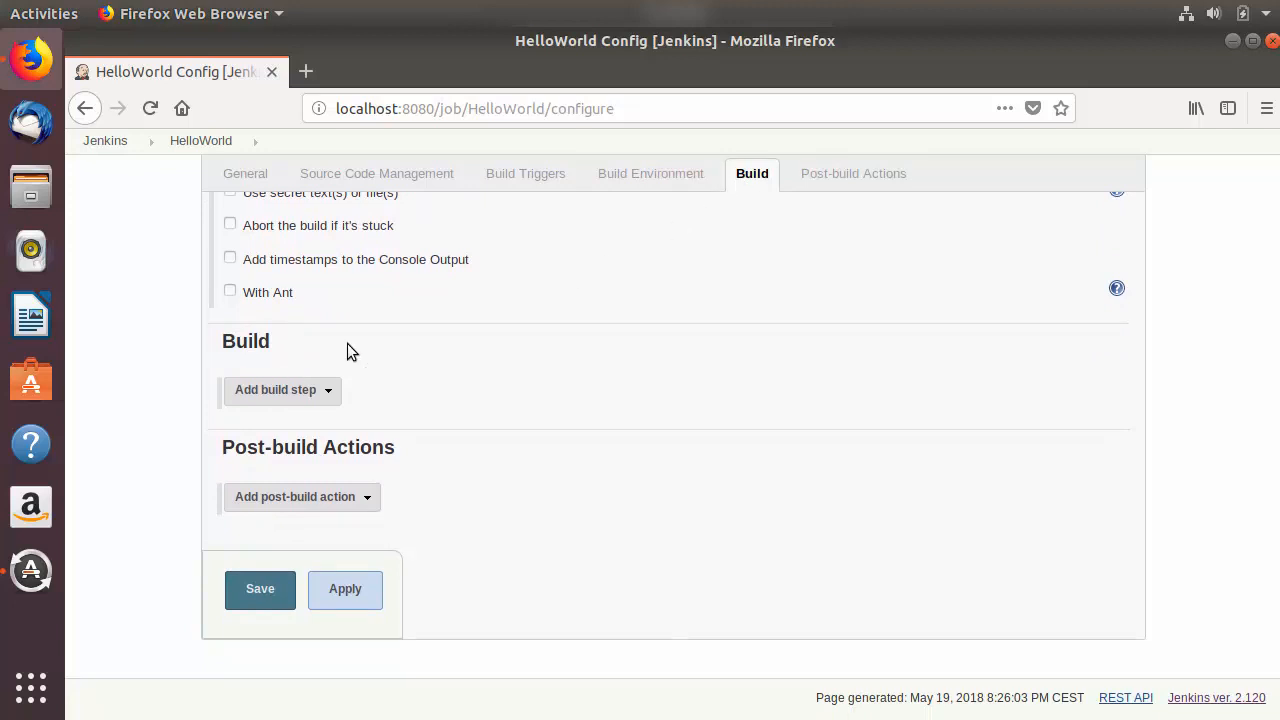
pyautogui.click(335, 389)
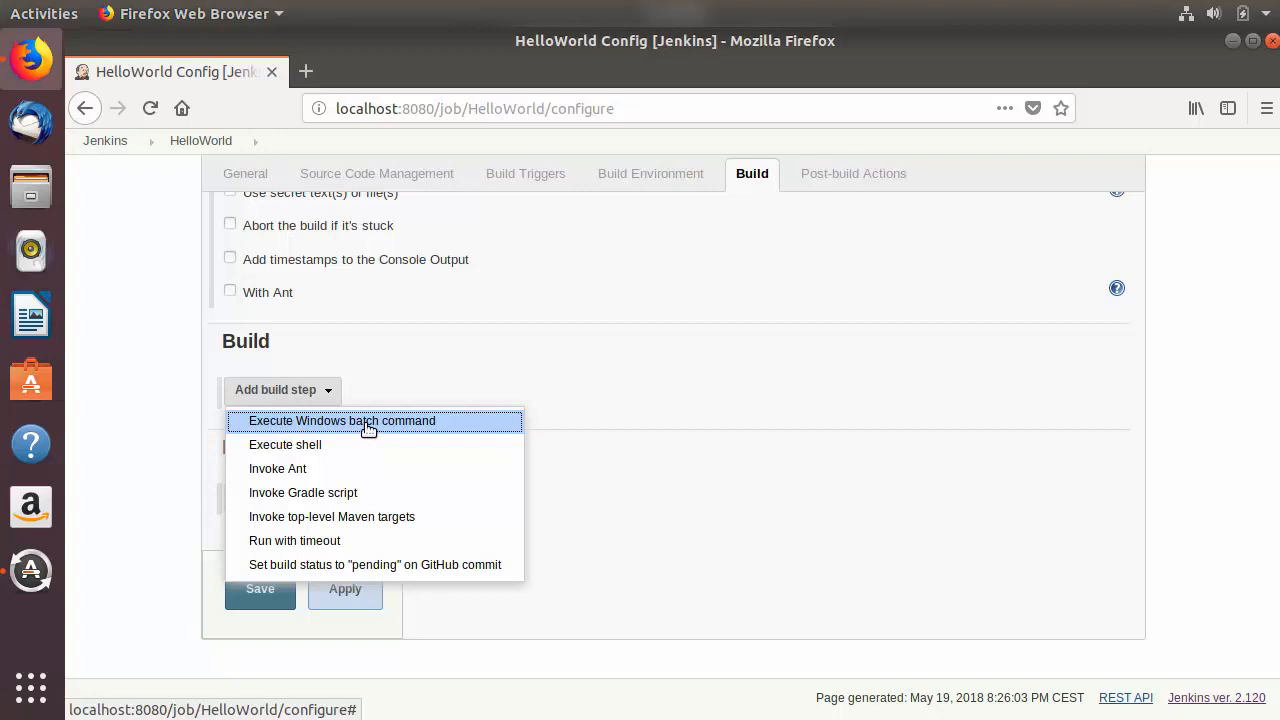
pyautogui.click(293, 448)
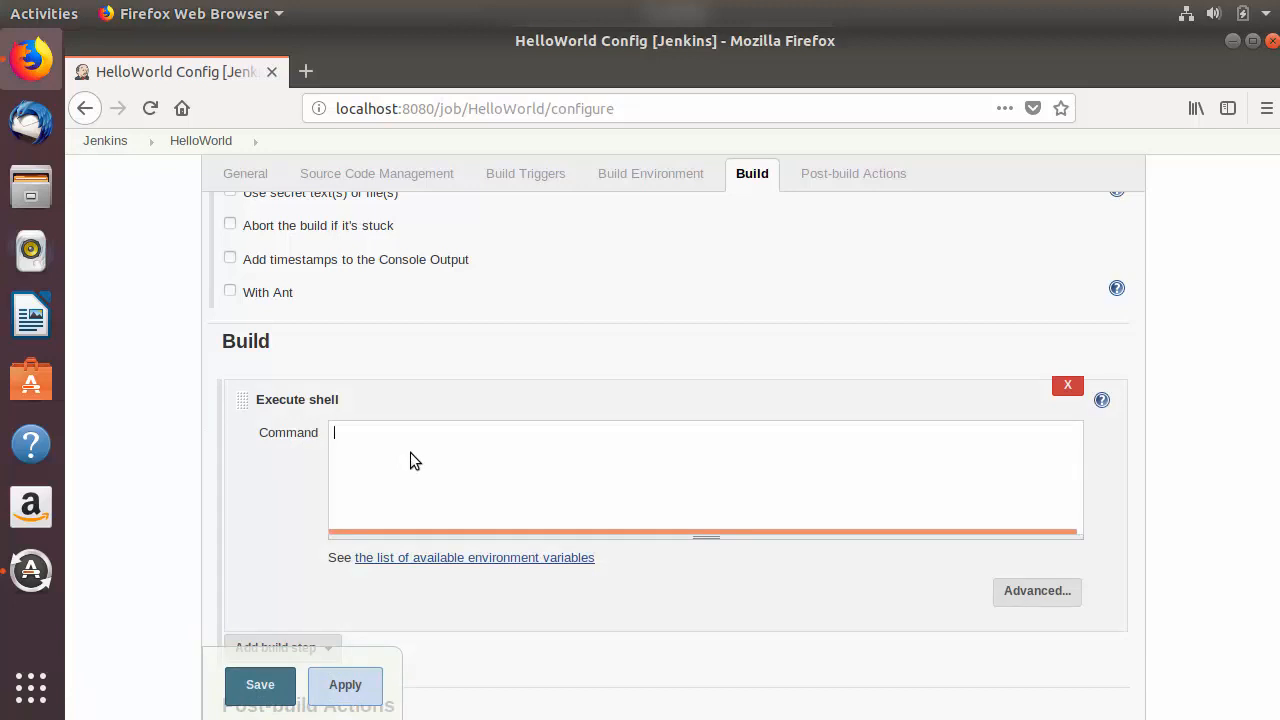
pyautogui.scroll(-2, 412, 440)
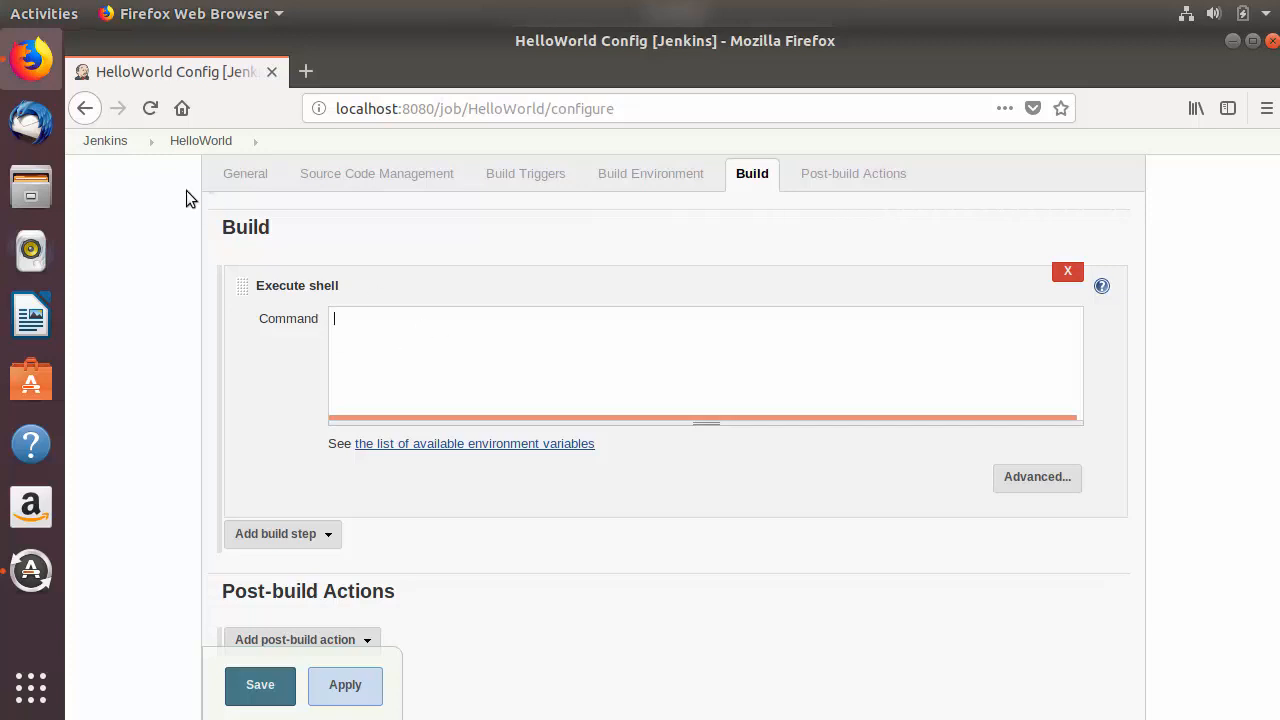
# Step: Switch to Files, open HelloWorld.java from the JavaSample folder in Text Editor, and review its code
pyautogui.click(30, 187)
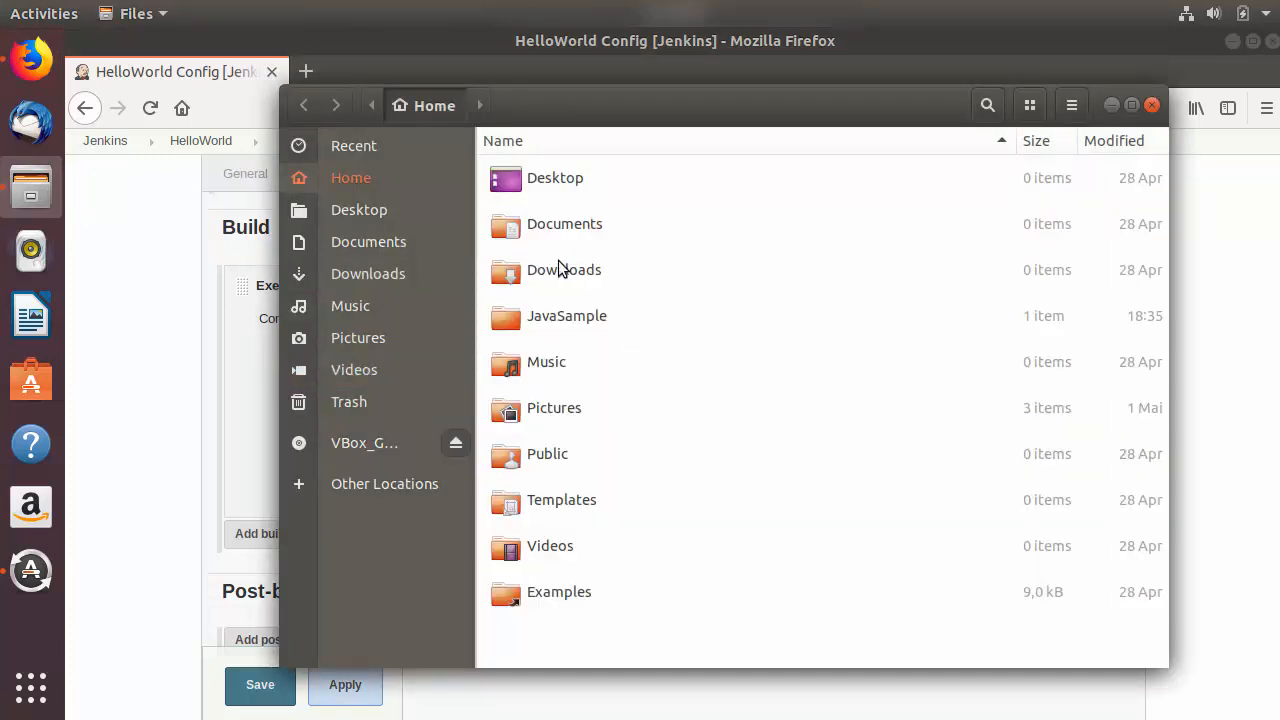
pyautogui.doubleClick(551, 322)
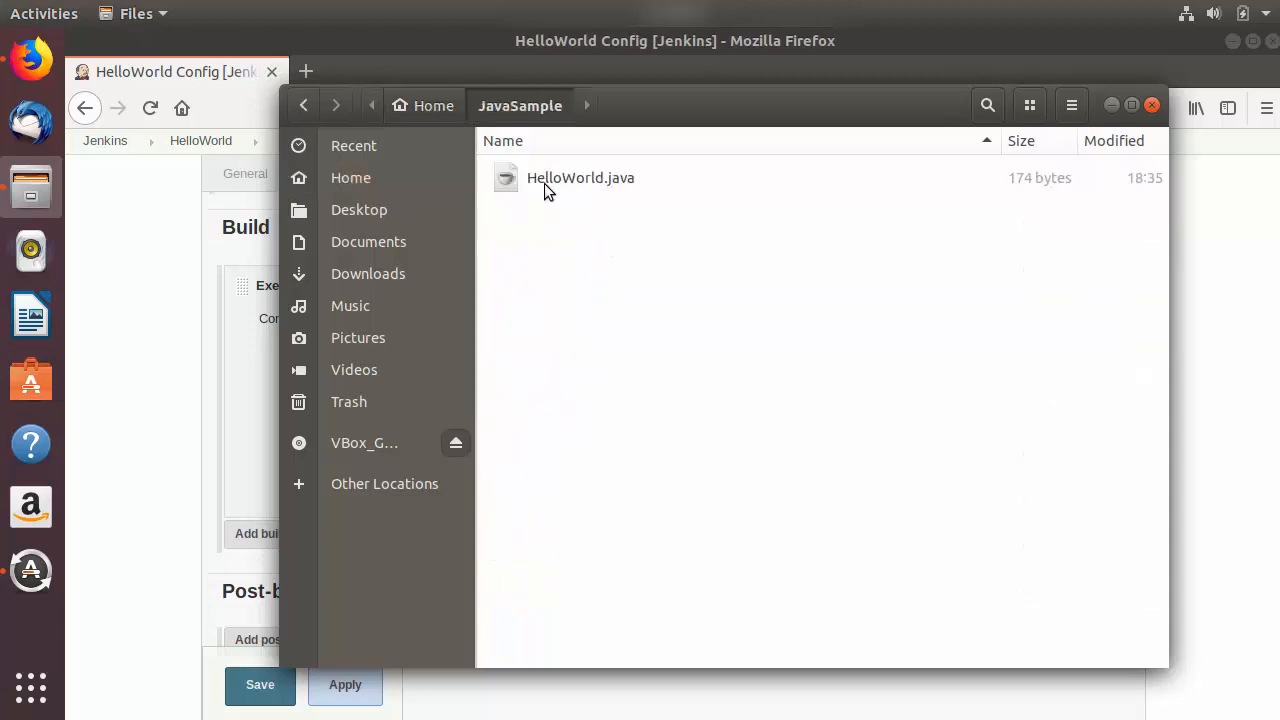
pyautogui.click(554, 179)
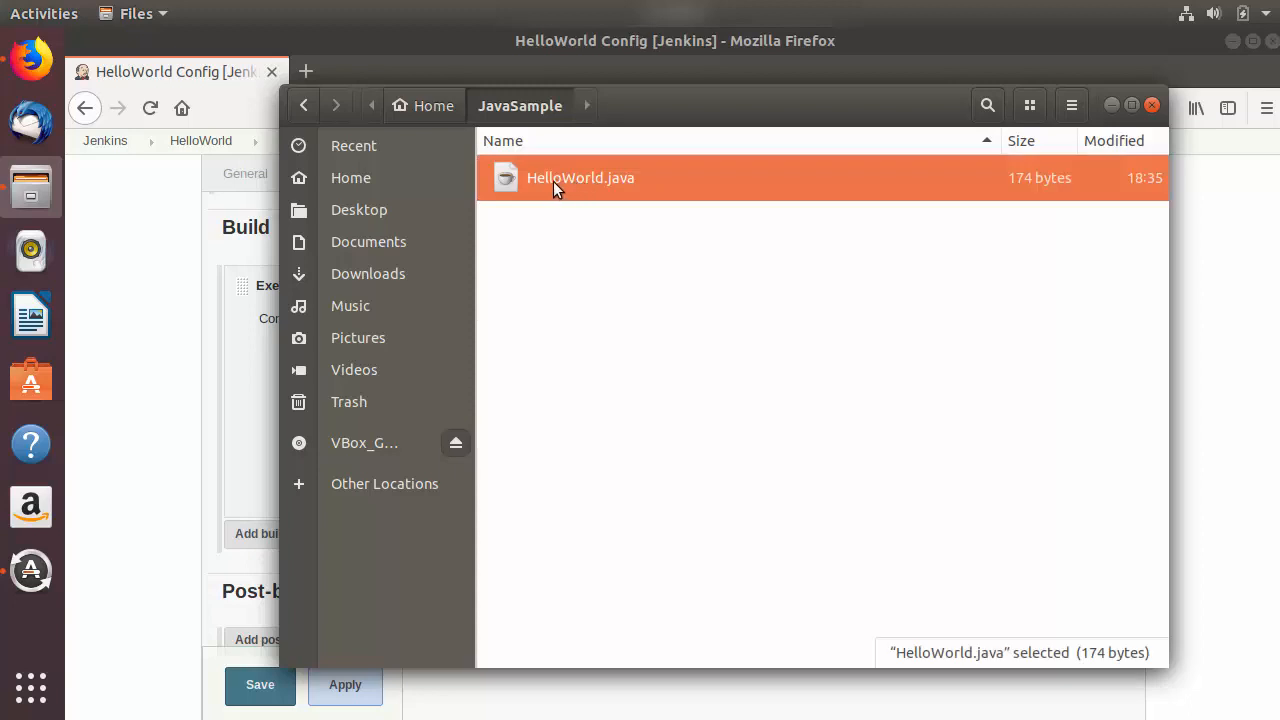
pyautogui.rightClick(553, 181)
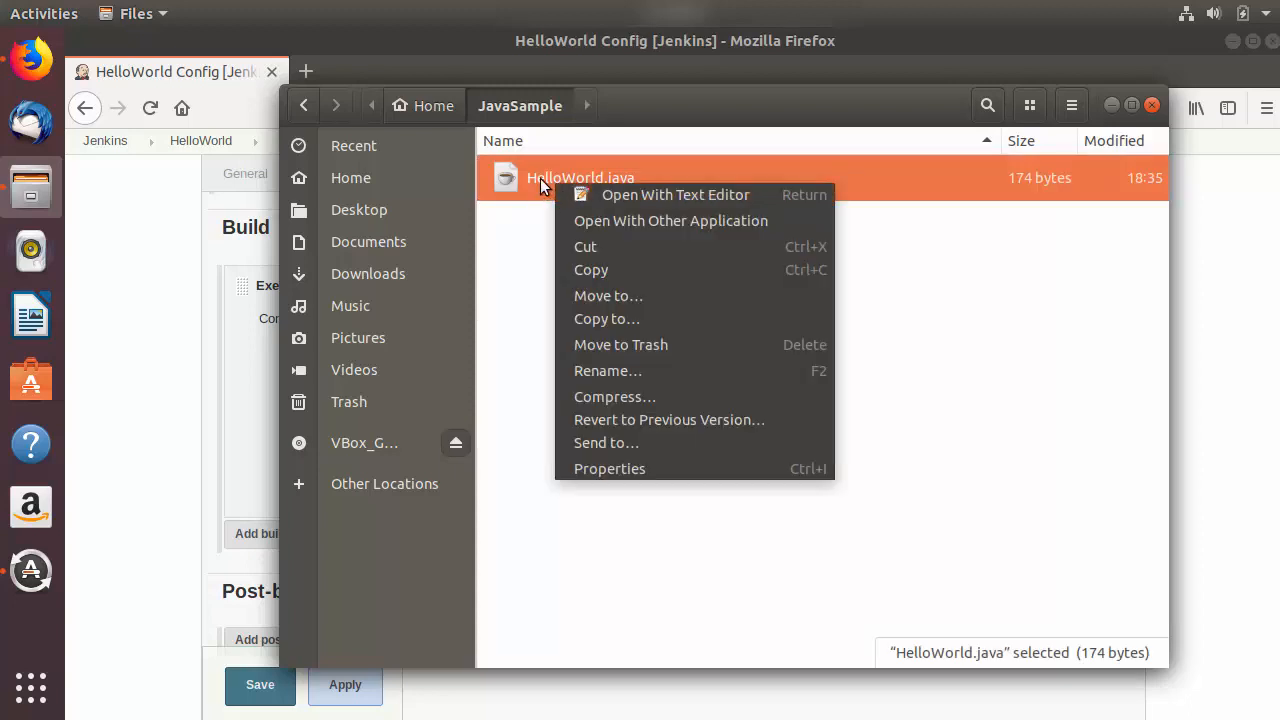
pyautogui.press('Return')
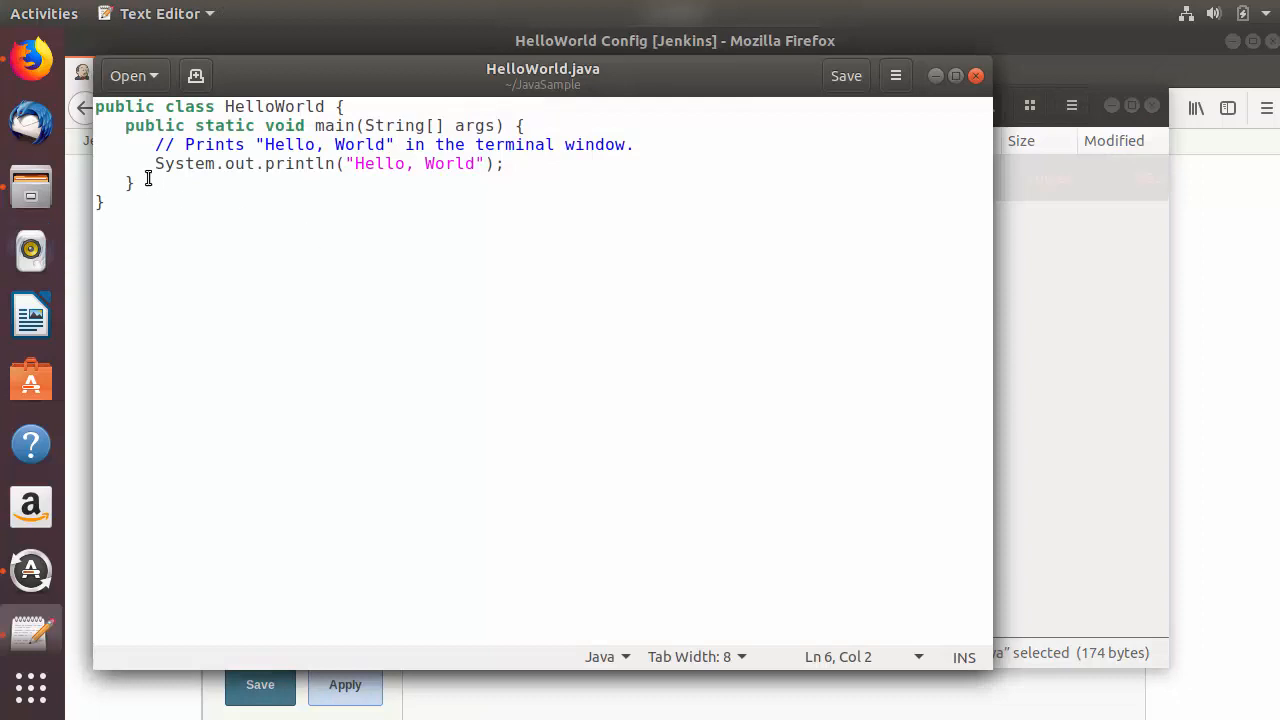
pyautogui.moveTo(146, 177); pyautogui.dragTo(96, 106)
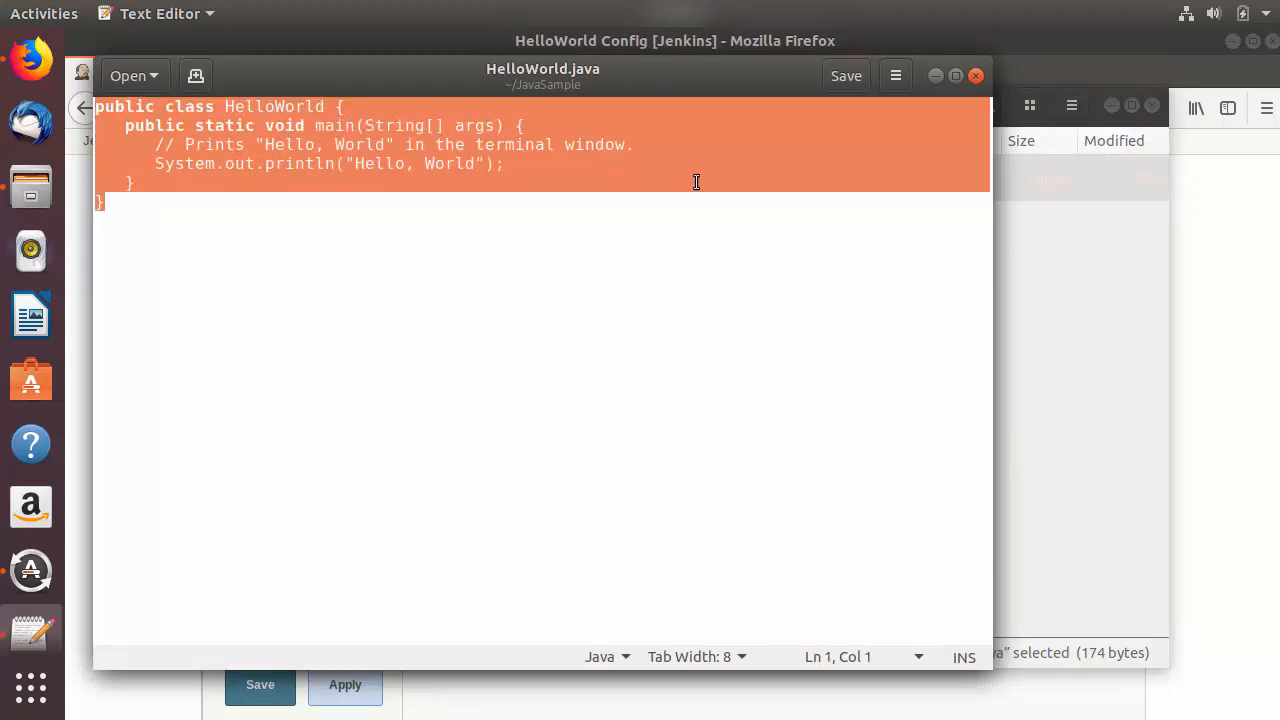
# Step: Close the code, copy the parent folder path from HelloWorld.java's properties, and return to the Jenkins job configuration in Firefox
pyautogui.click(972, 78)
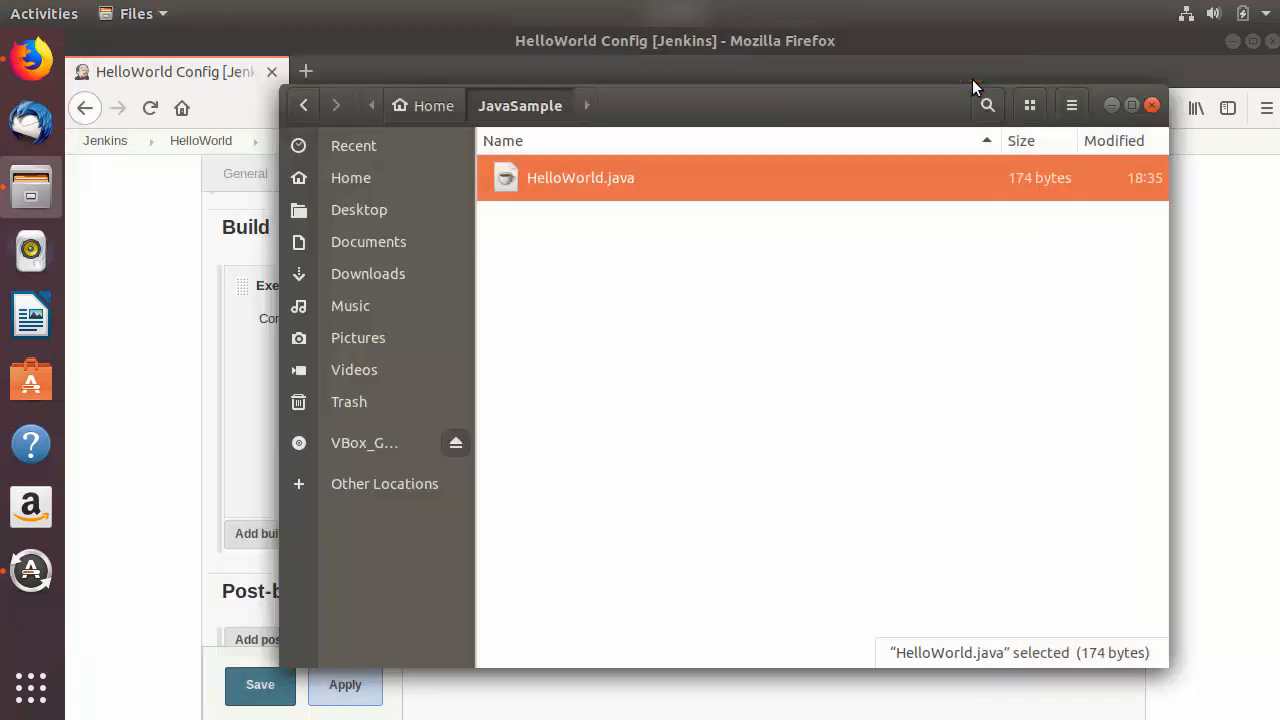
pyautogui.rightClick(599, 184)
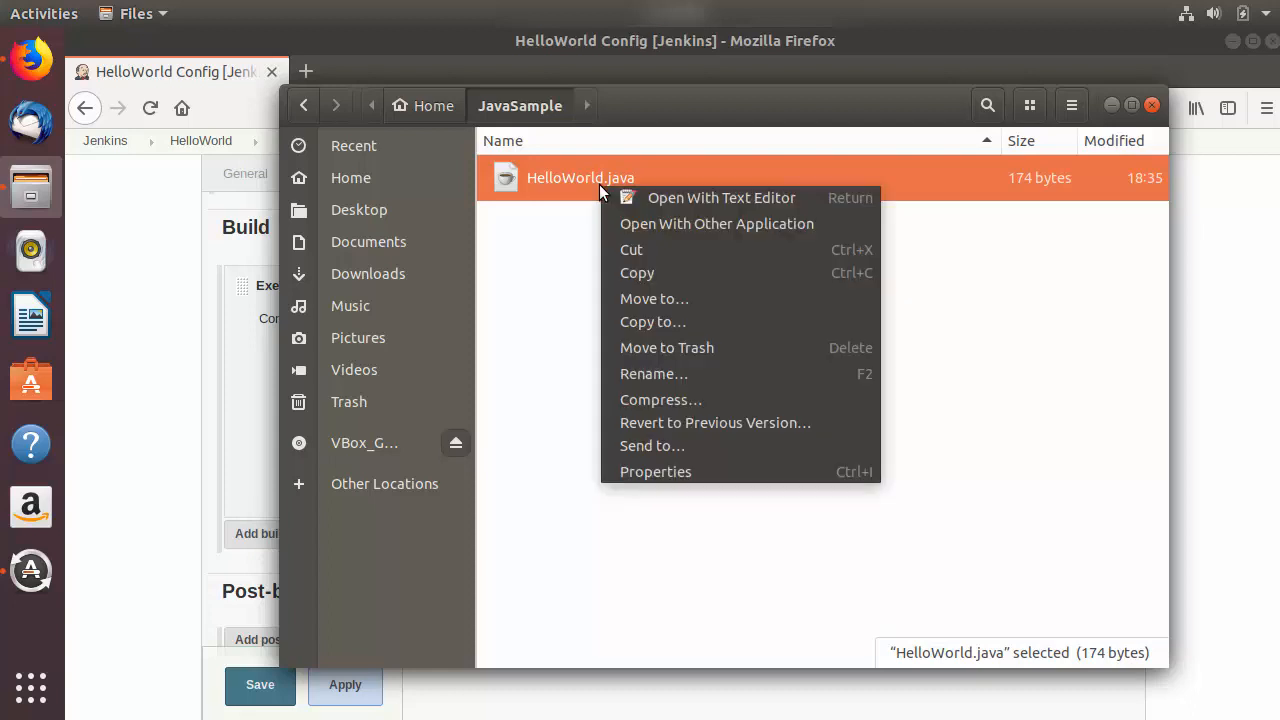
pyautogui.click(654, 470)
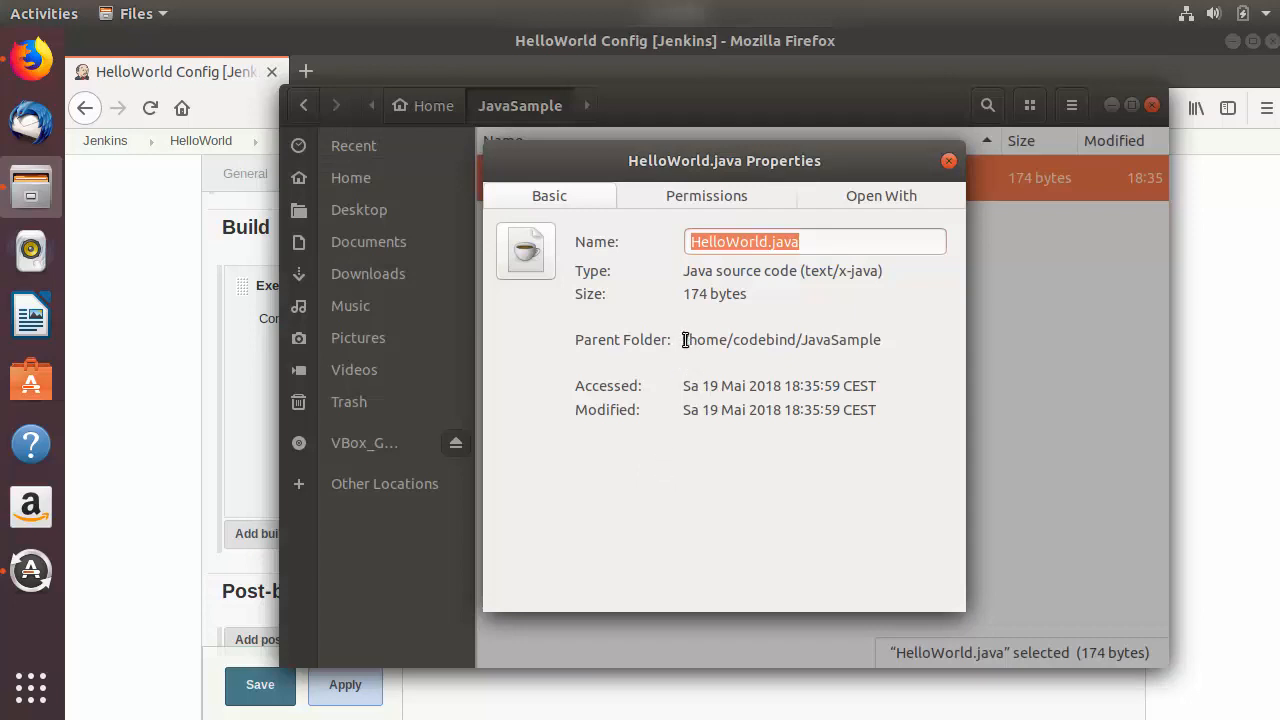
pyautogui.moveTo(683, 340); pyautogui.dragTo(882, 343)
pyautogui.hotkey('ctrl', 'c')
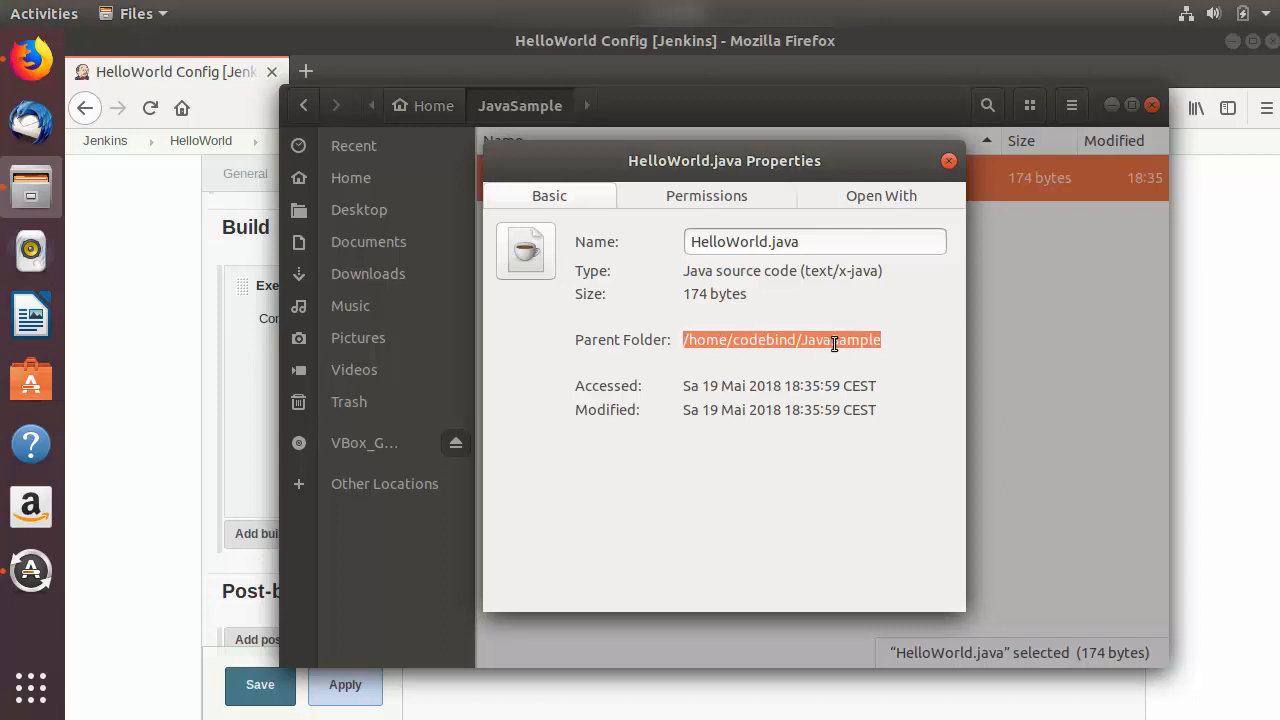
pyautogui.click(949, 161)
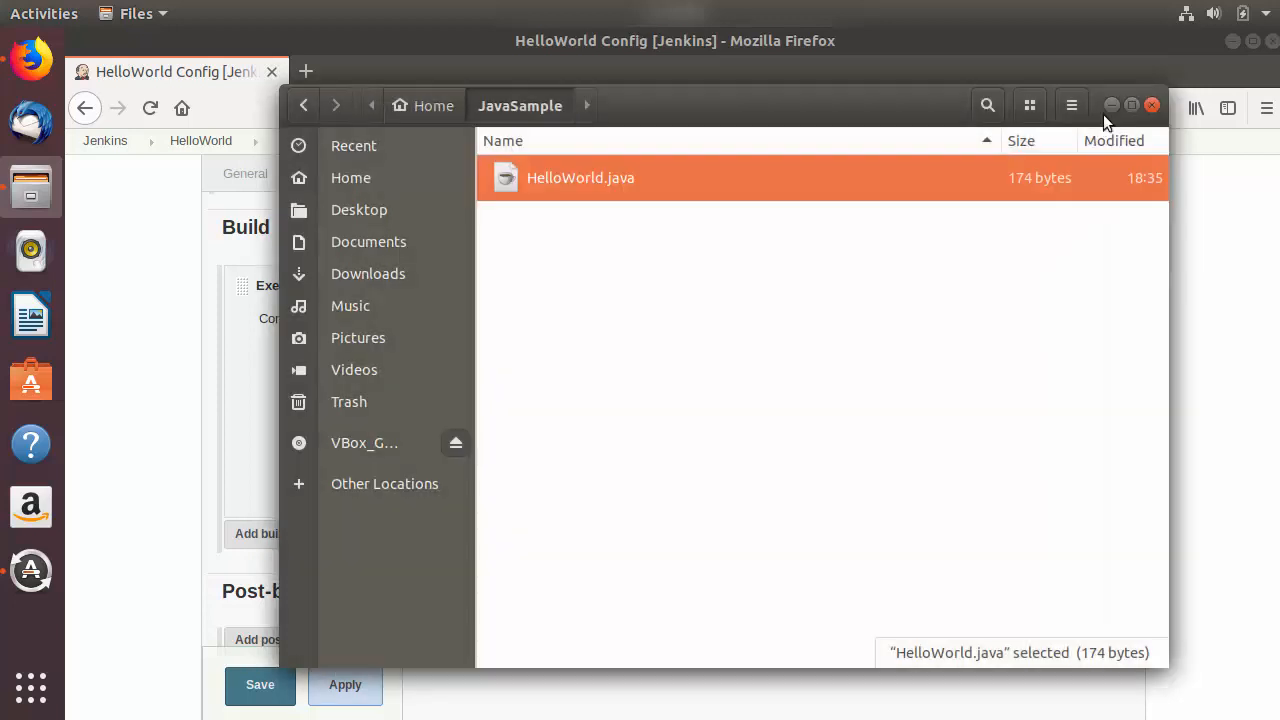
pyautogui.click(1108, 105)
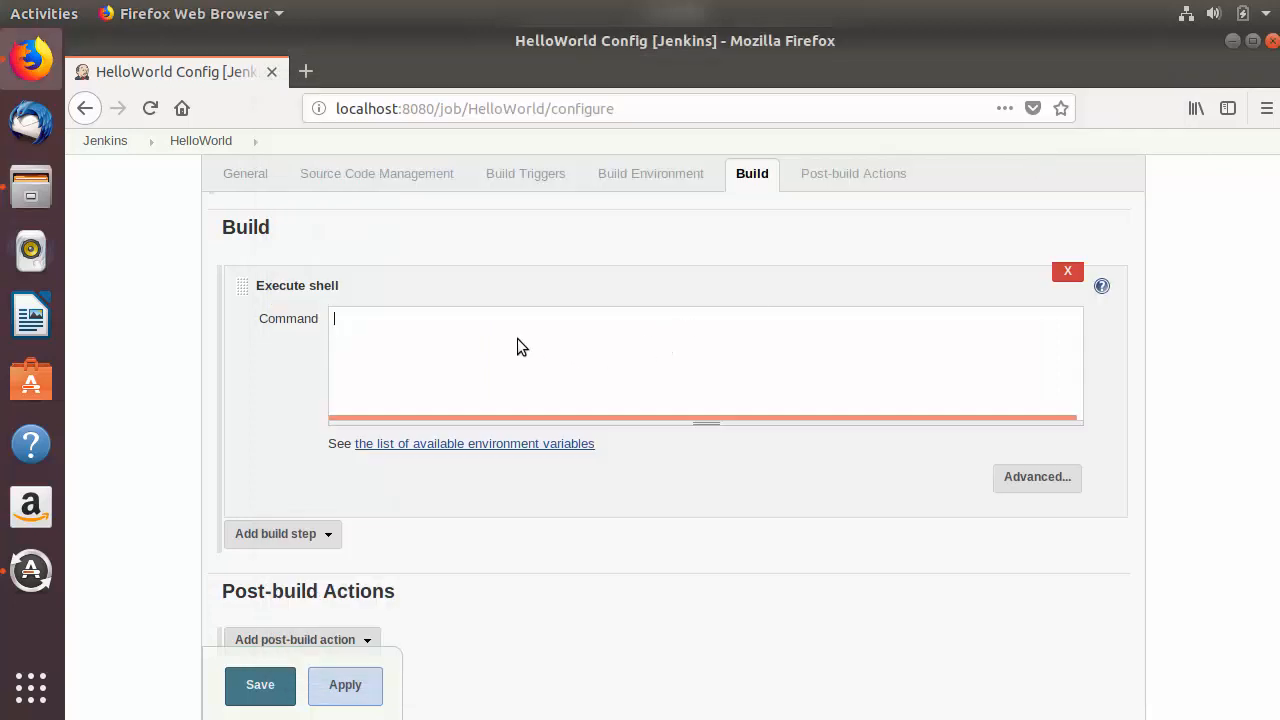
# Step: Enter three command lines in the Execute shell step: cd /home/codebind/JavaSample, javac HelloWorld.java, and java HelloWorld
pyautogui.write('cd')
pyautogui.hotkey('ctrl', 'v')
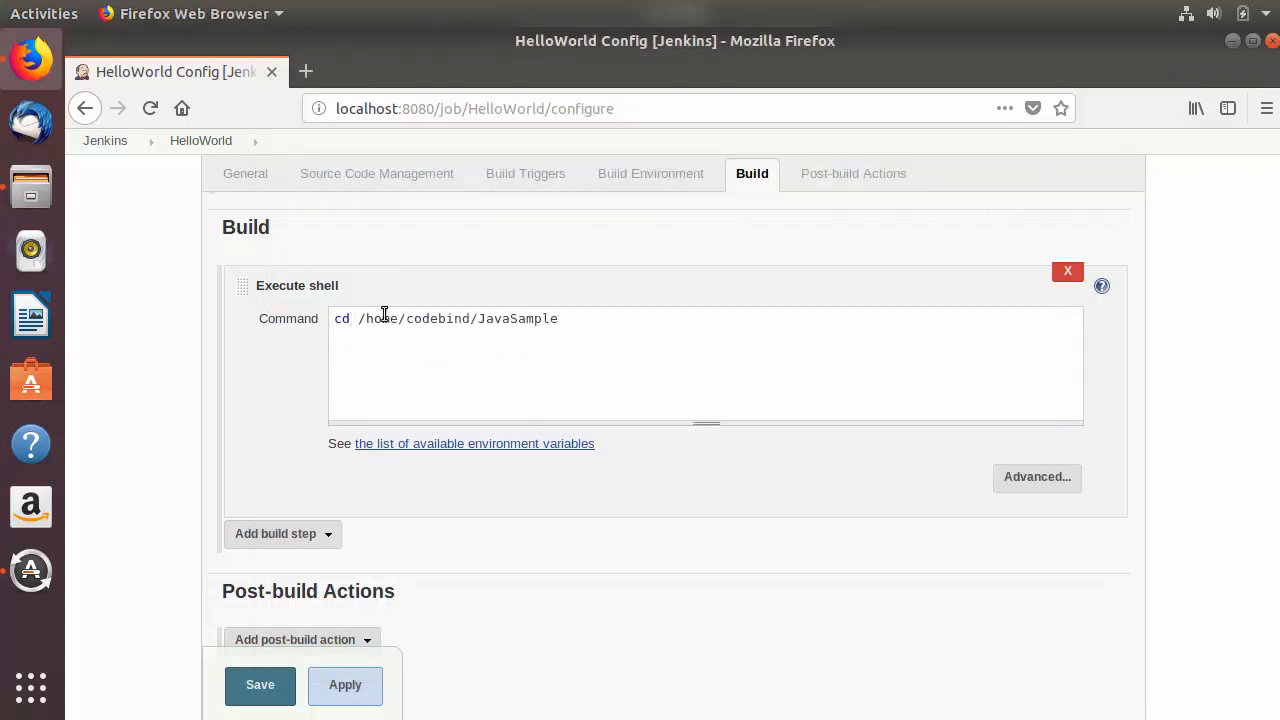
pyautogui.doubleClick(520, 318)
pyautogui.click(593, 320)
pyautogui.write('javac HelloWorld.java')
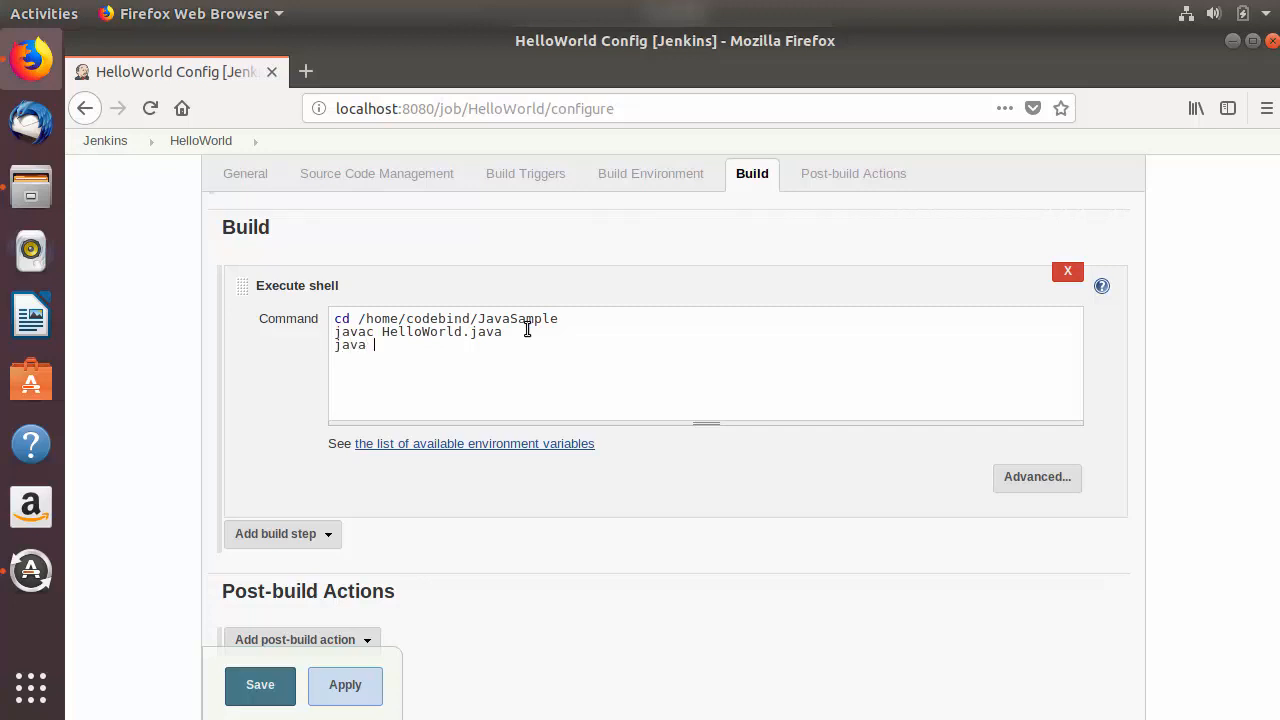
pyautogui.doubleClick(426, 332)
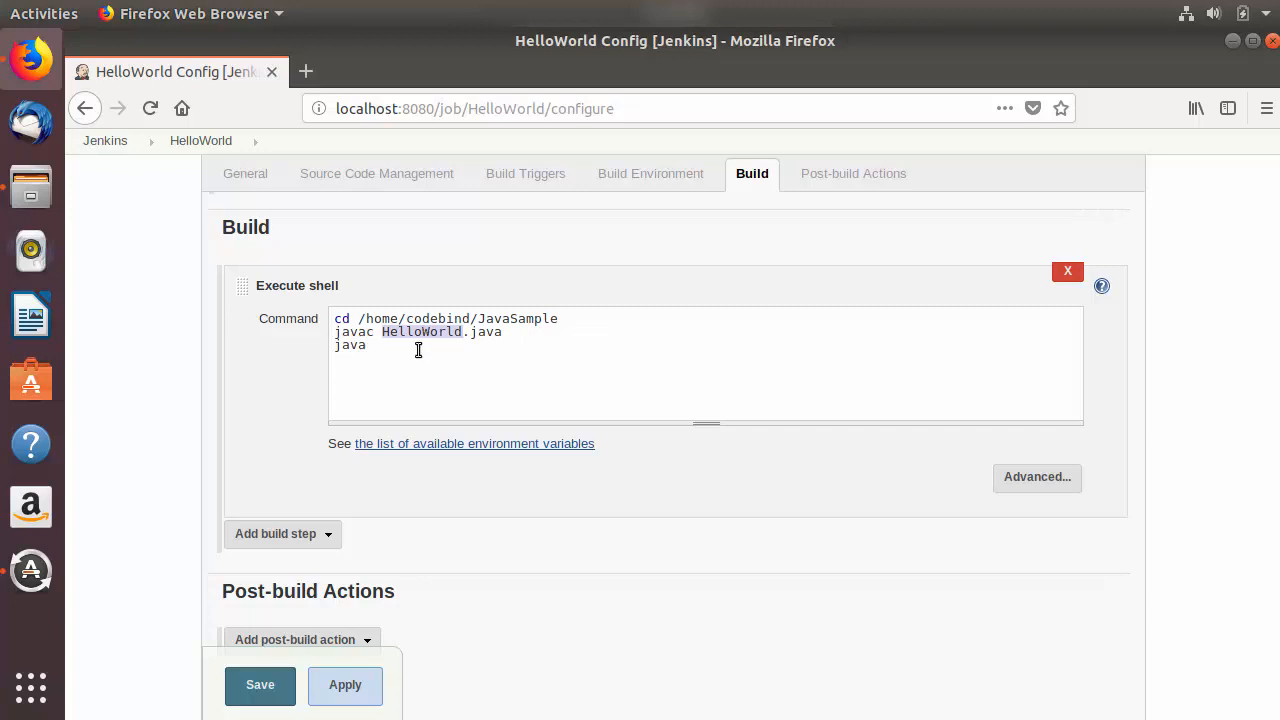
pyautogui.middleClick(418, 349)
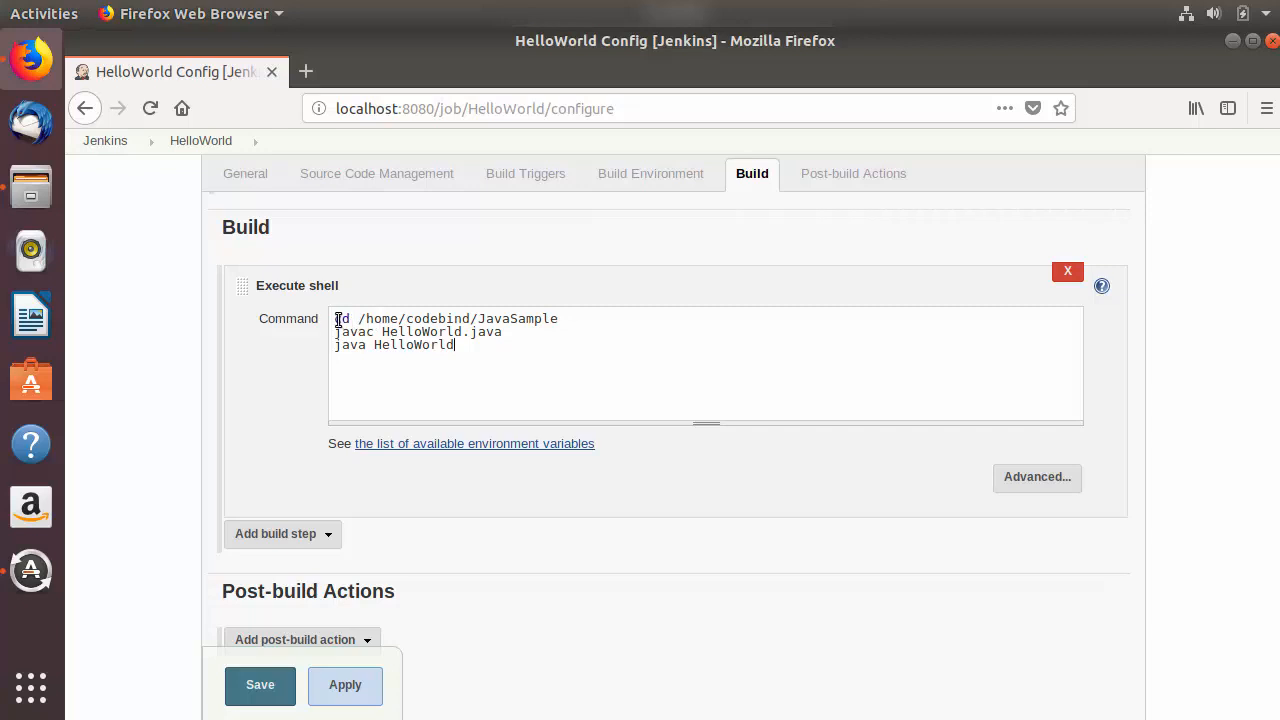
# Step: Check the folder, compile and run lines of the shell command, and save the HelloWorld job configuration
pyautogui.doubleClick(523, 319)
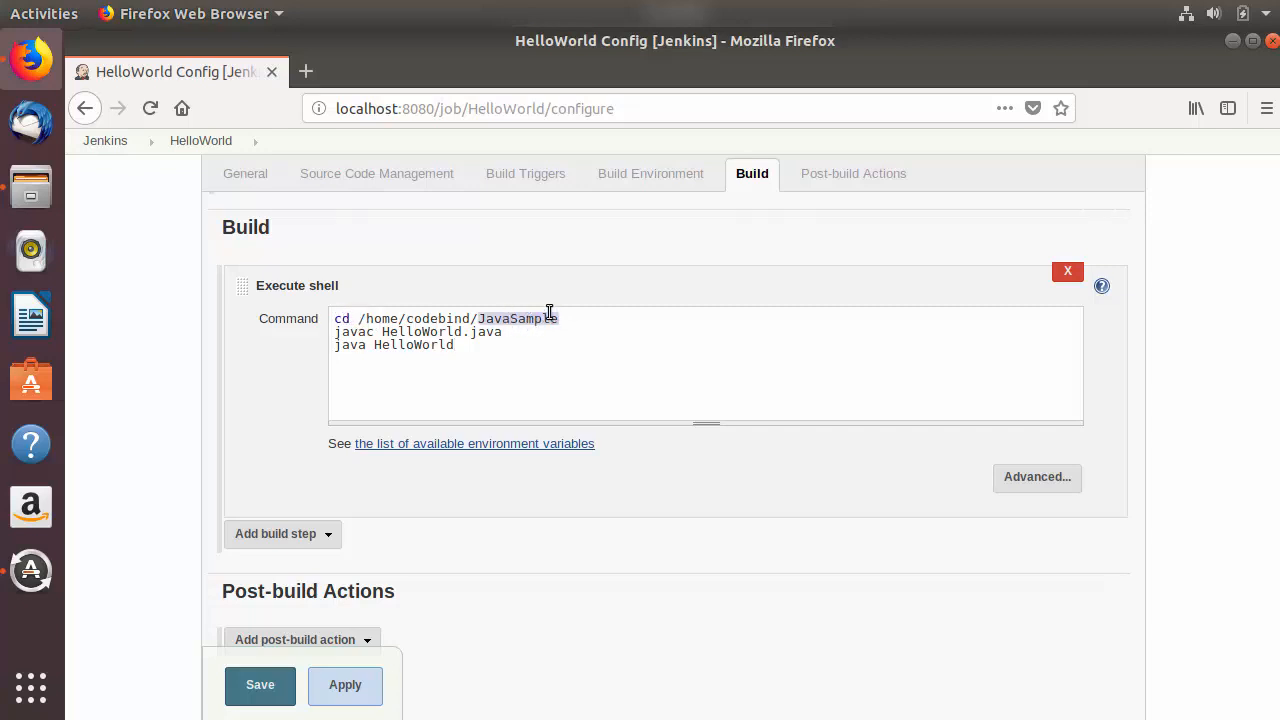
pyautogui.doubleClick(358, 334)
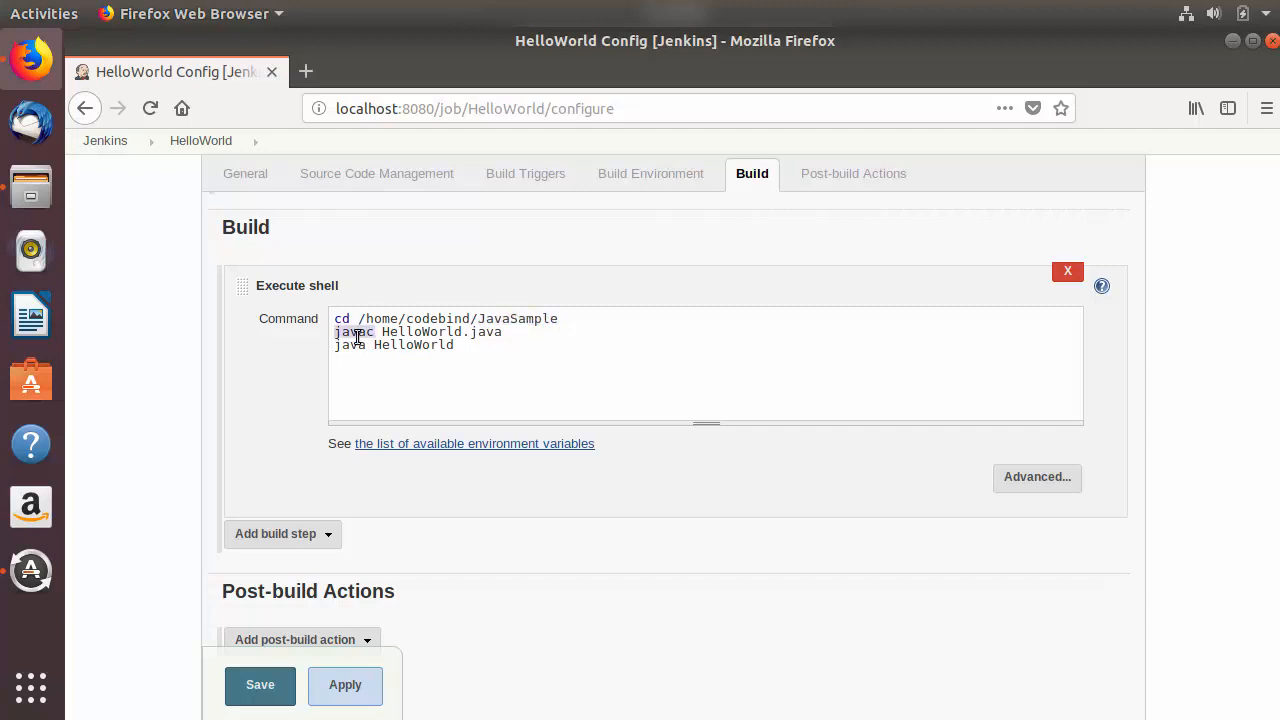
pyautogui.doubleClick(424, 334)
pyautogui.doubleClick(355, 345)
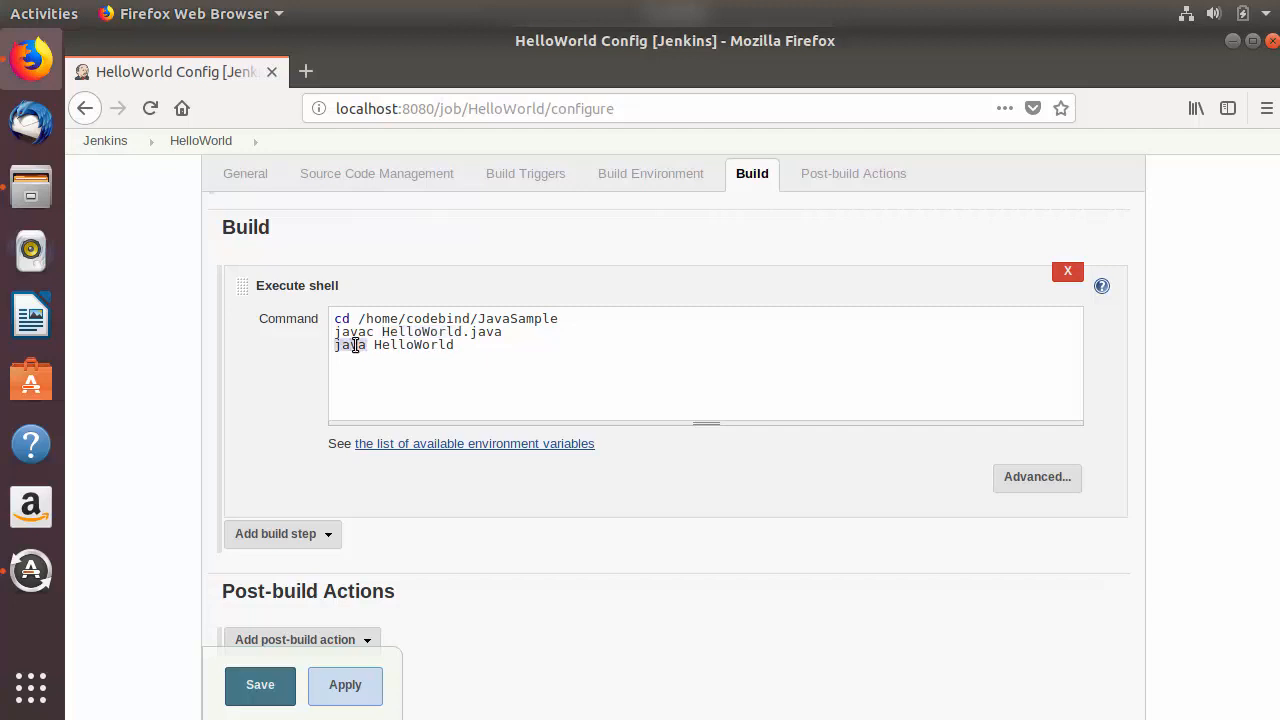
pyautogui.click(481, 348)
pyautogui.click(262, 689)
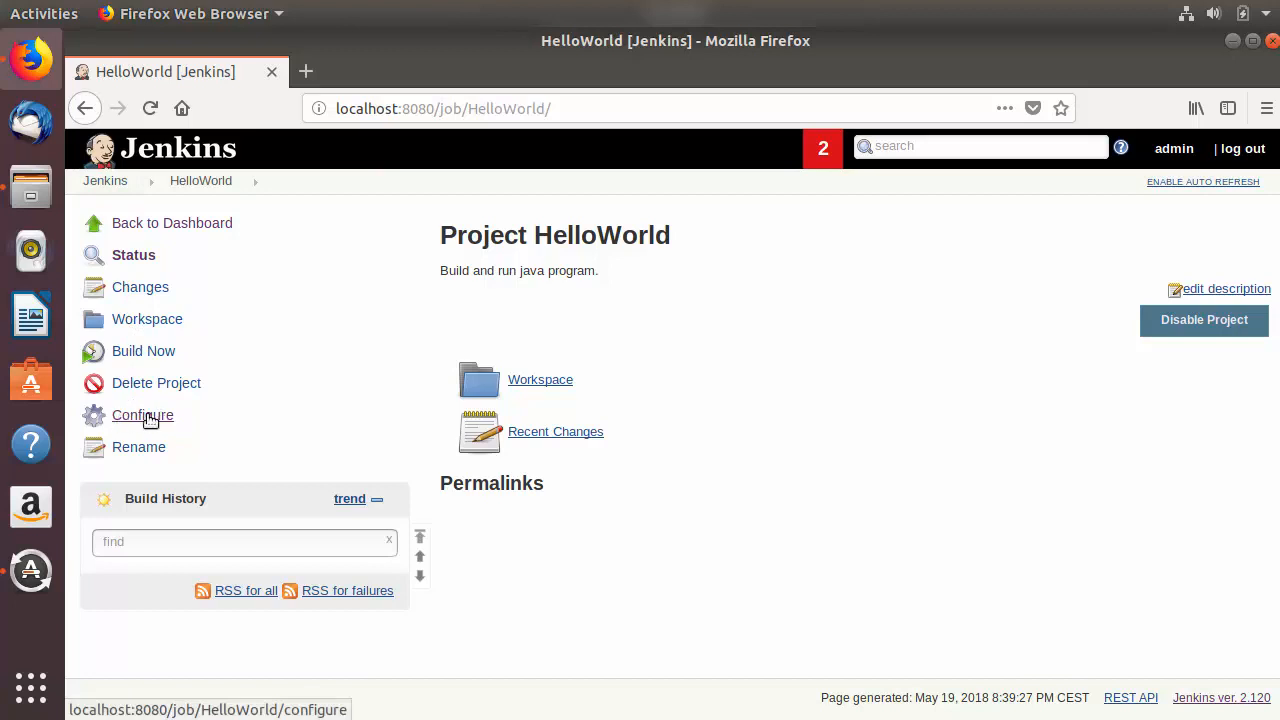
# Step: Reopen the HelloWorld configuration to review the saved build trigger and shell step, and return to the Jenkins dashboard
pyautogui.click(142, 415)
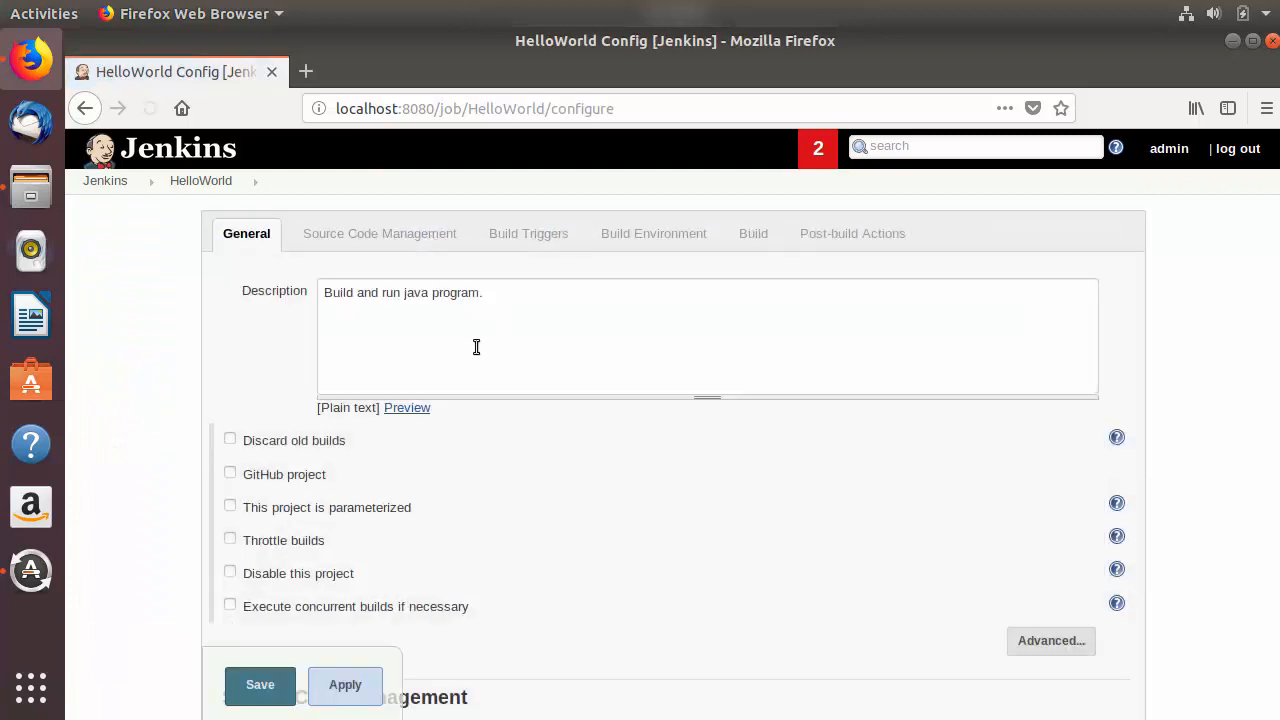
pyautogui.scroll(-3, 440, 350)
pyautogui.scroll(-12, 442, 355)
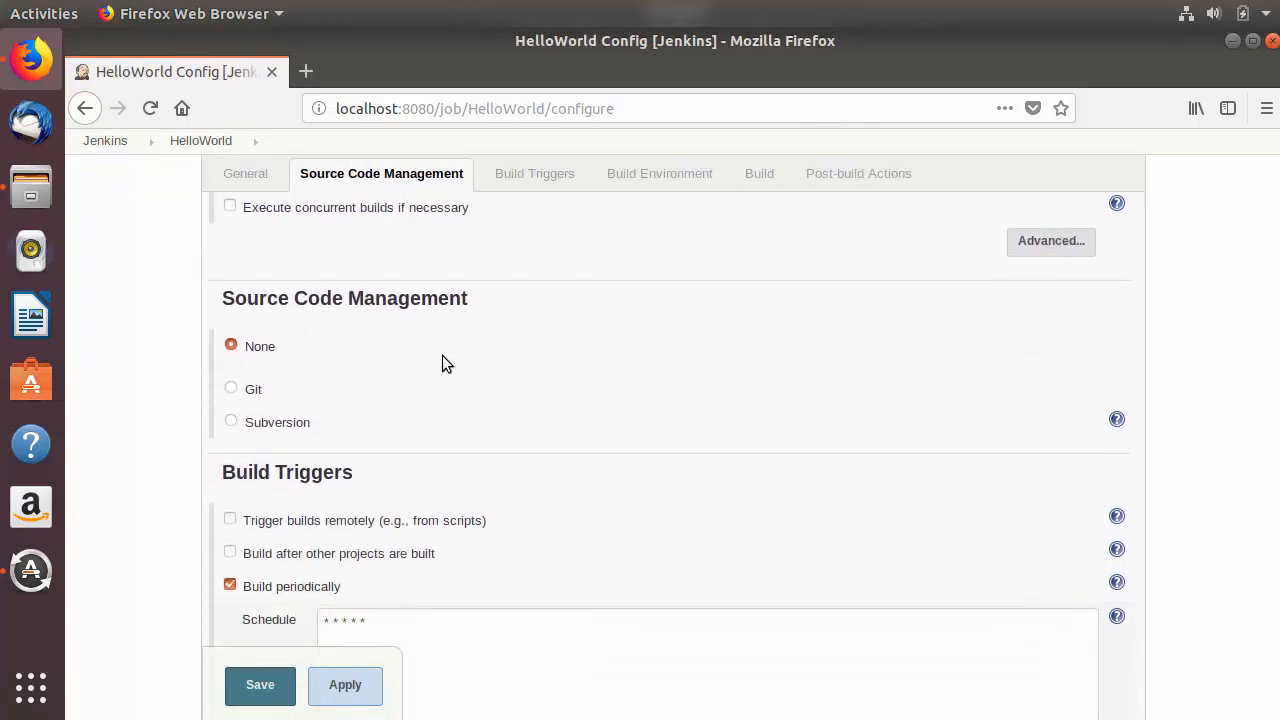
pyautogui.click(112, 144)
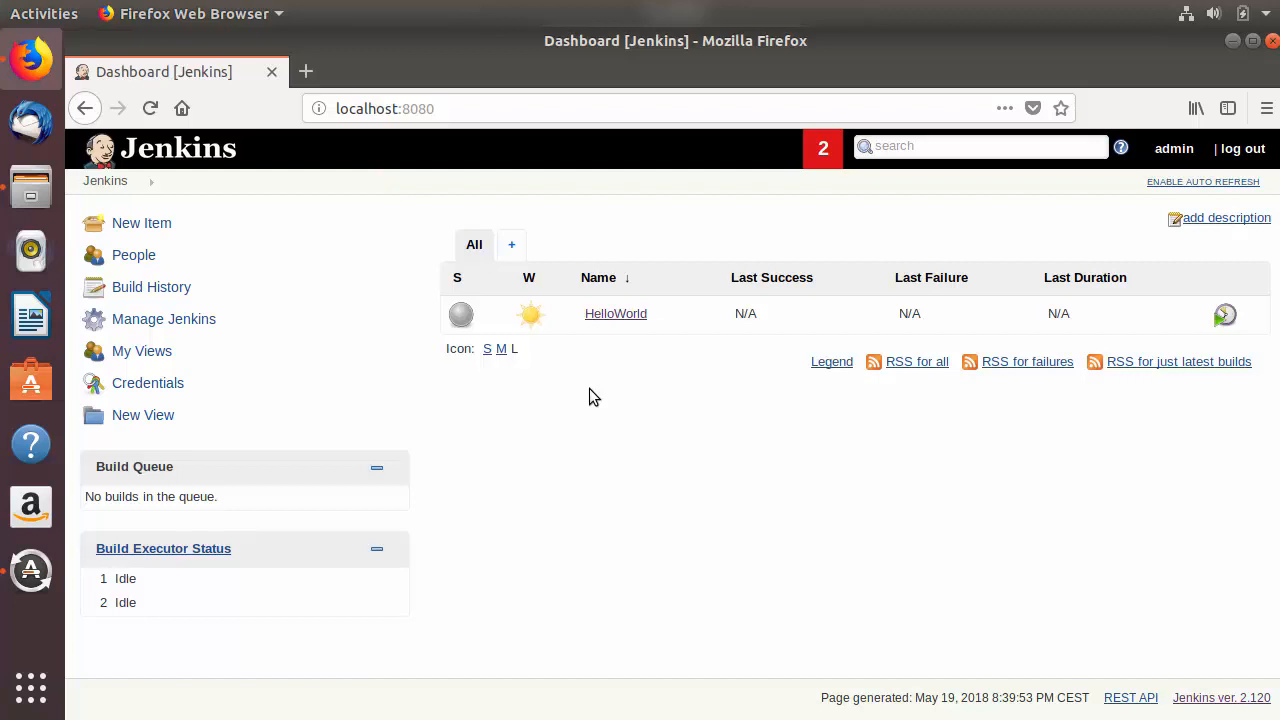
# Step: Examine the console output of HelloWorld build #1, including its javac HelloWorld.java line, and return to the project page
pyautogui.click(609, 316)
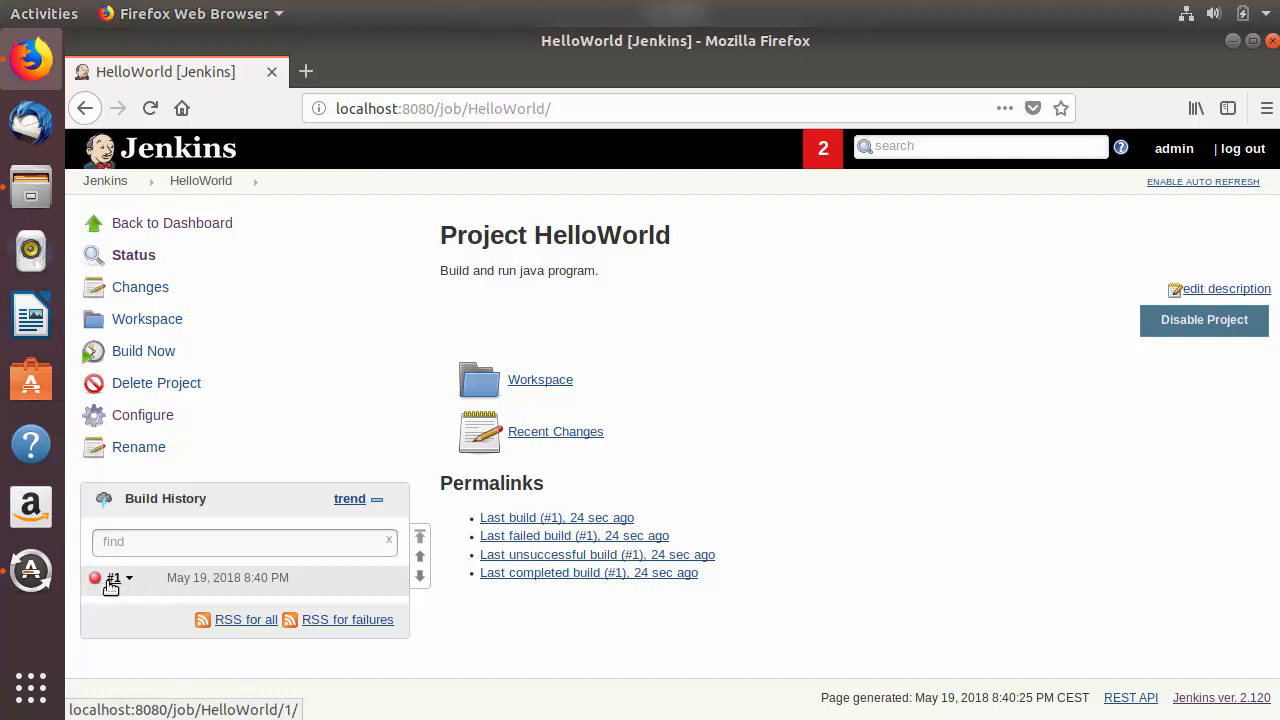
pyautogui.click(114, 580)
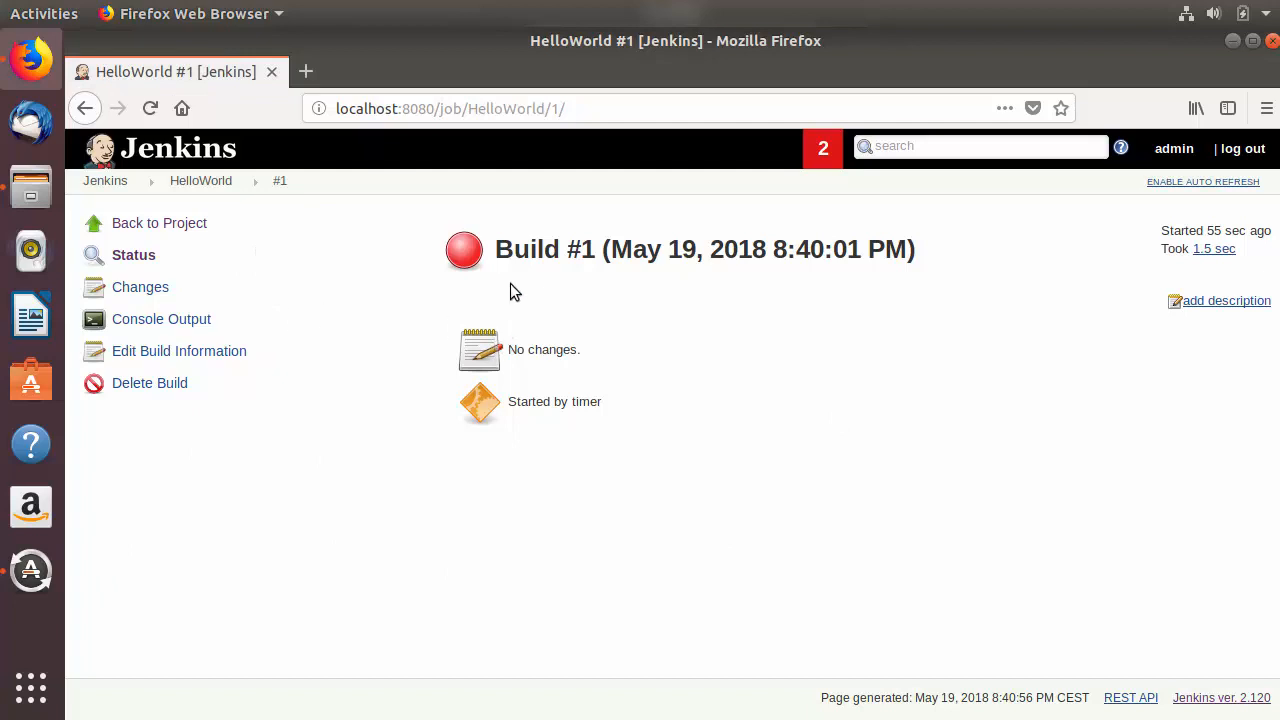
pyautogui.moveTo(477, 258)
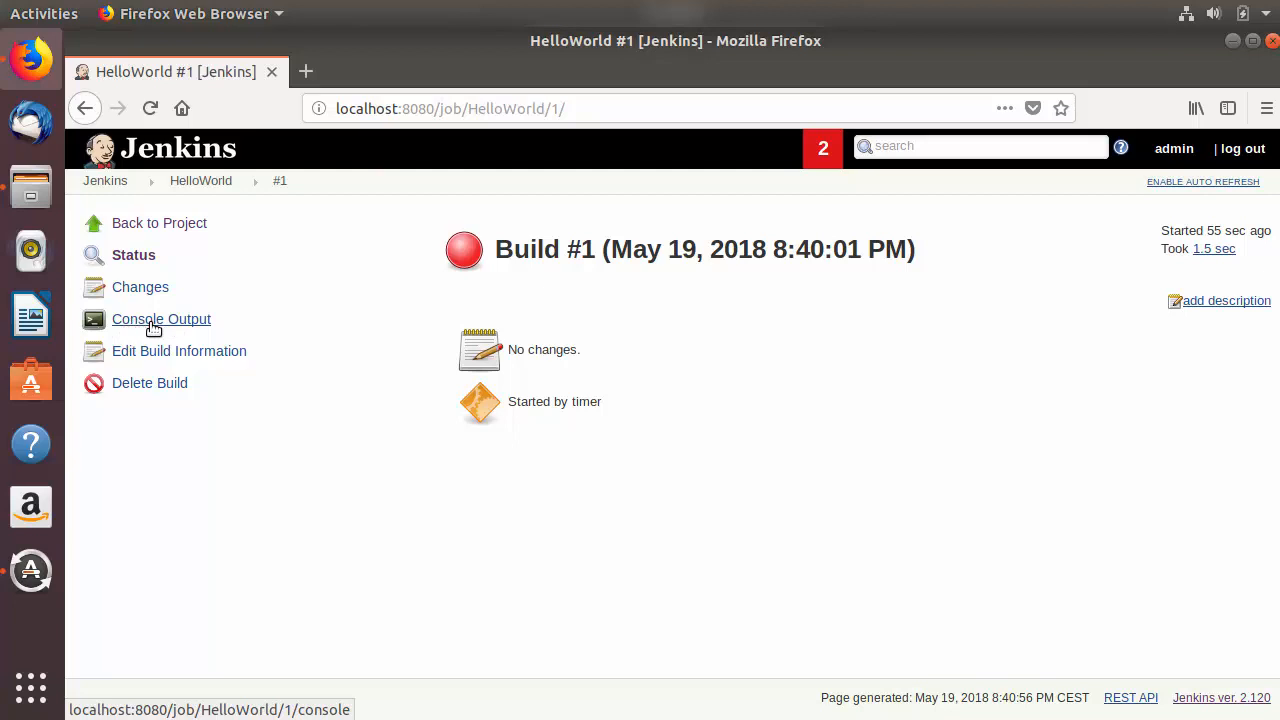
pyautogui.click(148, 320)
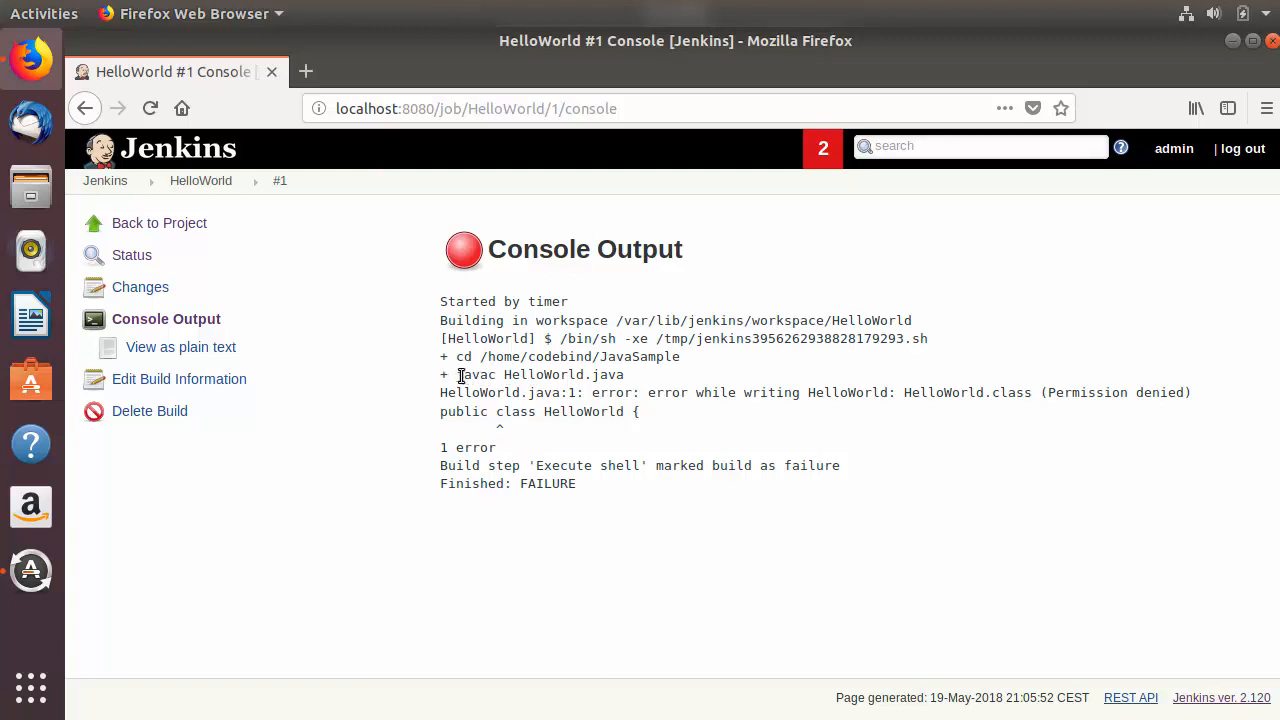
pyautogui.moveTo(458, 375); pyautogui.dragTo(660, 380)
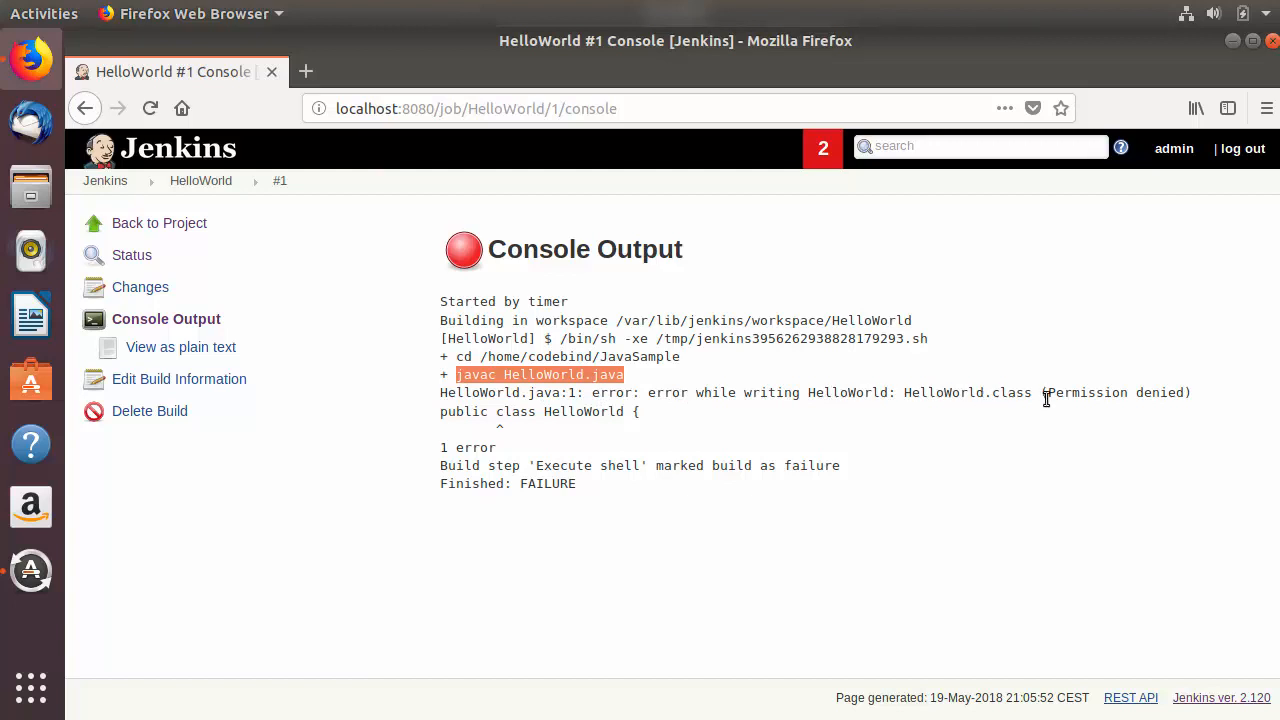
pyautogui.click(960, 426)
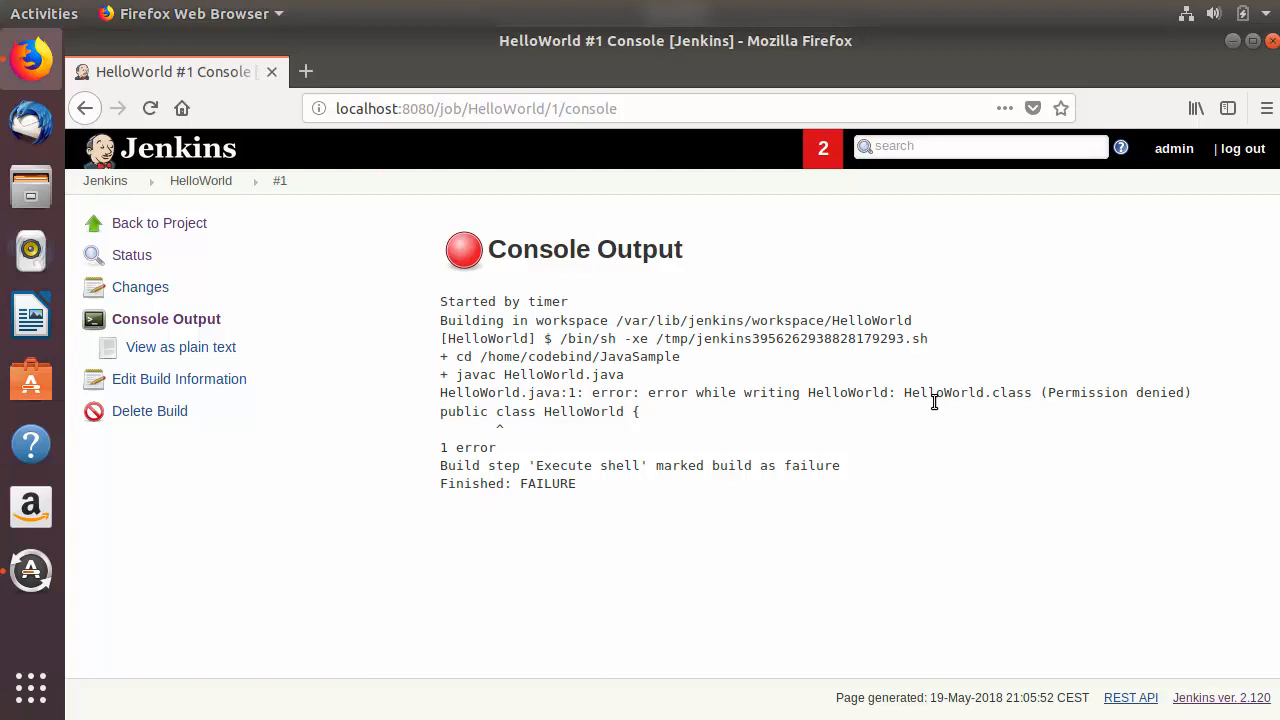
pyautogui.click(185, 183)
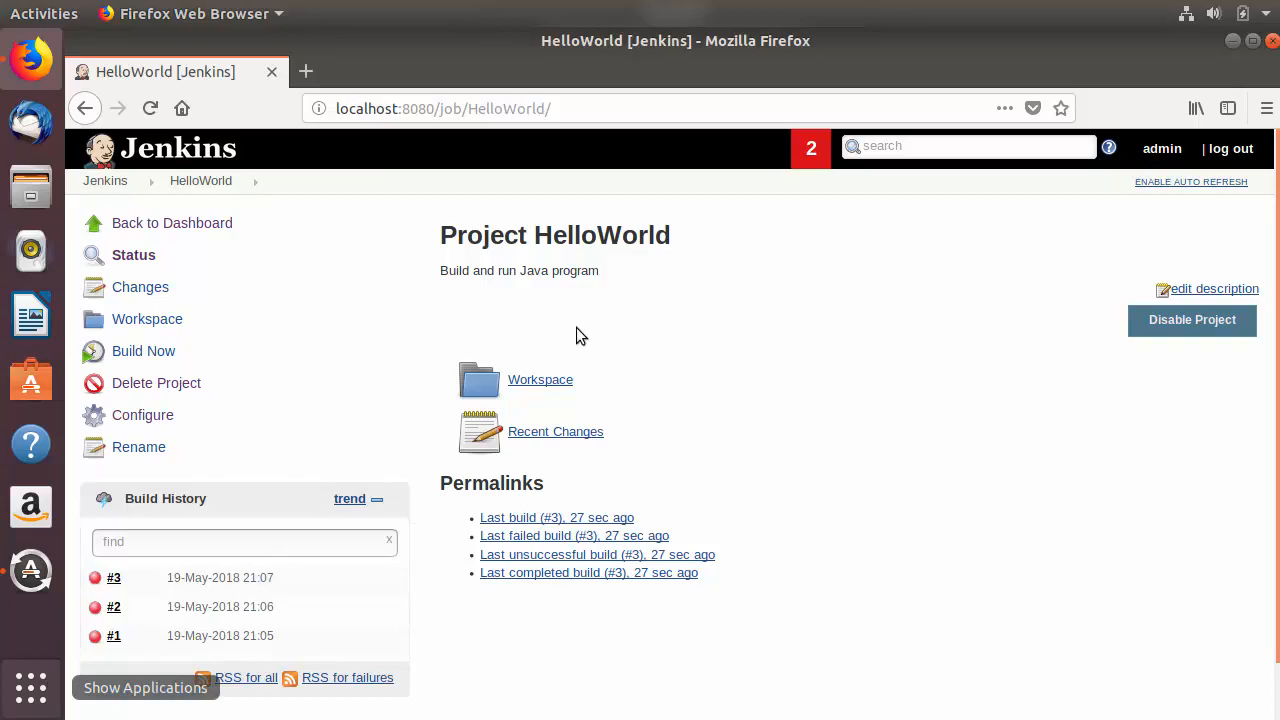
# Step: Find and open Terminal from the applications overview, and move its window so the Jenkins build history stays visible
pyautogui.press('super+a')
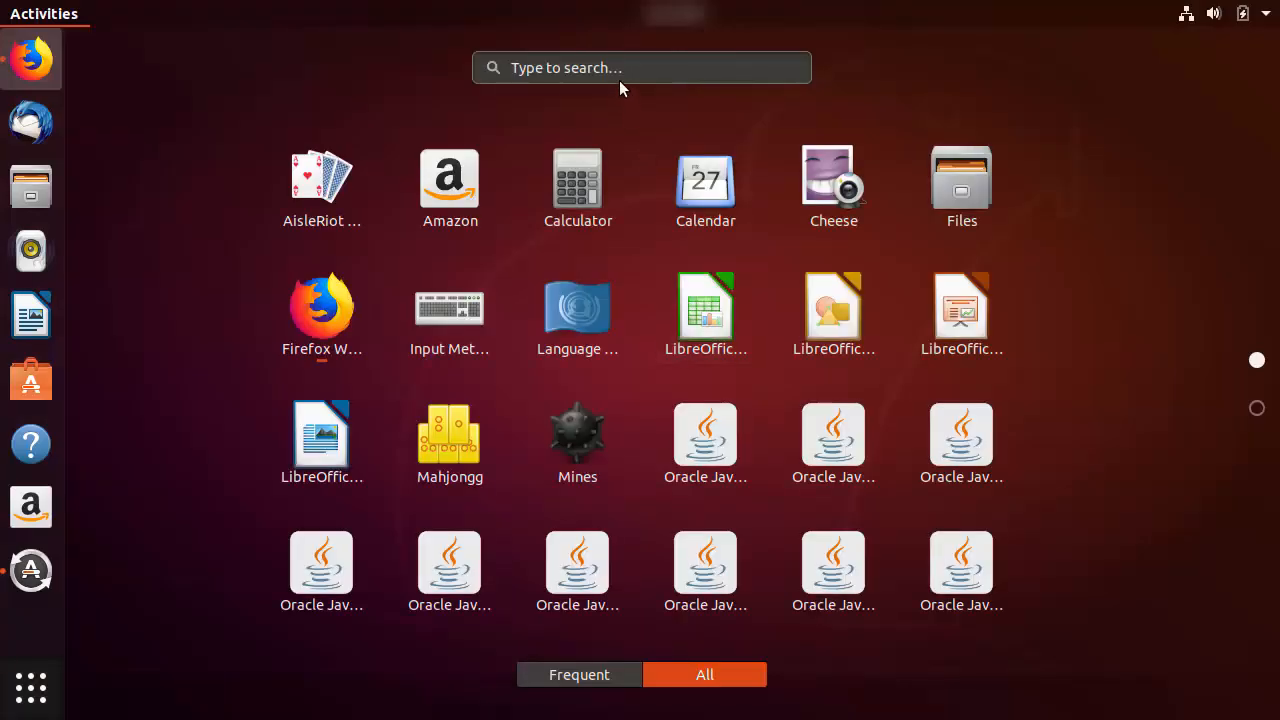
pyautogui.click(619, 72)
pyautogui.write('te')
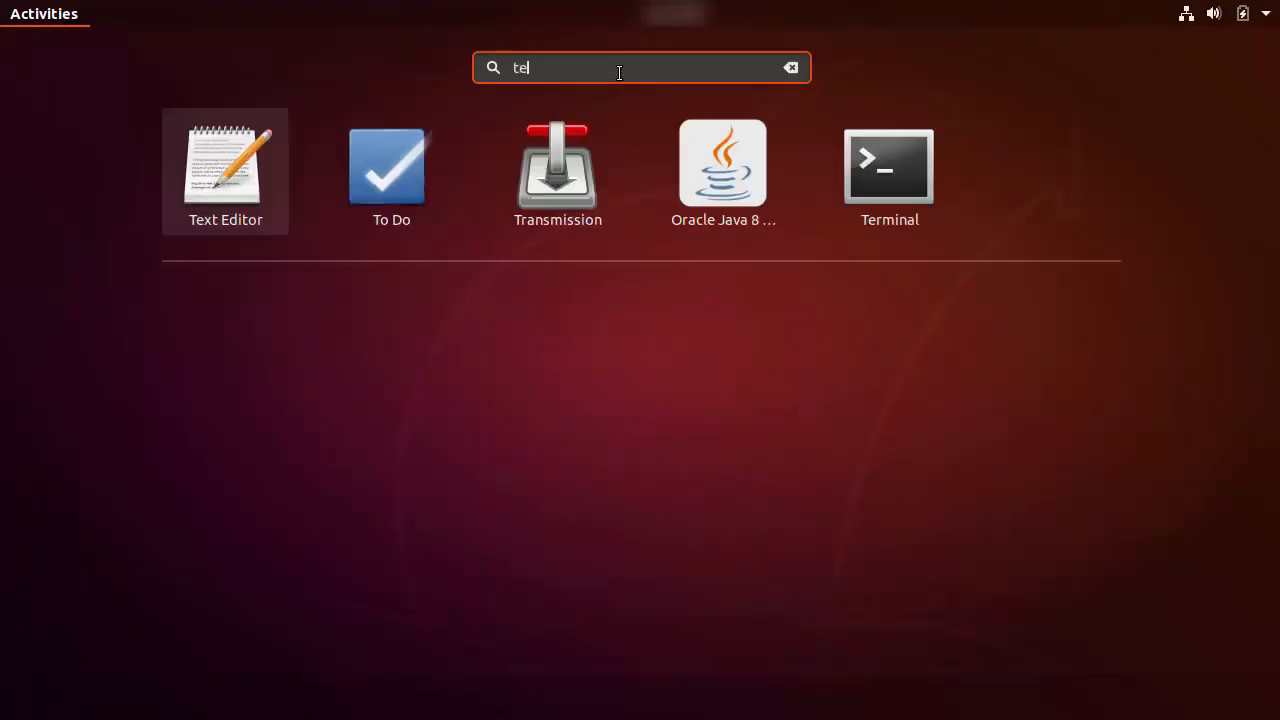
pyautogui.press('Return')
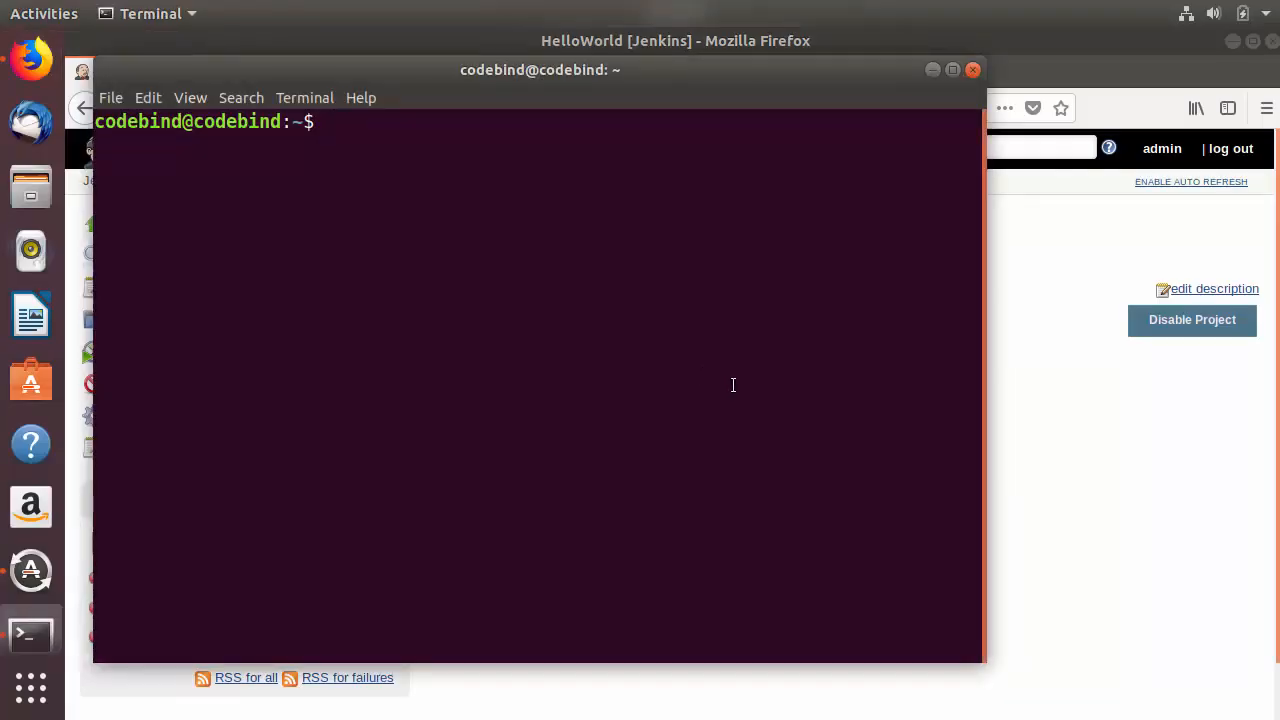
pyautogui.moveTo(605, 75); pyautogui.dragTo(749, 132)
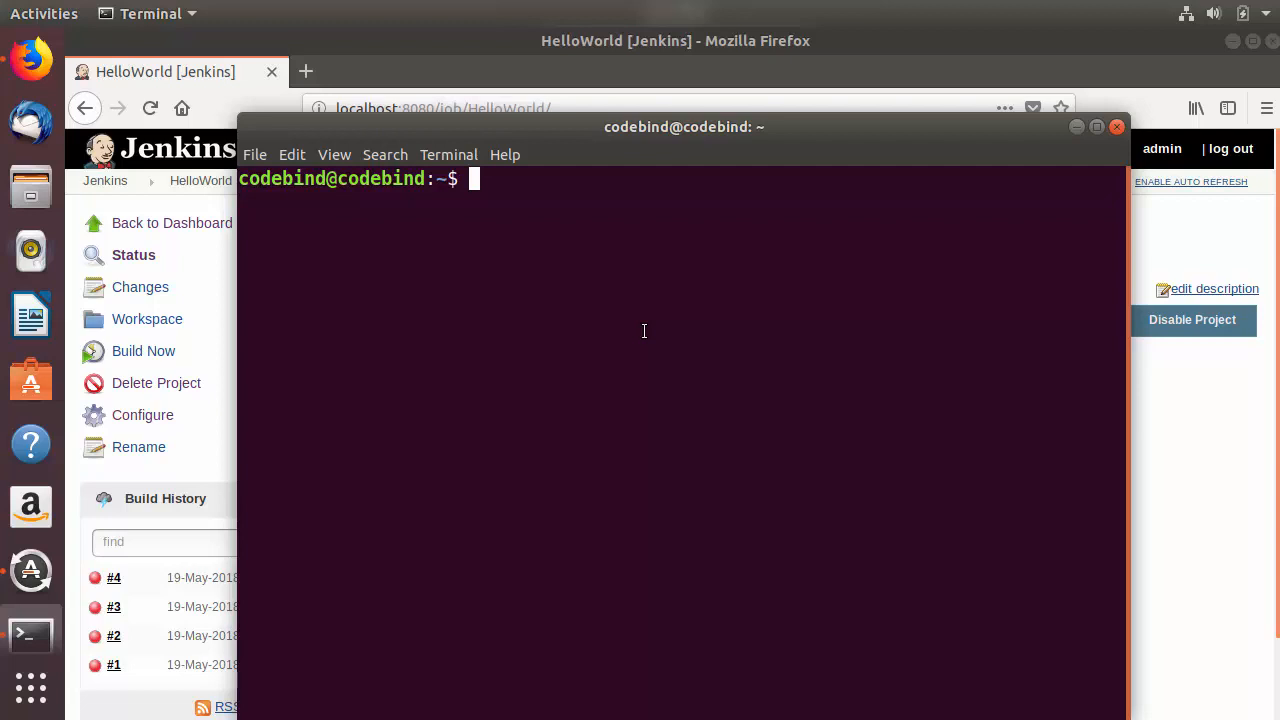
# Step: Open the sudoers file for editing with sudo gedit /etc/sudoers, authenticating with the account password
pyautogui.write('suo')
pyautogui.press('BackSpace')
pyautogui.write('do /etc/sudoers')
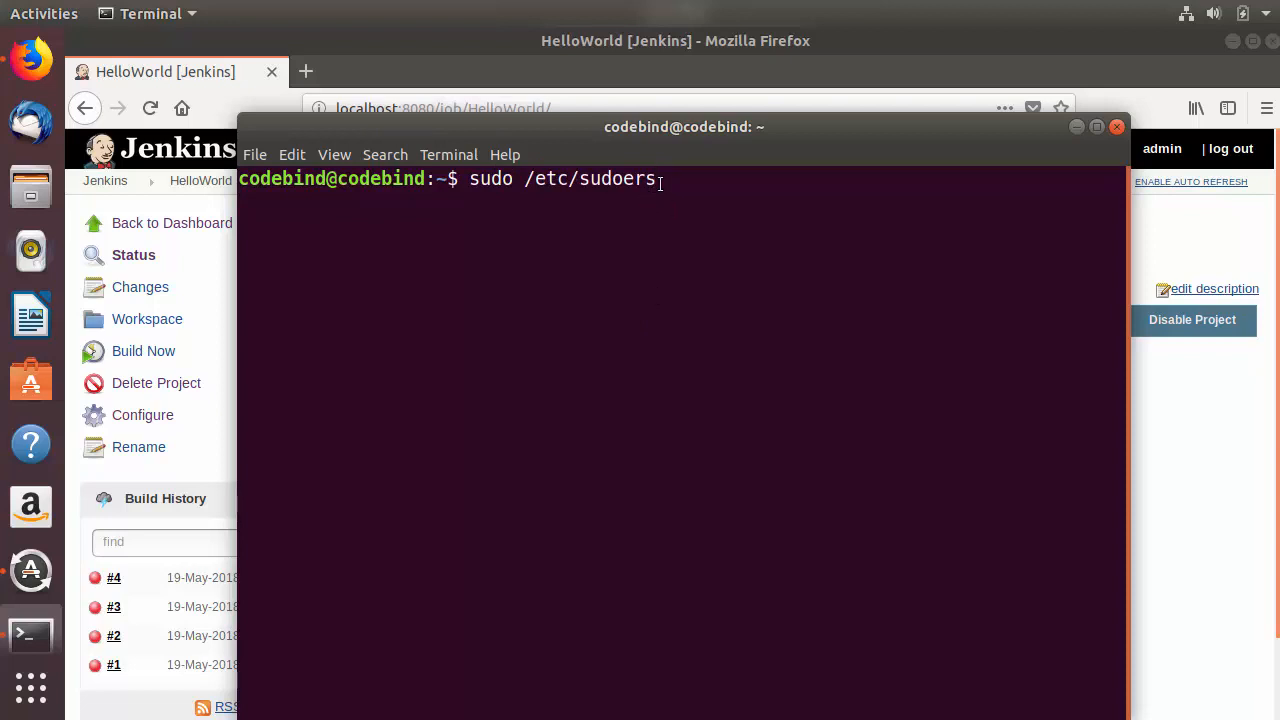
pyautogui.moveTo(661, 184); pyautogui.dragTo(474, 184)
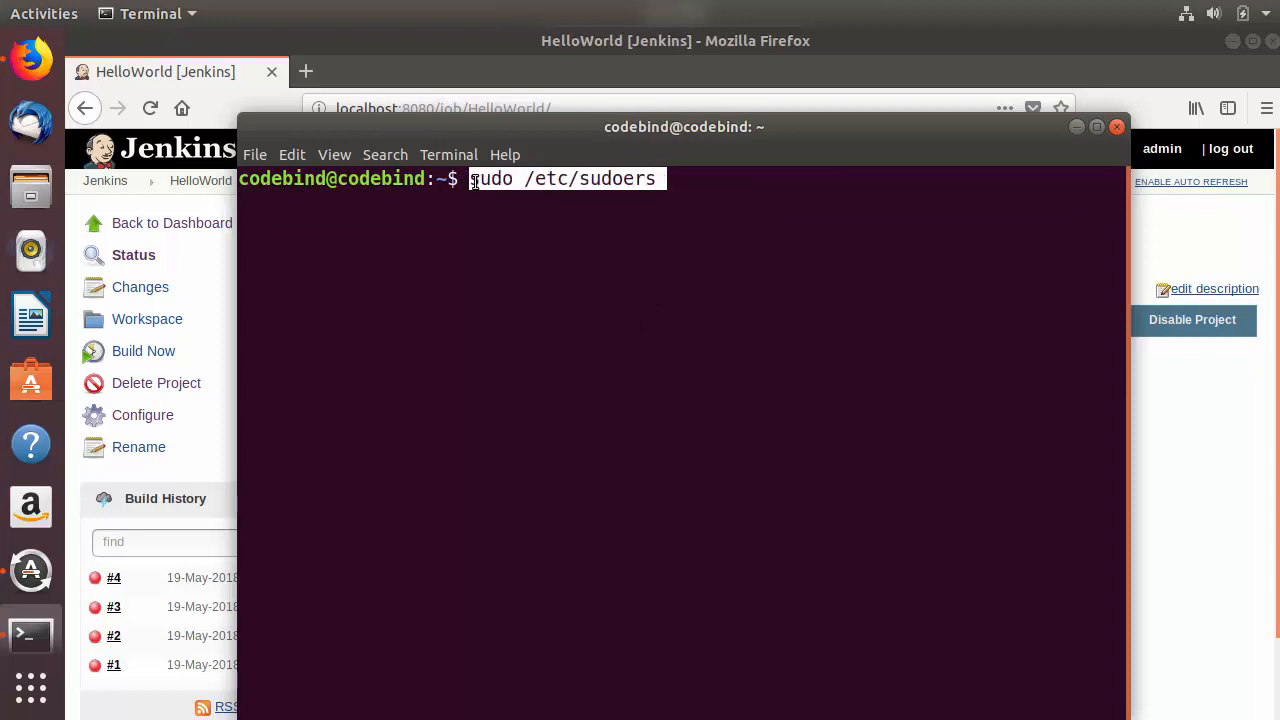
pyautogui.click(684, 210)
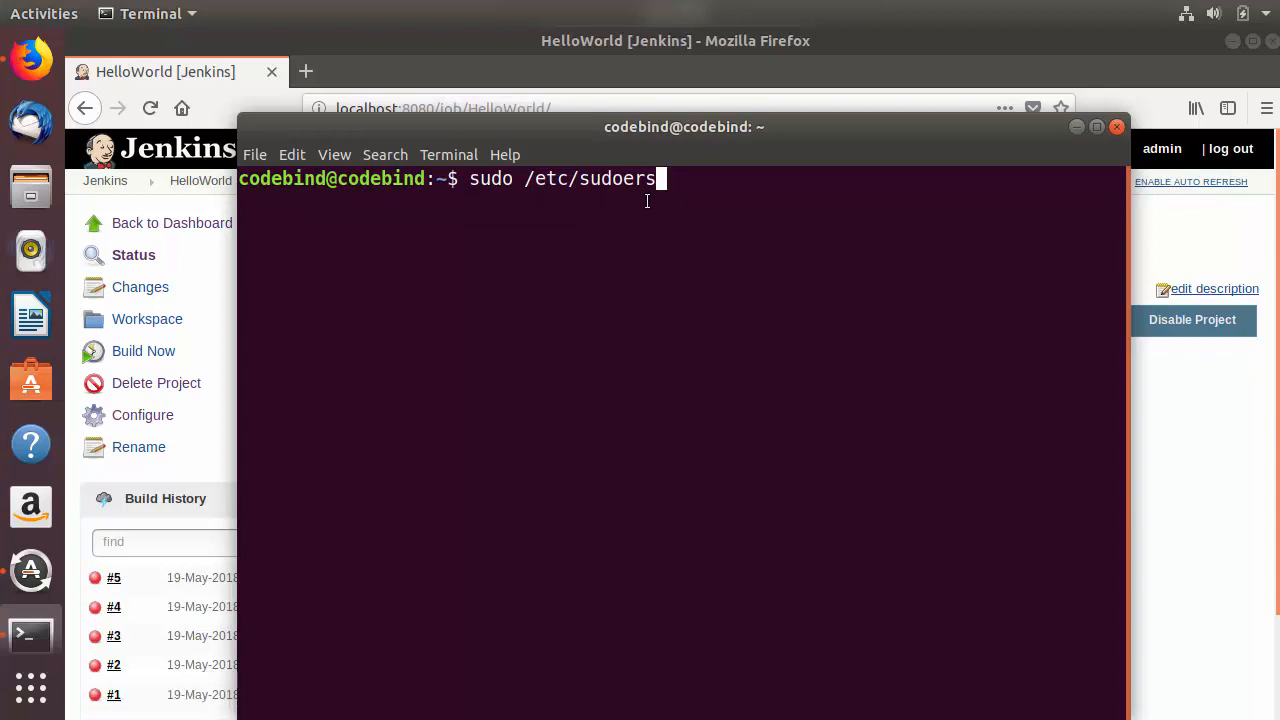
pyautogui.press('Left')
pyautogui.press('Left')
pyautogui.press('Left')
pyautogui.press('Left')
pyautogui.press('Left')
pyautogui.press('Left')
pyautogui.press('Left')
pyautogui.press('Left')
pyautogui.press('Left')
pyautogui.press('Left')
pyautogui.press('Left')
pyautogui.press('Left')
pyautogui.press('Left')
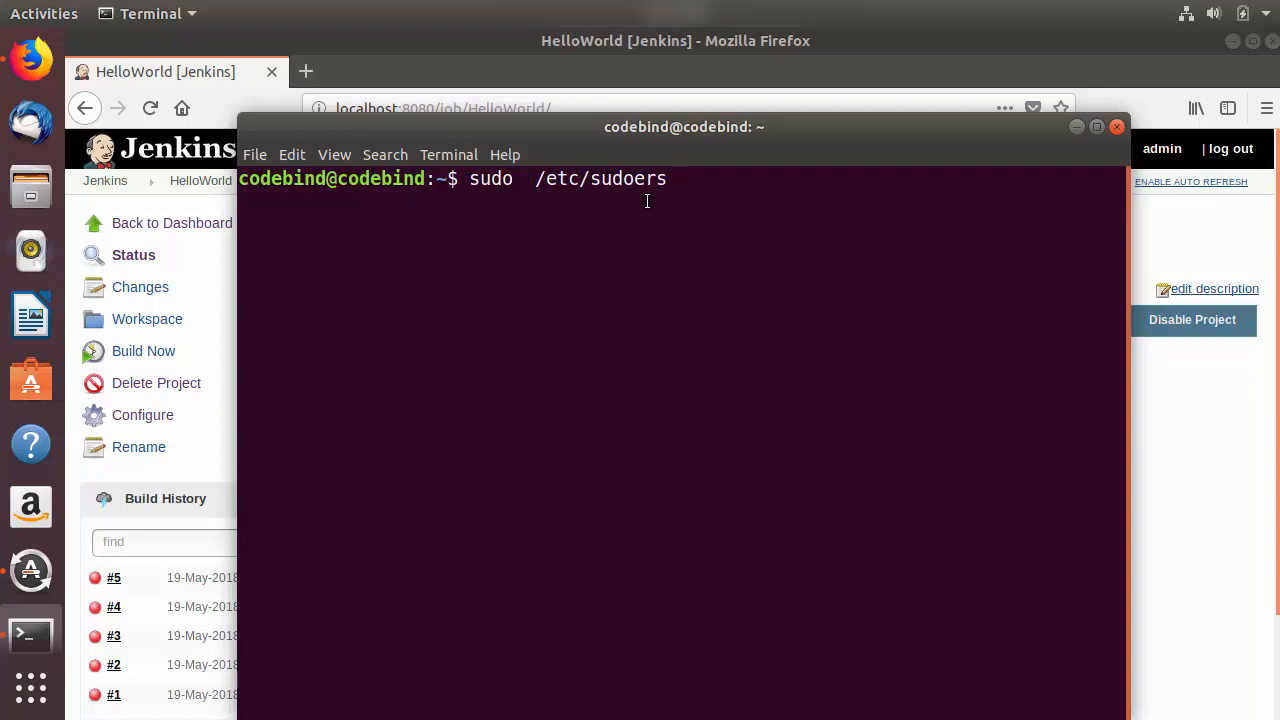
pyautogui.write('ge')
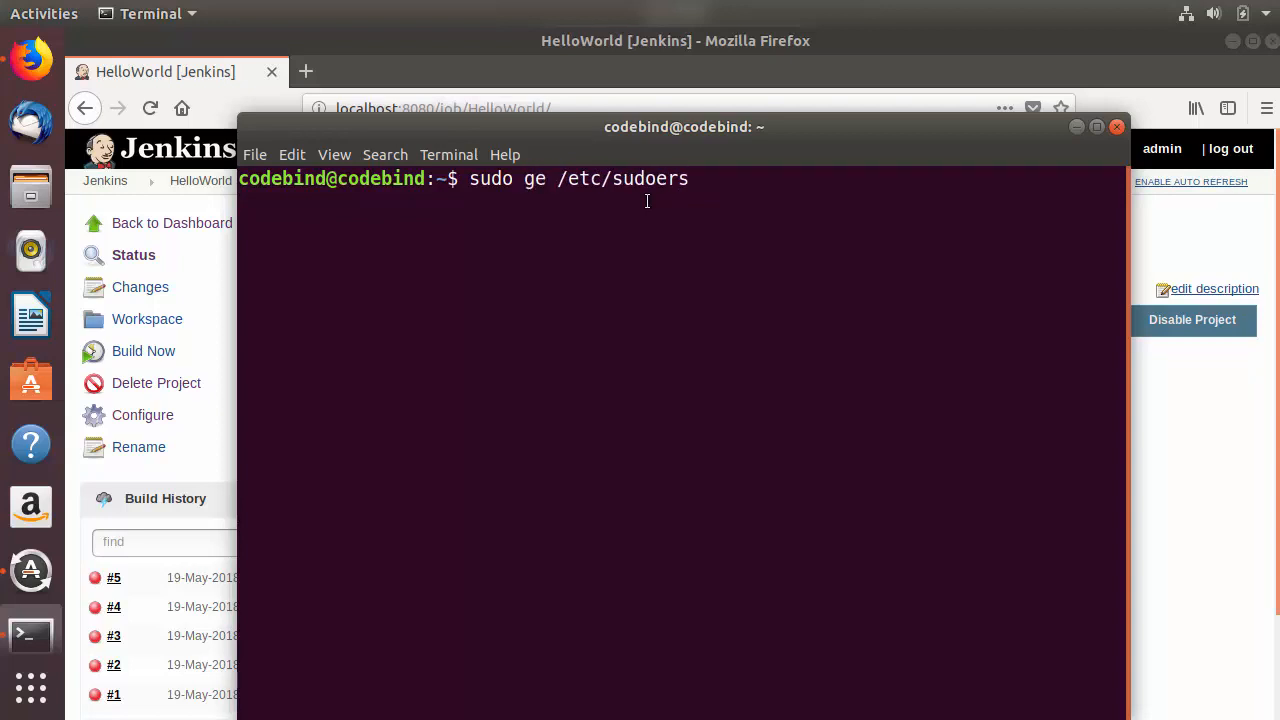
pyautogui.write('dit')
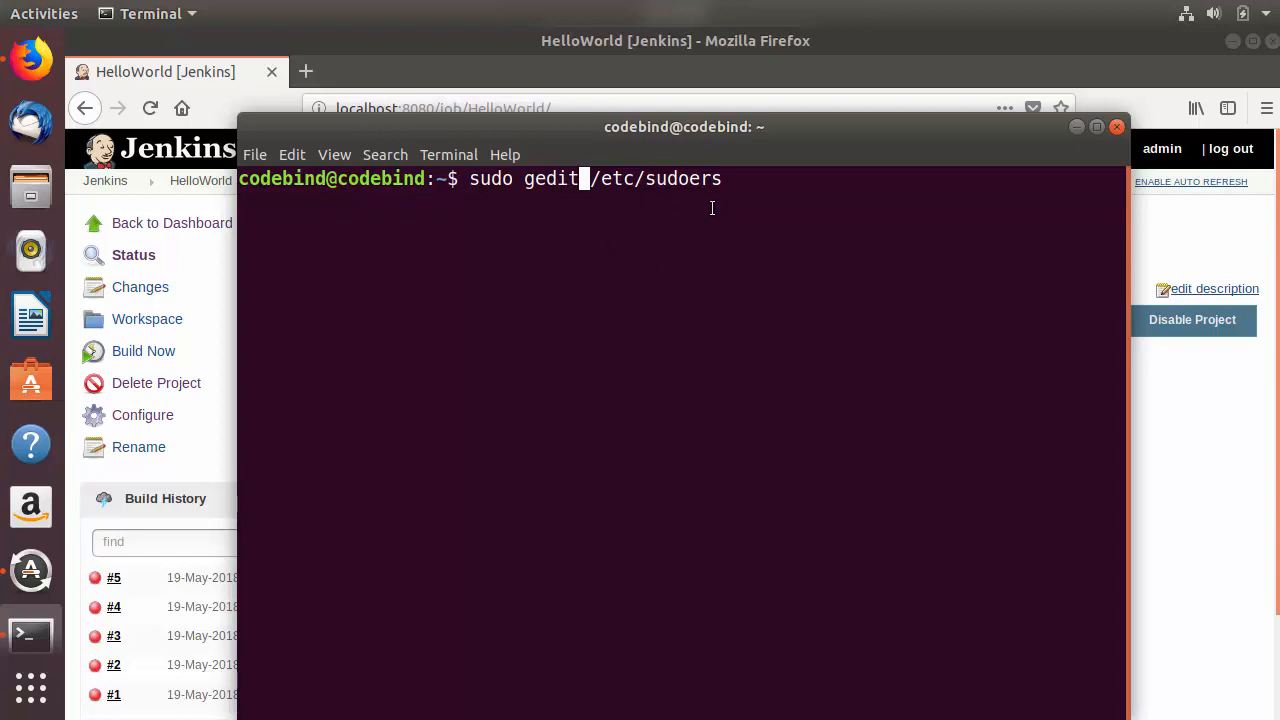
pyautogui.press('Return')
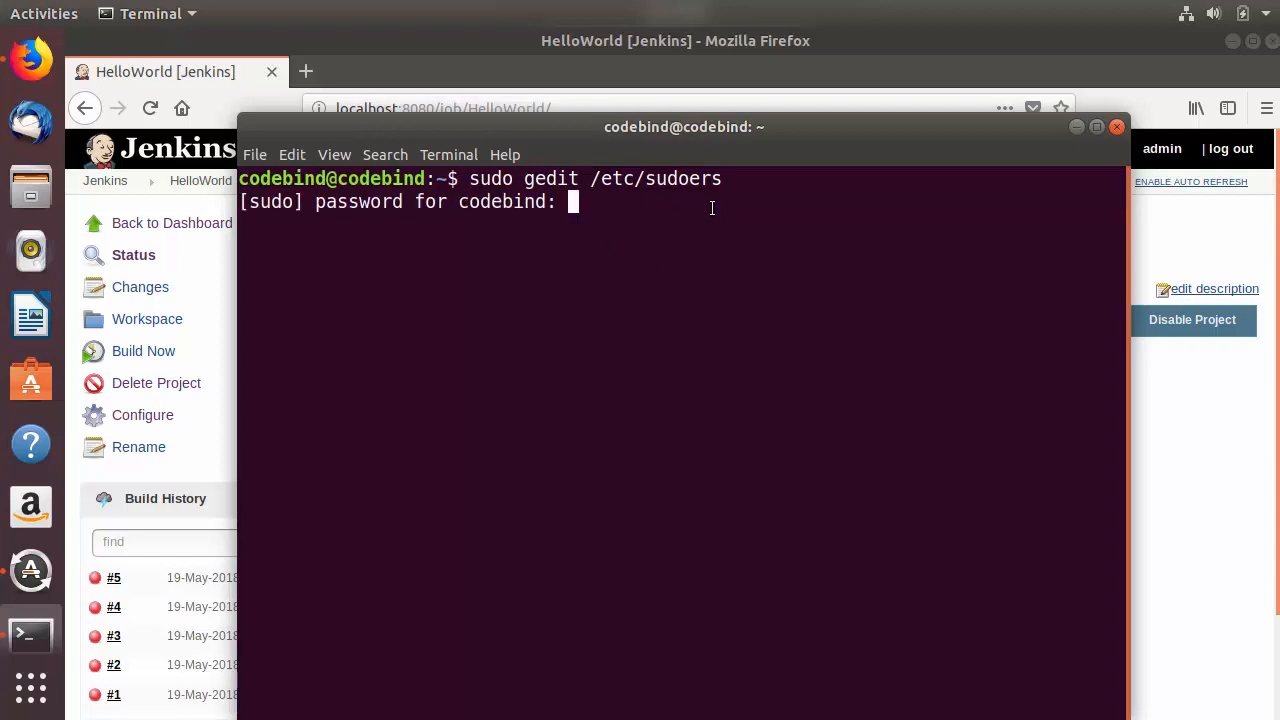
pyautogui.press('Return')
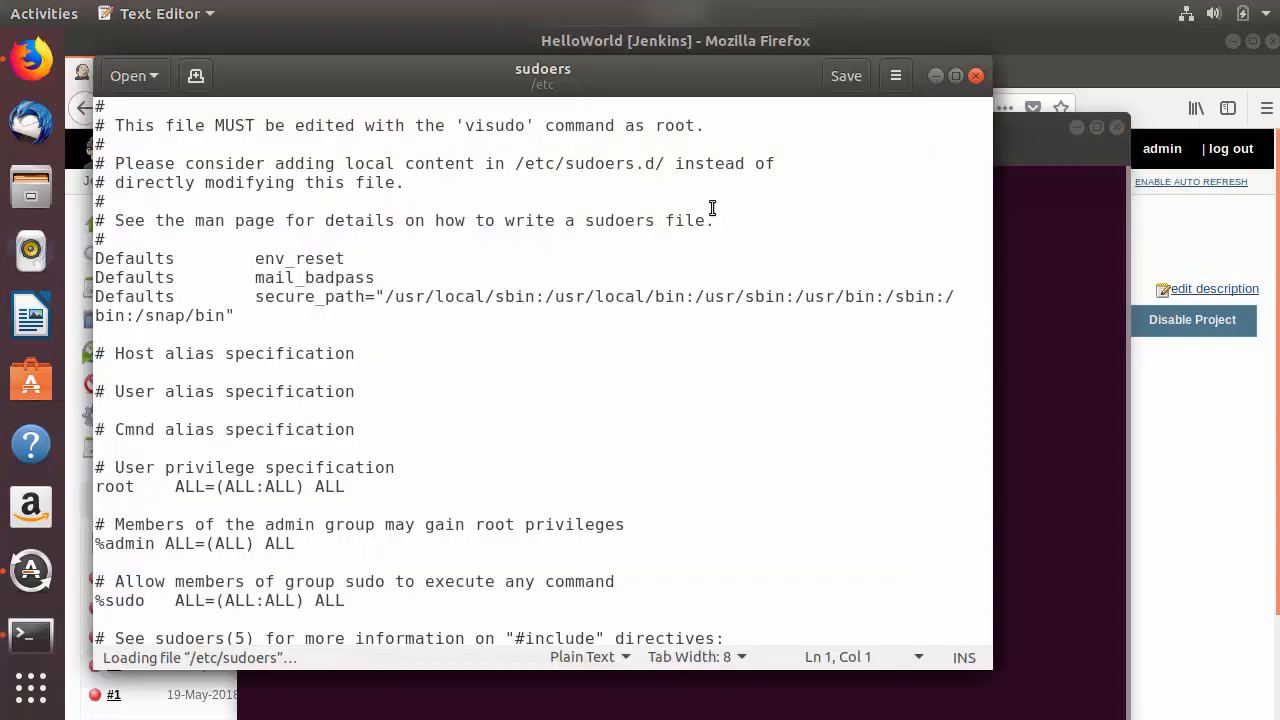
# Step: Add the line "jenkins ALL=(ALL) NOPASSWD: ALL" at the end of the sudoers file, below the #includedir line
pyautogui.click(651, 343)
pyautogui.scroll(-1, 651, 343)
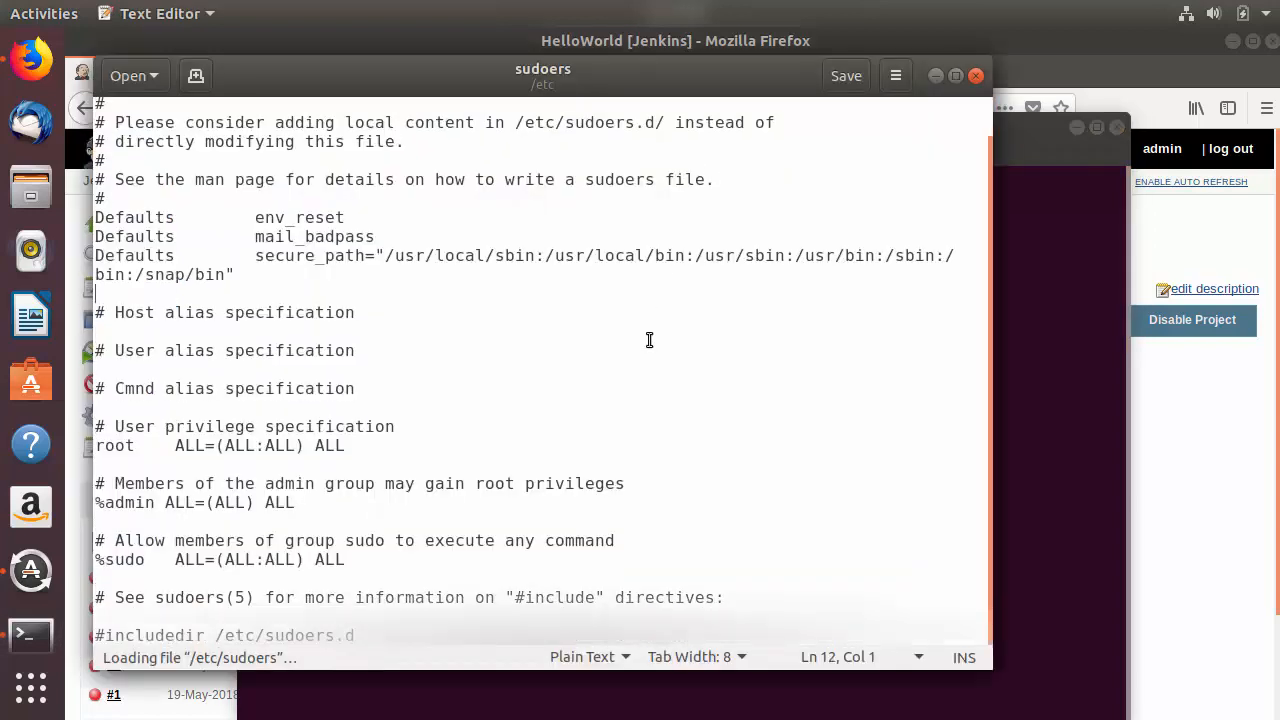
pyautogui.click(529, 630)
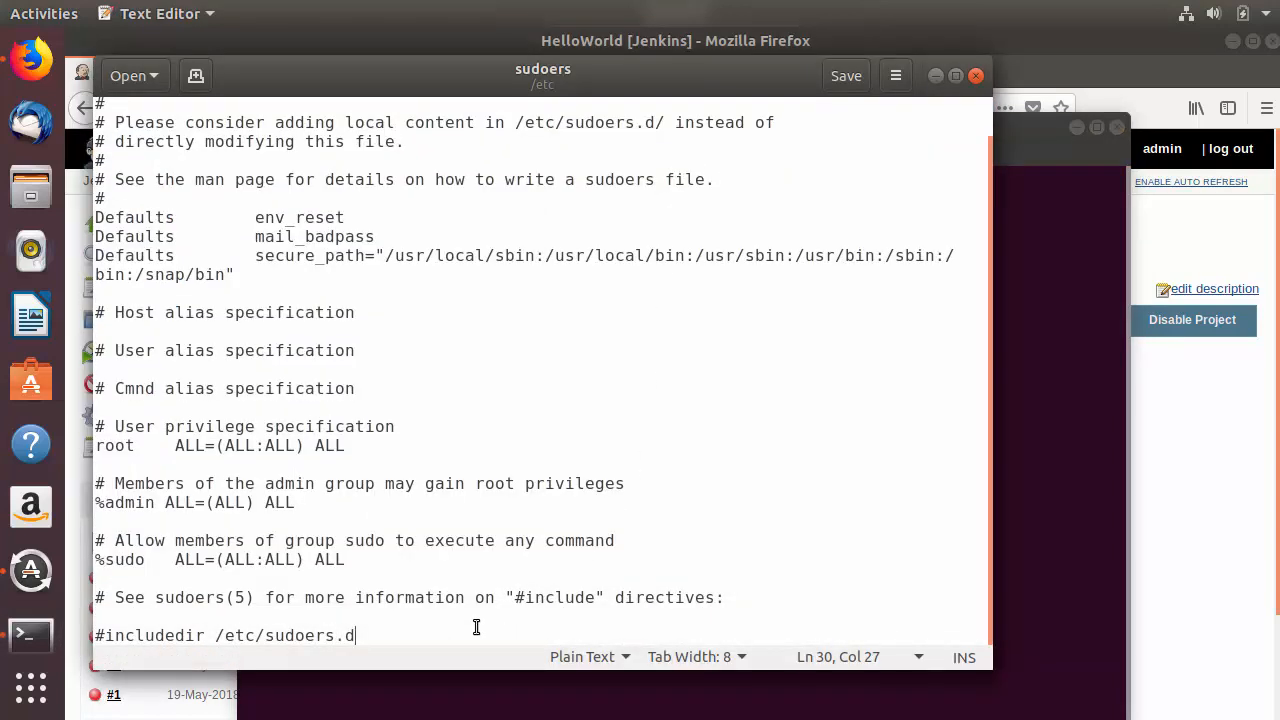
pyautogui.press('Return')
pyautogui.press('Return')
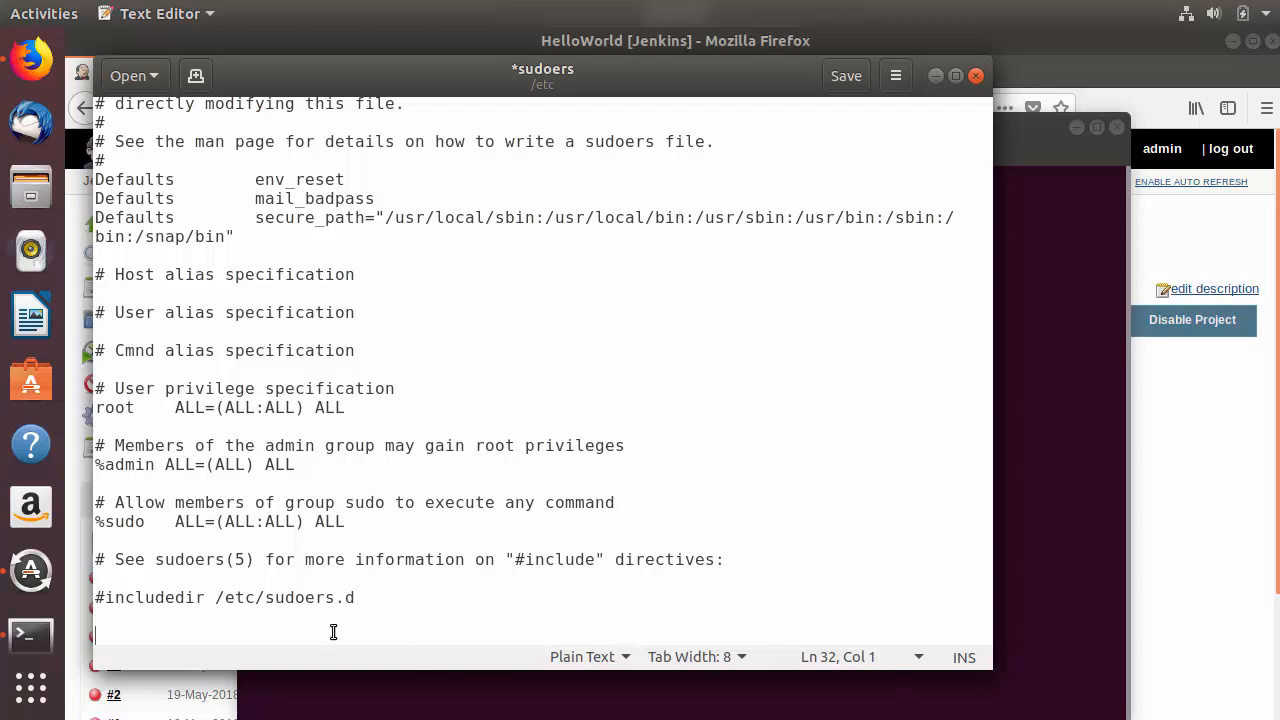
pyautogui.write('jenkins ALL=(ALL) NOPASSWD: ALL')
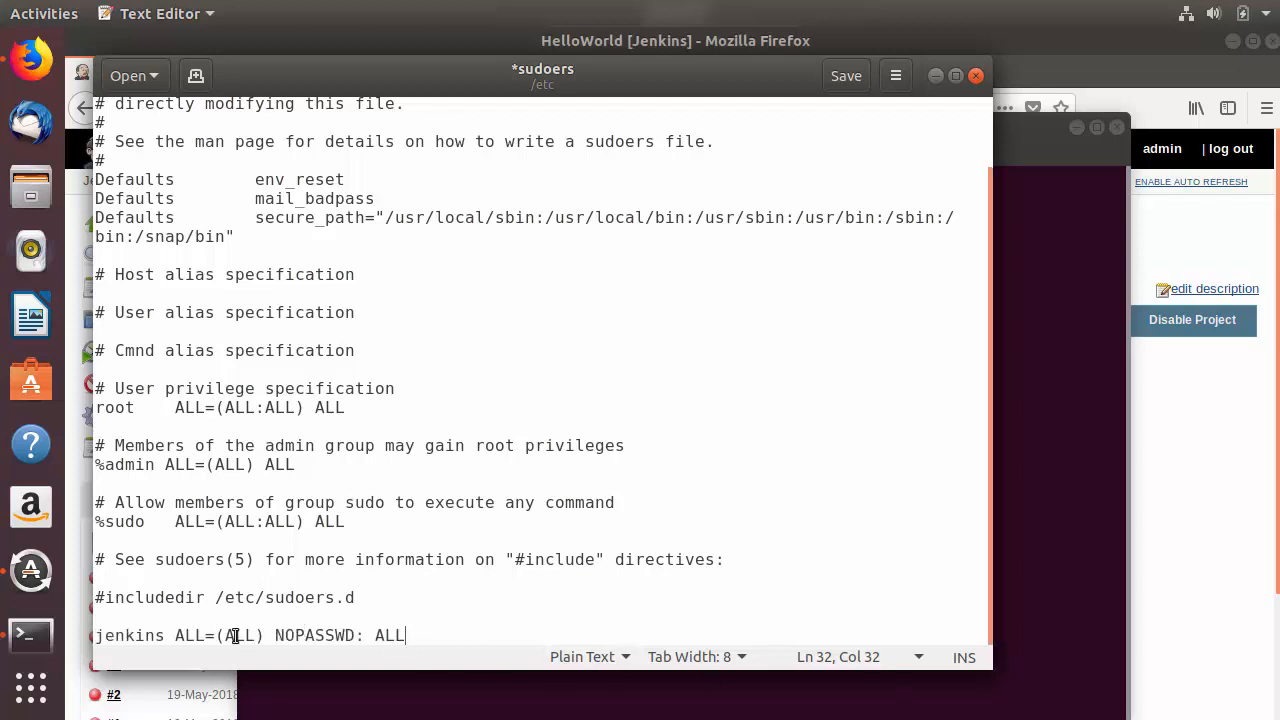
pyautogui.doubleClick(290, 635)
pyautogui.click(428, 627)
# Step: Save the edited sudoers file and close the text editor
pyautogui.hotkey('ctrl', 's')
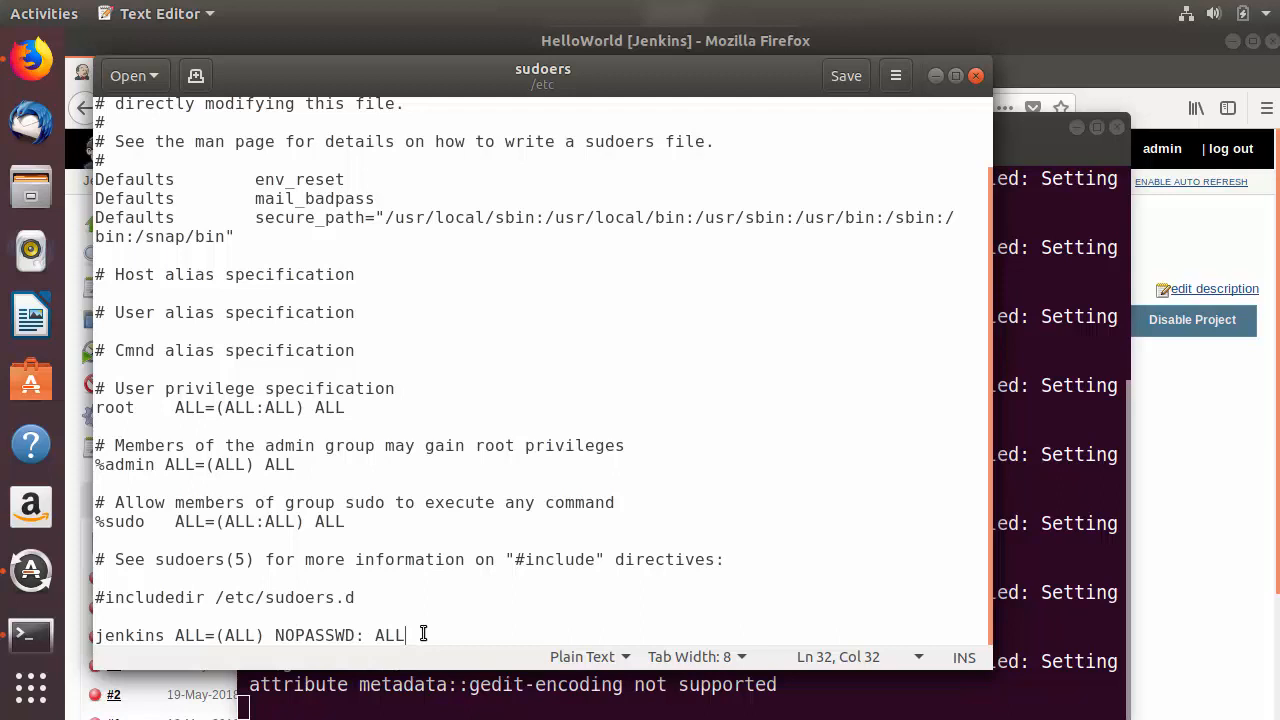
pyautogui.hotkey('ctrl', 's')
pyautogui.click(858, 82)
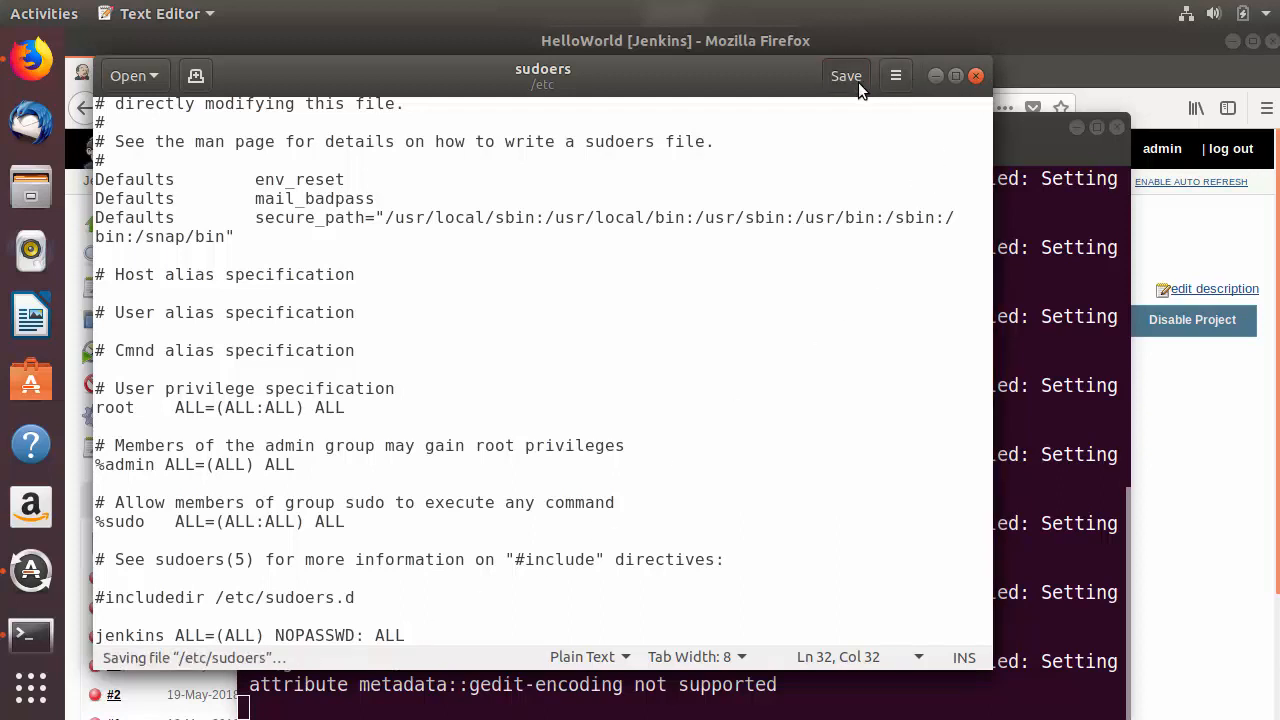
pyautogui.click(977, 77)
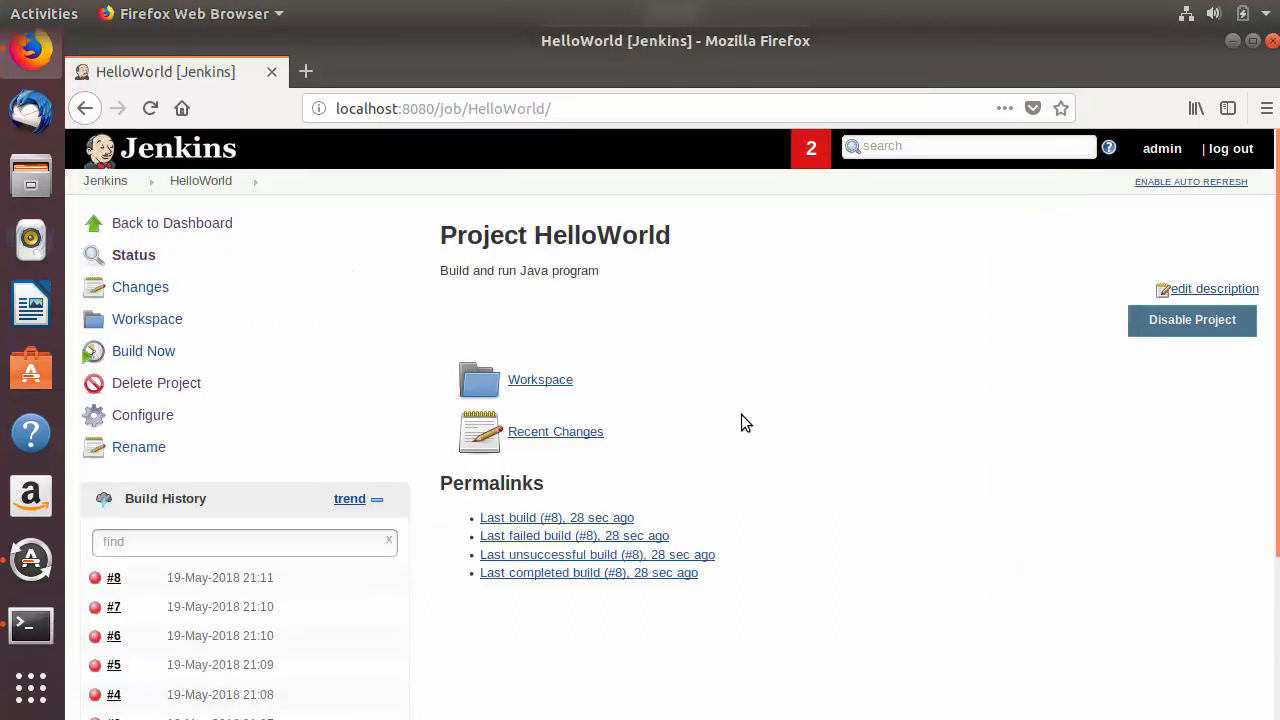
# Step: In the HelloWorld configuration, prefix the javac HelloWorld.java line of the shell command with sudo and save the job
pyautogui.click(150, 416)
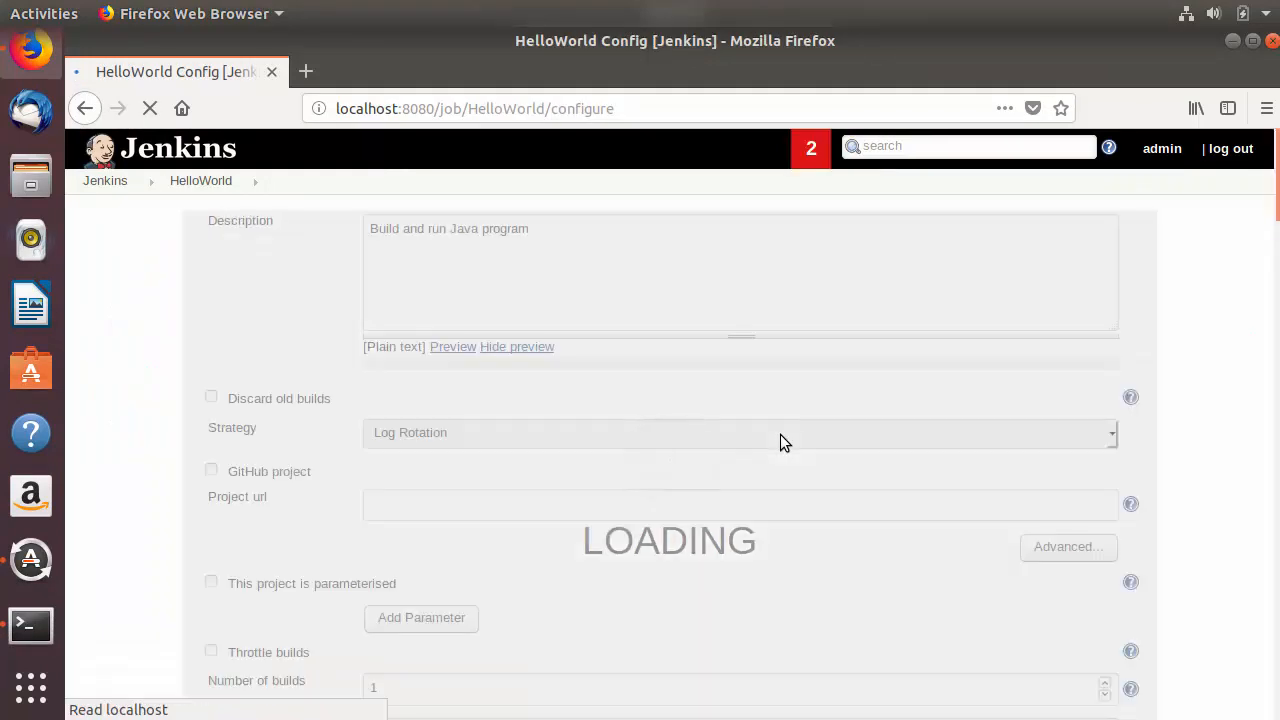
pyautogui.scroll(-5, 546, 451)
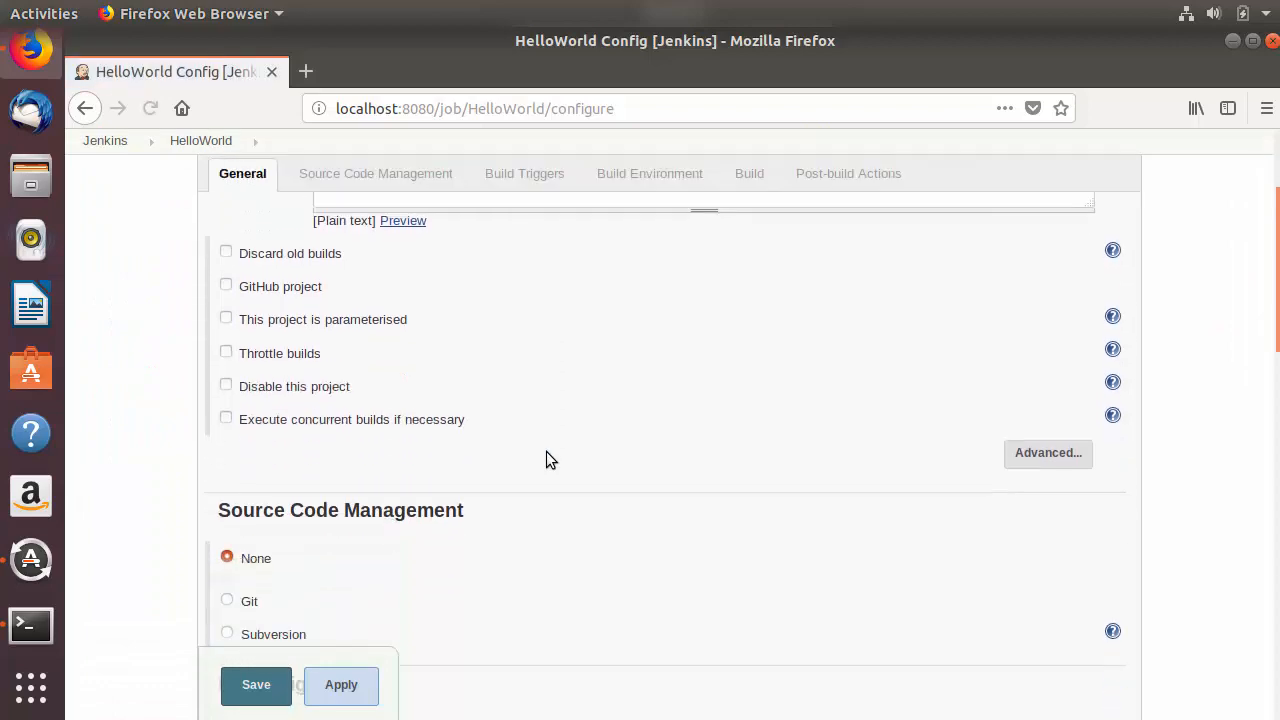
pyautogui.scroll(-10, 546, 450)
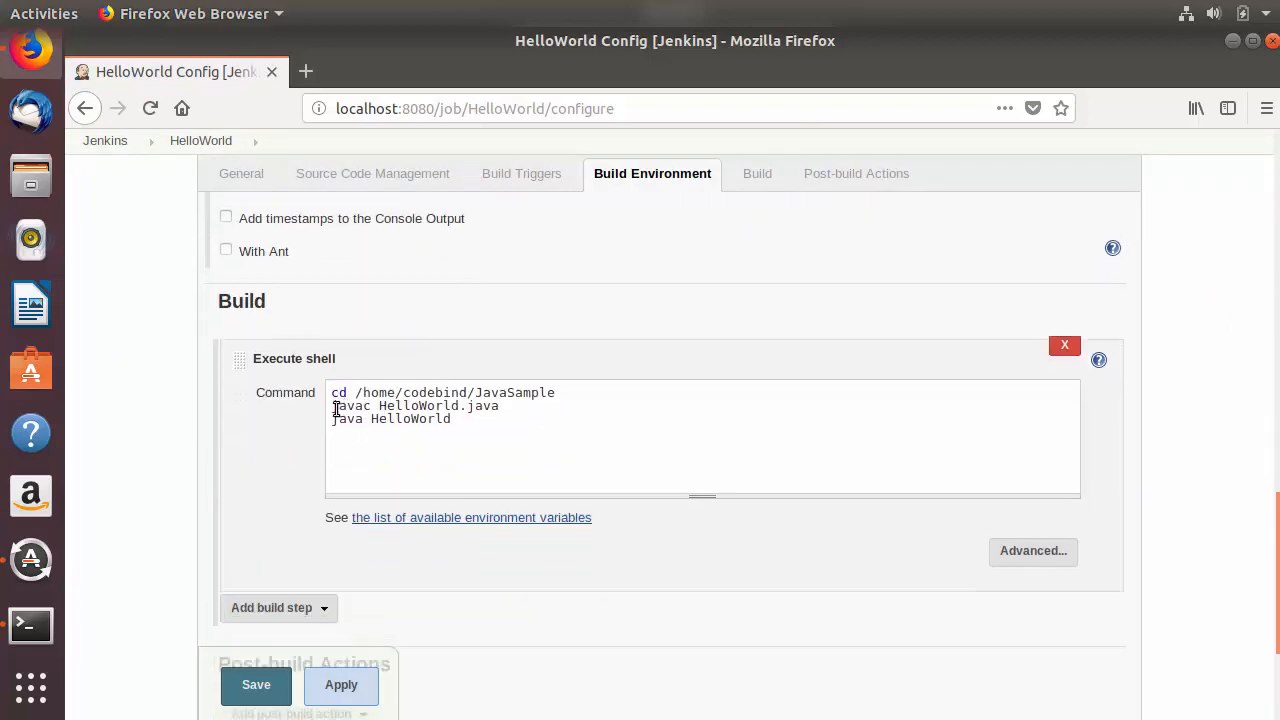
pyautogui.click(335, 407)
pyautogui.write('sudo')
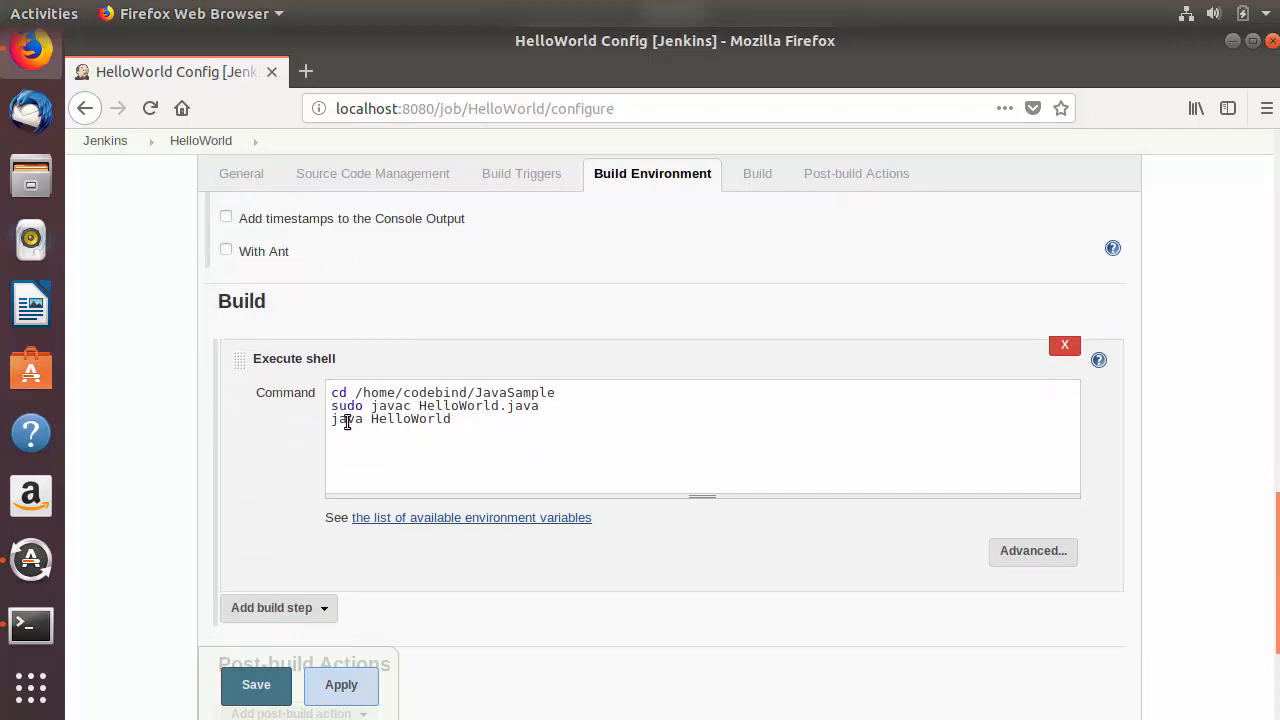
pyautogui.doubleClick(349, 405)
pyautogui.click(258, 688)
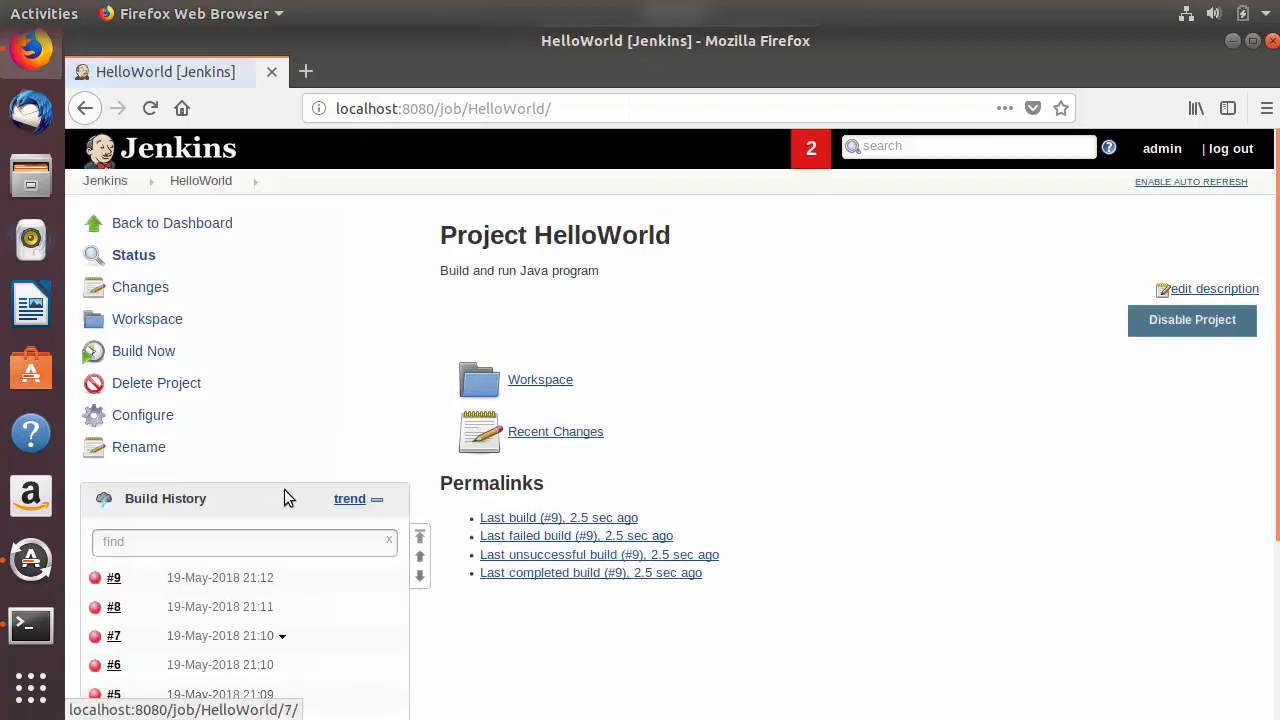
# Step: Start a HelloWorld build manually and examine the new build's console output, including the Java program's output line, before returning to the project page
pyautogui.click(128, 354)
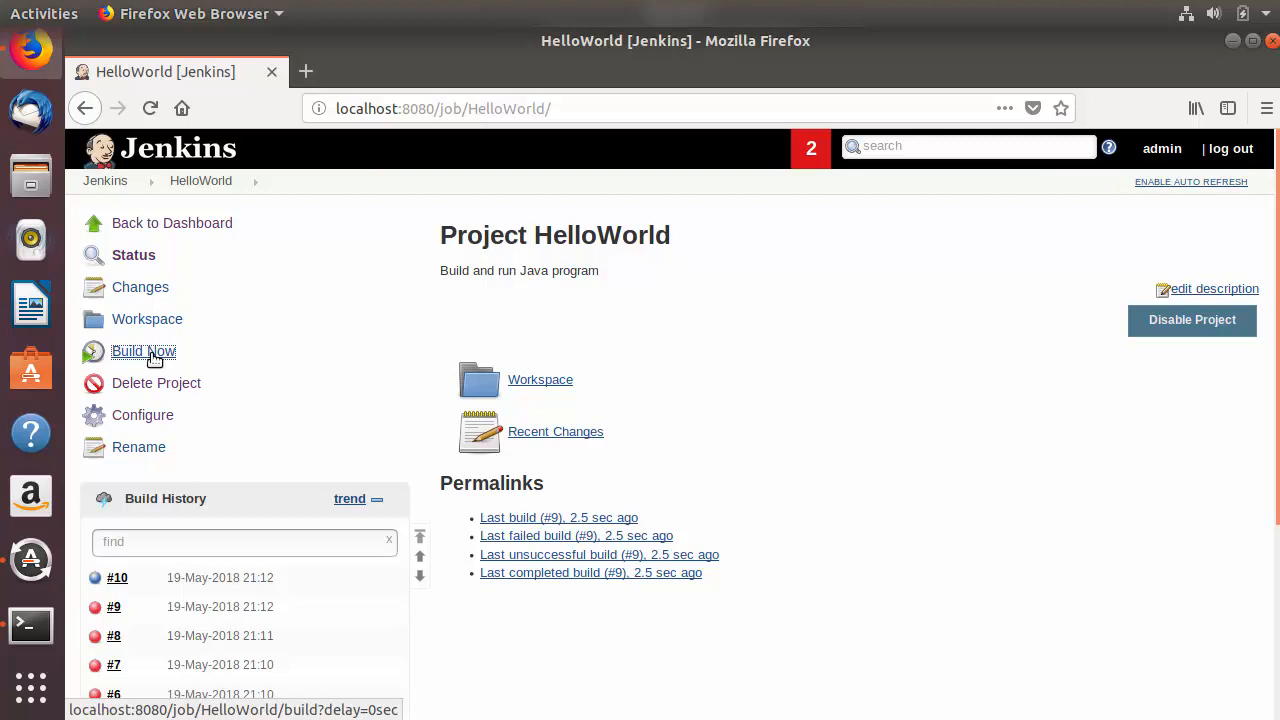
pyautogui.click(118, 580)
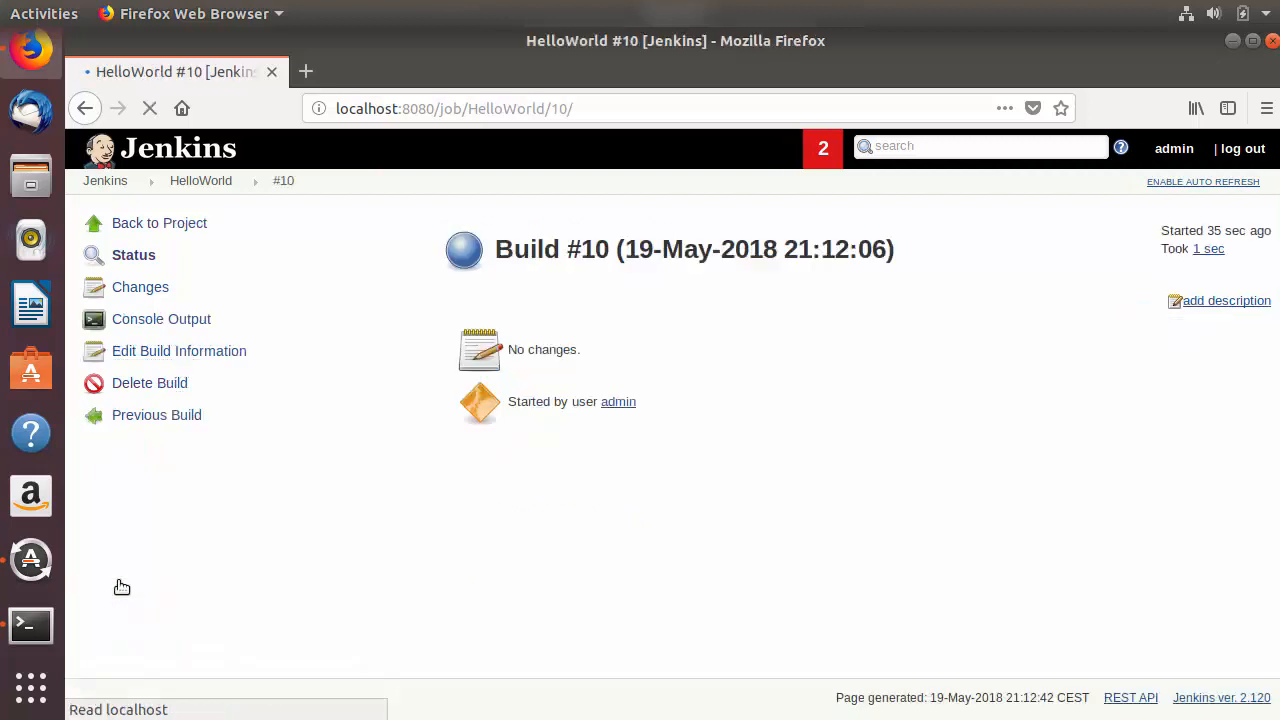
pyautogui.click(182, 321)
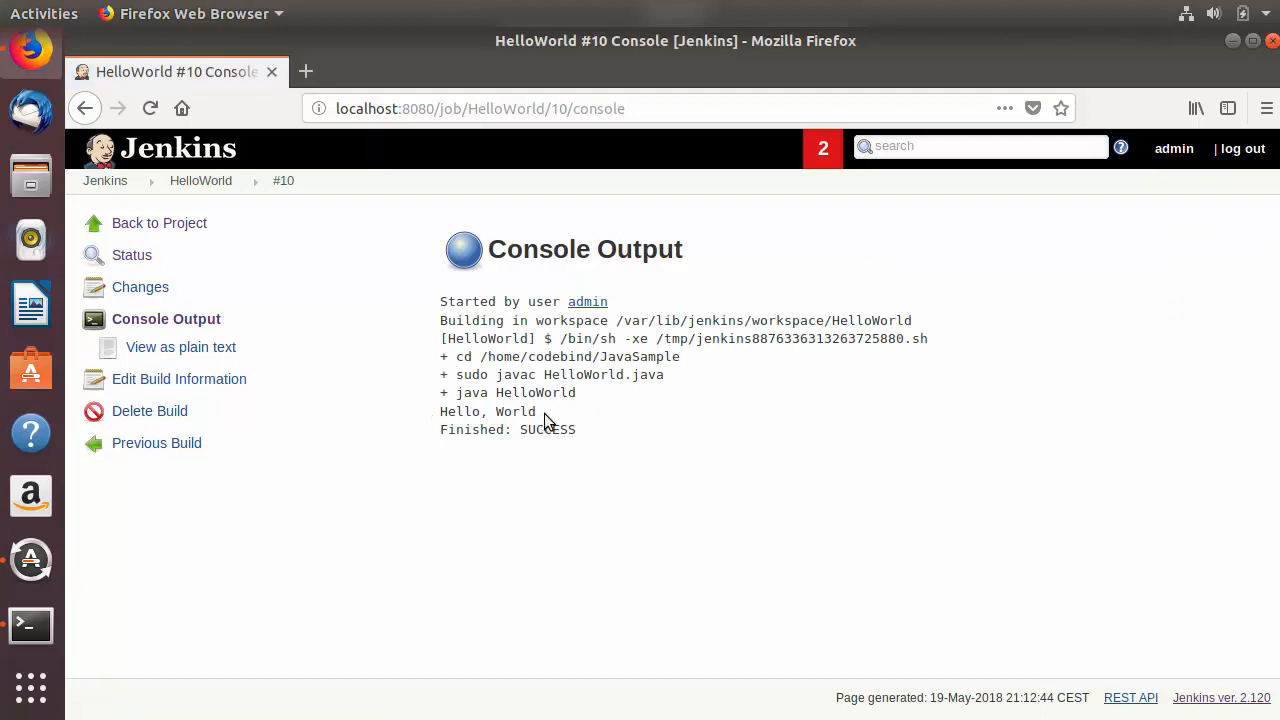
pyautogui.moveTo(549, 414); pyautogui.dragTo(441, 411)
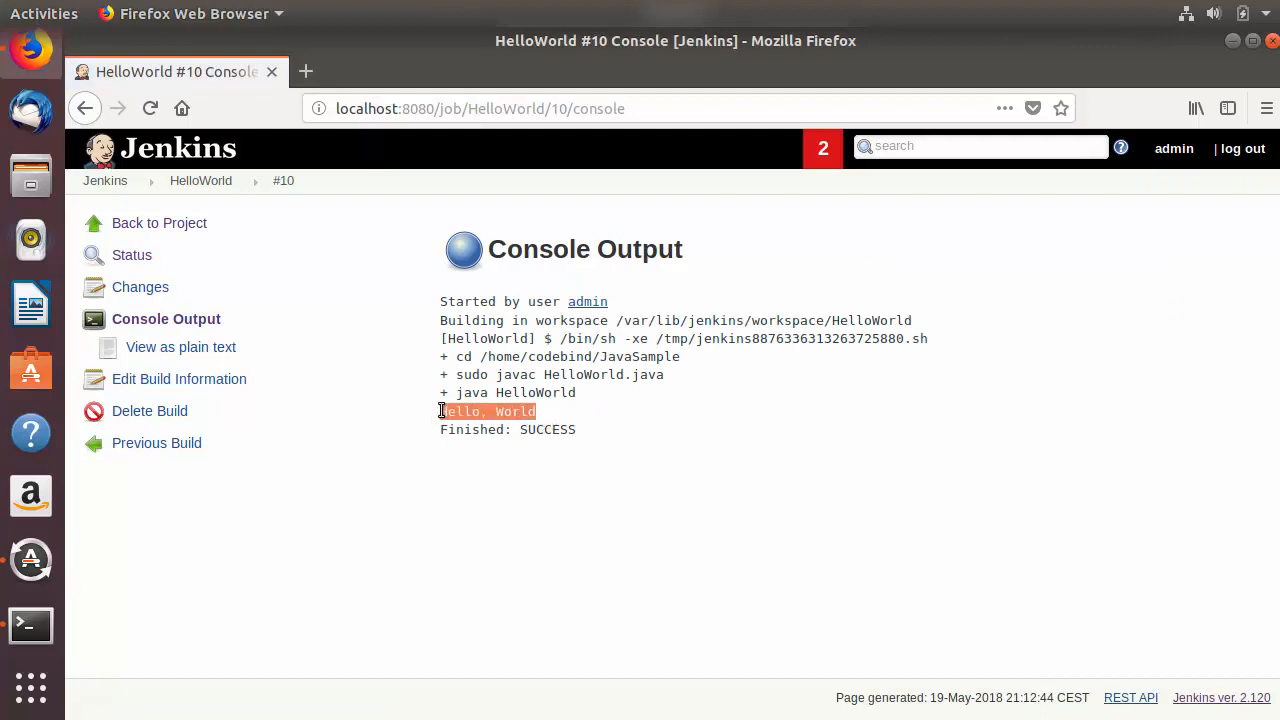
pyautogui.click(176, 233)
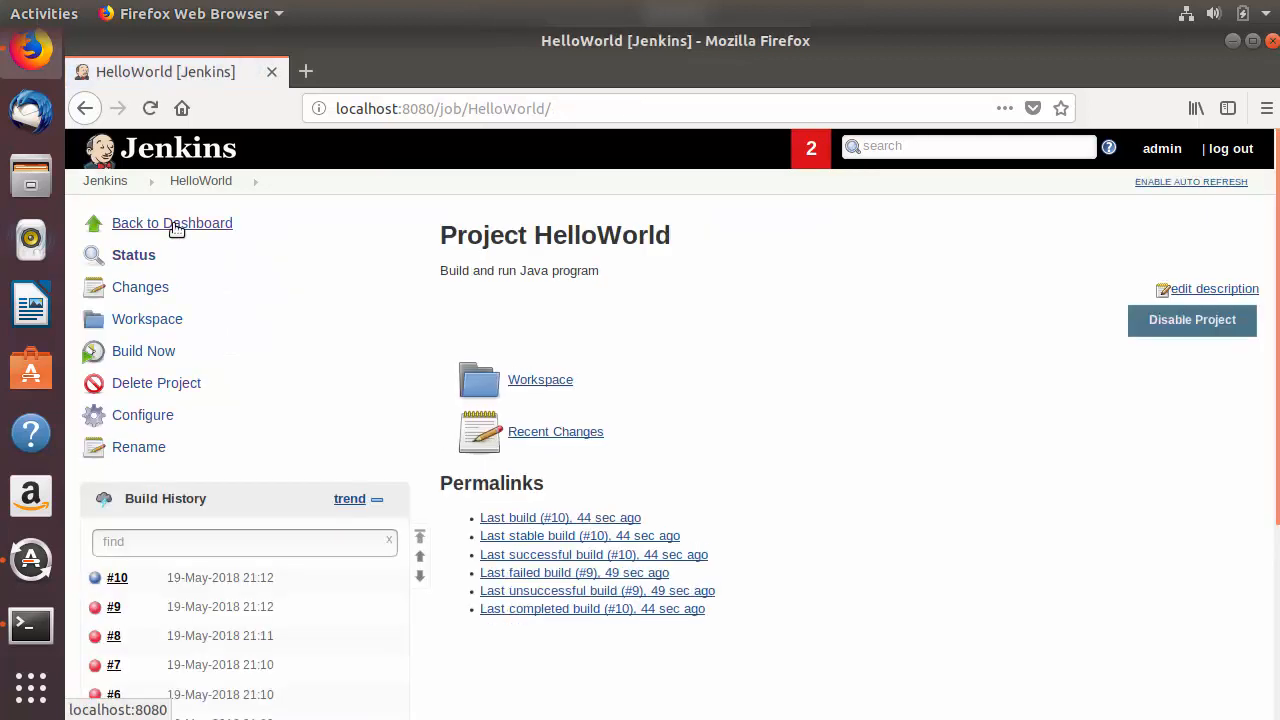
# Step: Check the HelloWorld build history for scheduled runs, and review the job's refreshed status and weather entries on the Jenkins dashboard
pyautogui.scroll(-3, 306, 386)
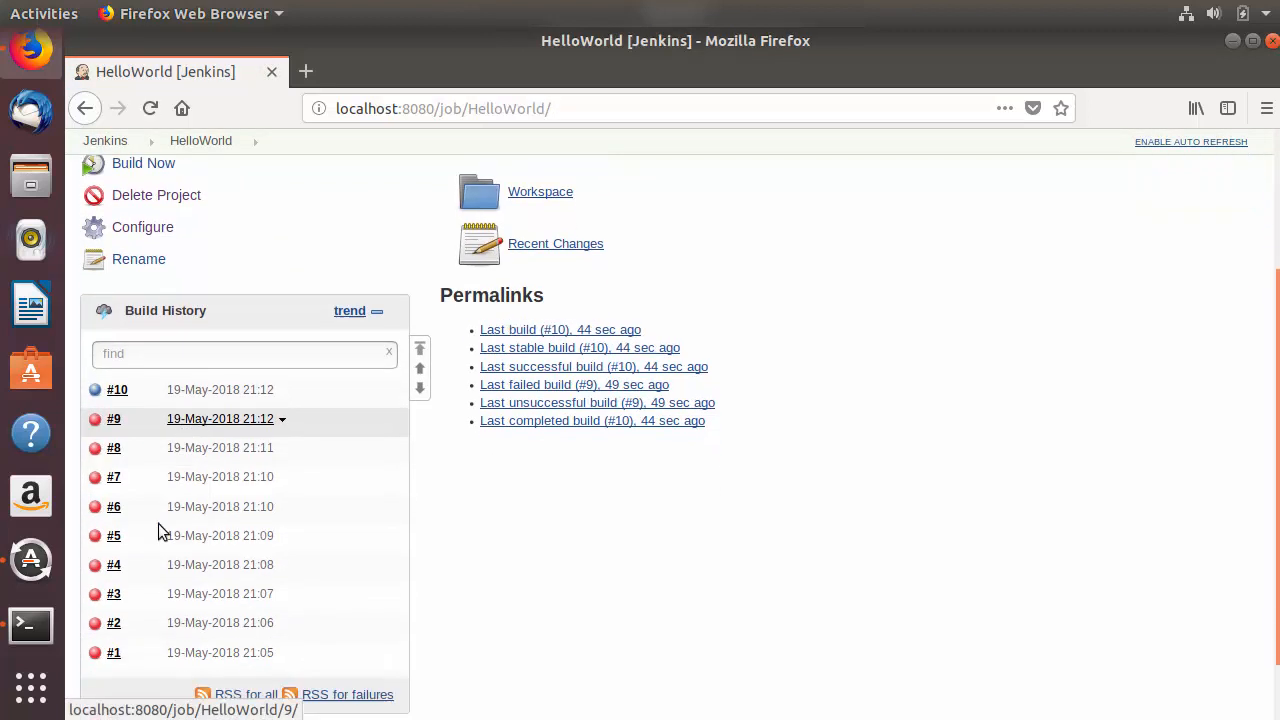
pyautogui.scroll(-1, 158, 523)
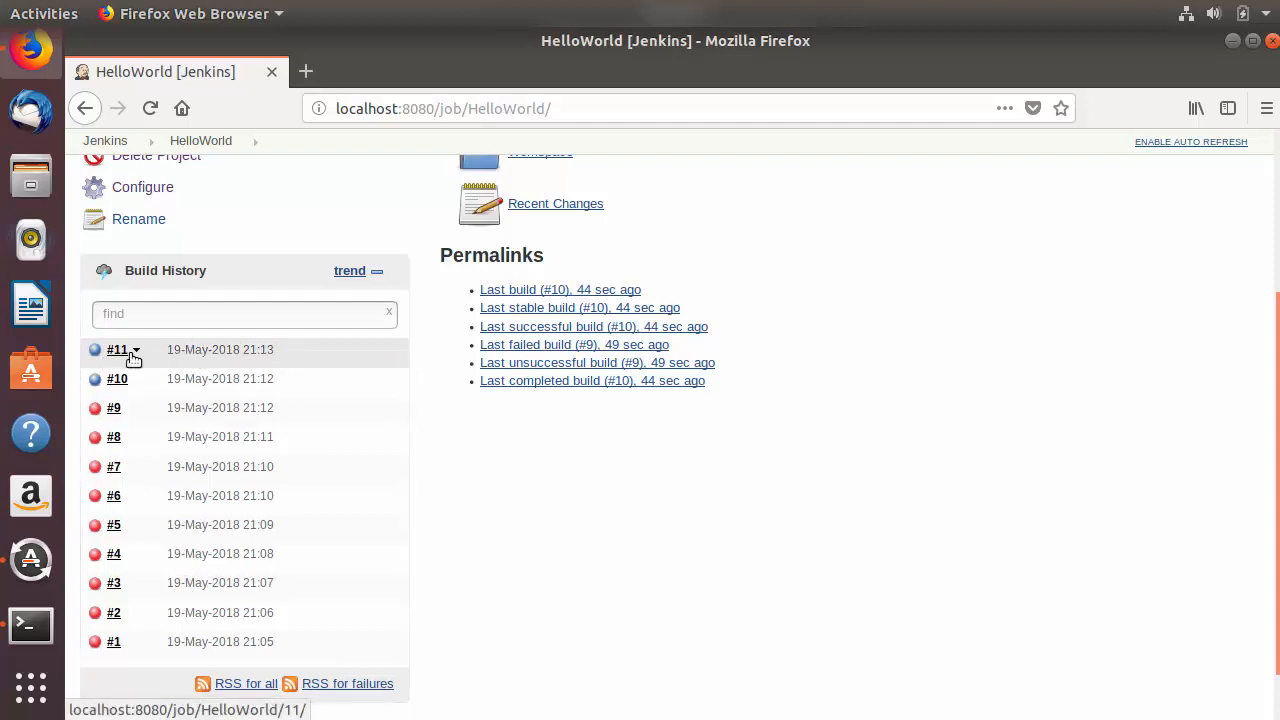
pyautogui.scroll(1, 130, 370)
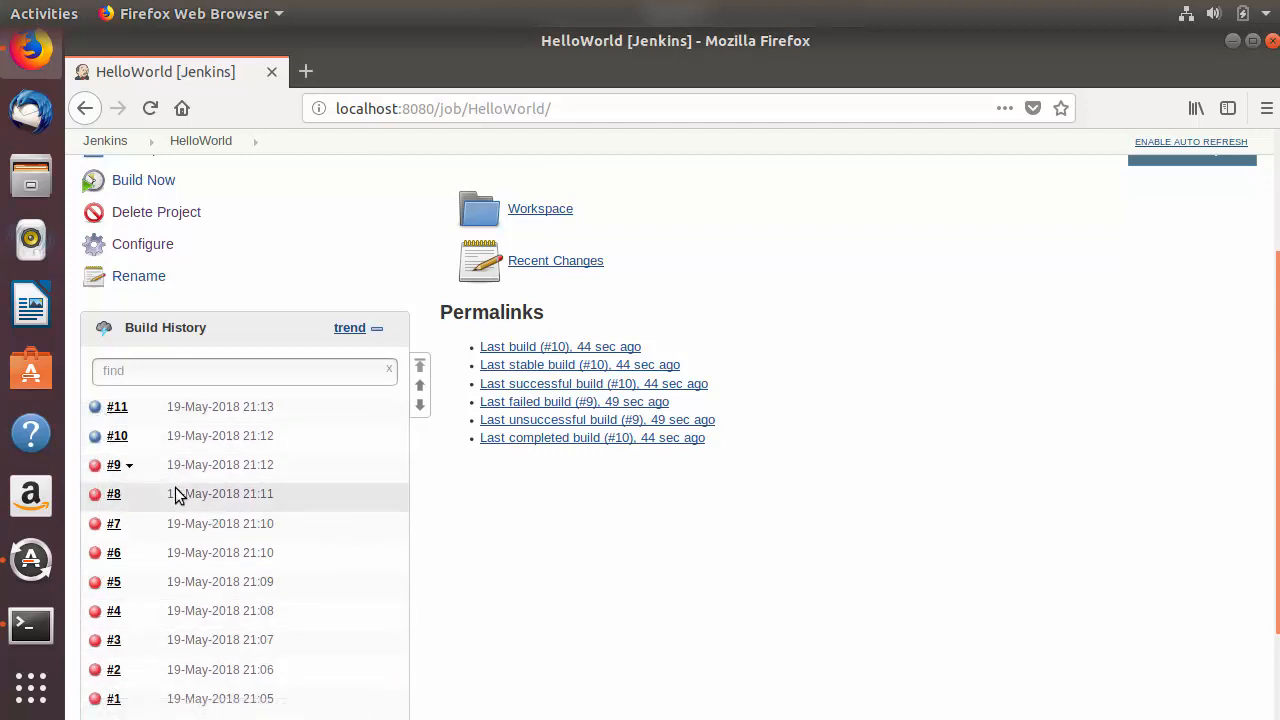
pyautogui.scroll(3, 150, 380)
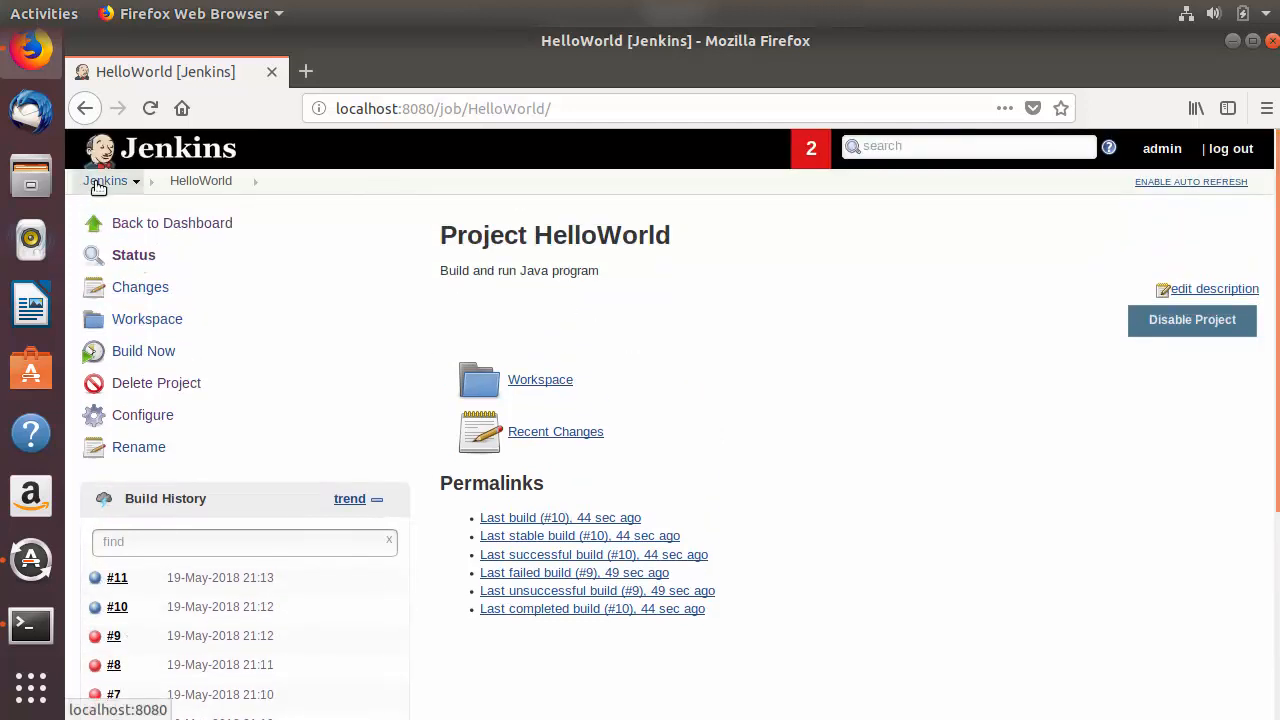
pyautogui.click(99, 183)
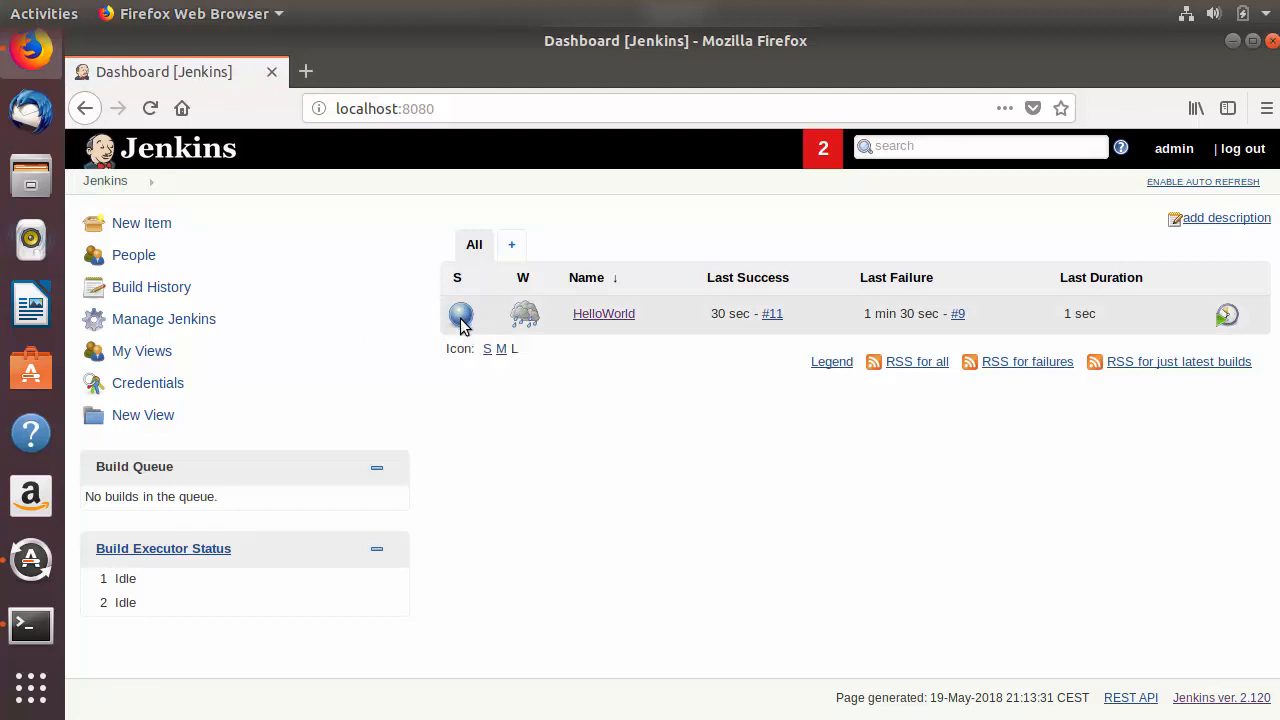
pyautogui.moveTo(522, 325)
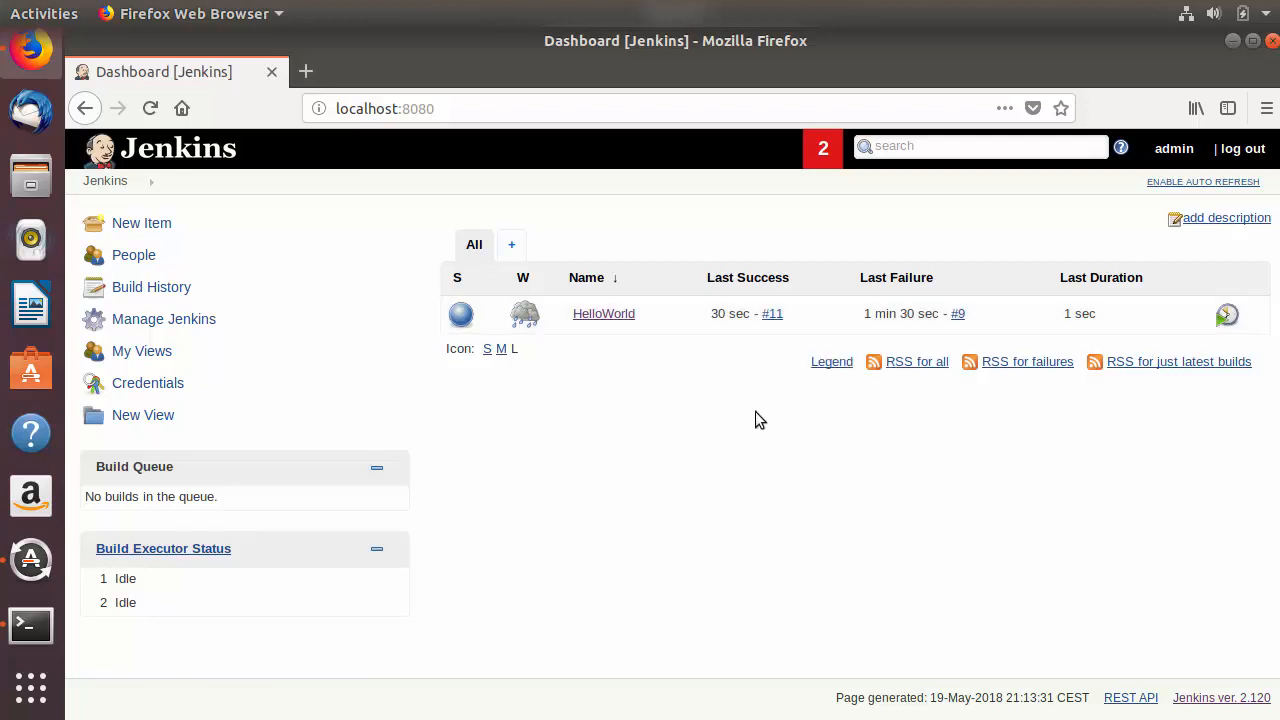
pyautogui.click(150, 108)
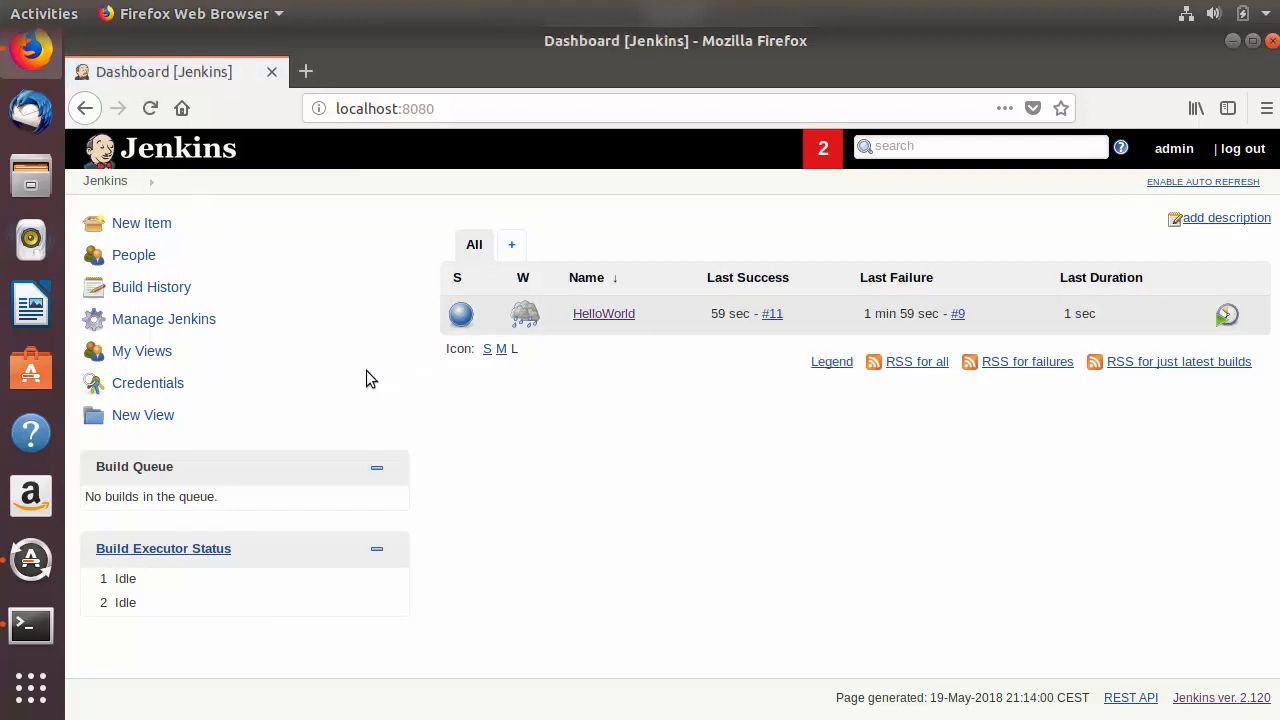
# Step: Start another manual build from the HelloWorld project page, and refresh the page to check the new entry in the build history
pyautogui.click(590, 316)
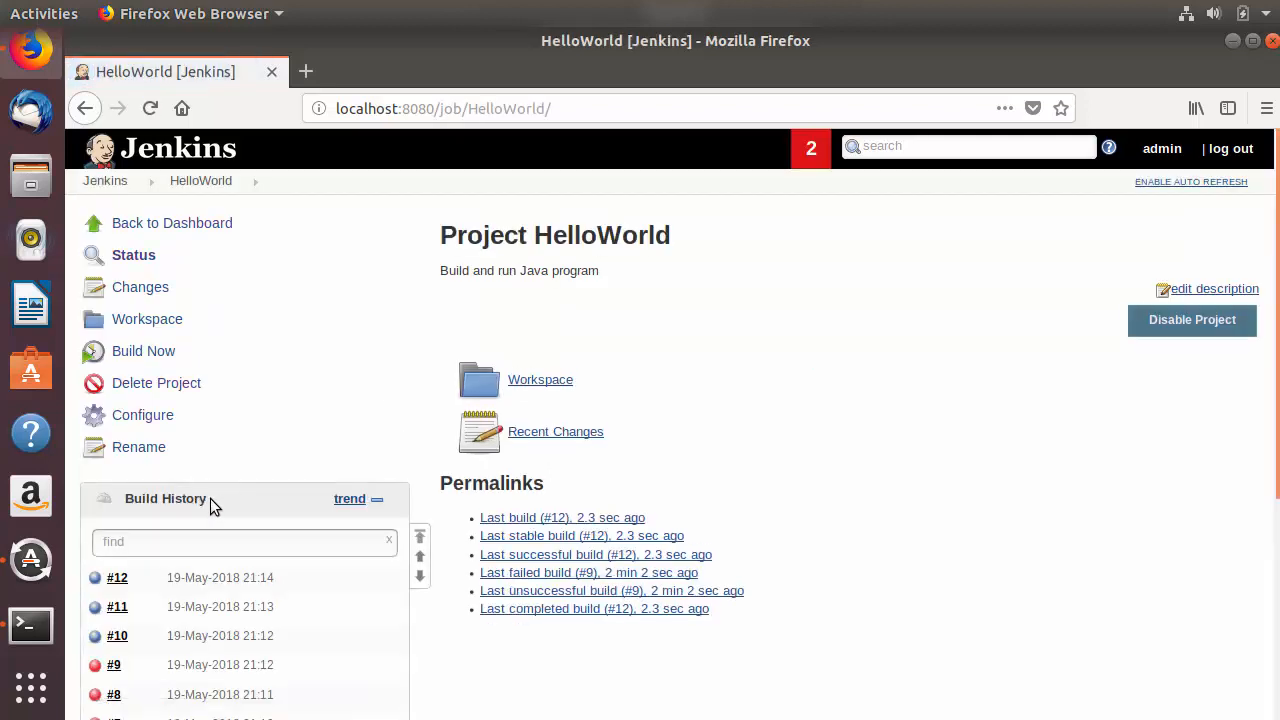
pyautogui.click(143, 351)
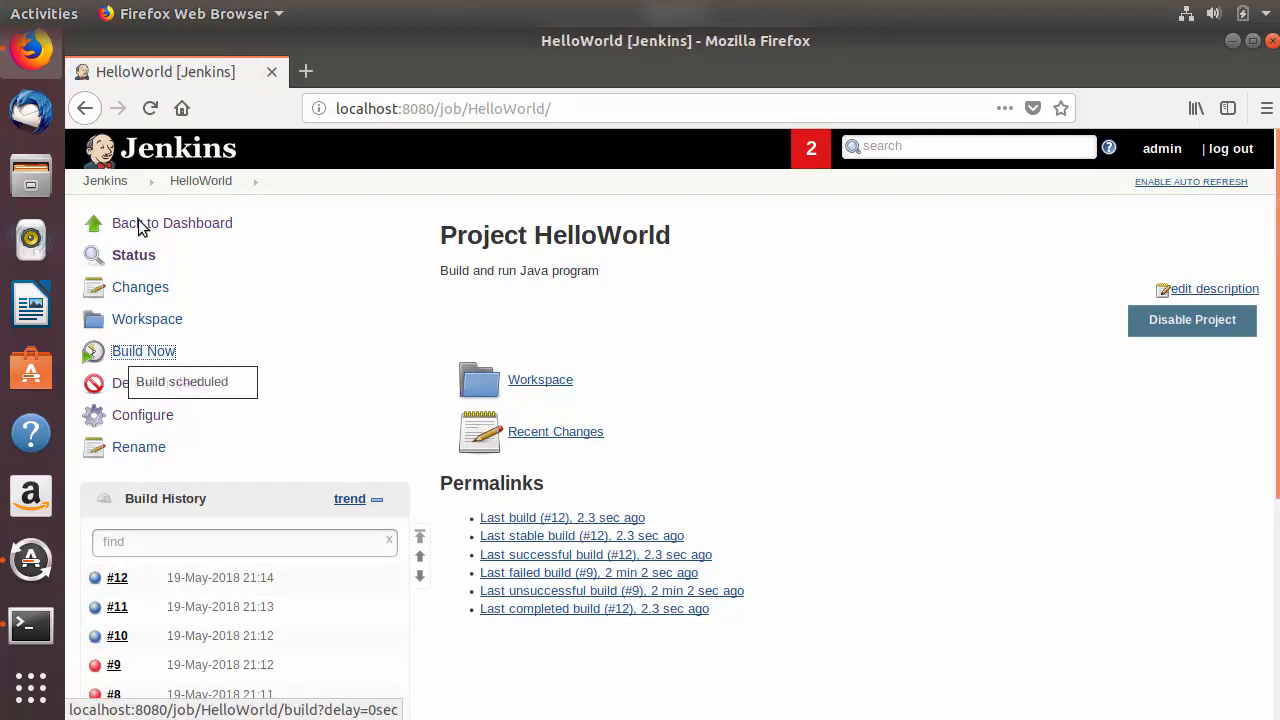
pyautogui.click(150, 108)
pyautogui.scroll(-2, 320, 465)
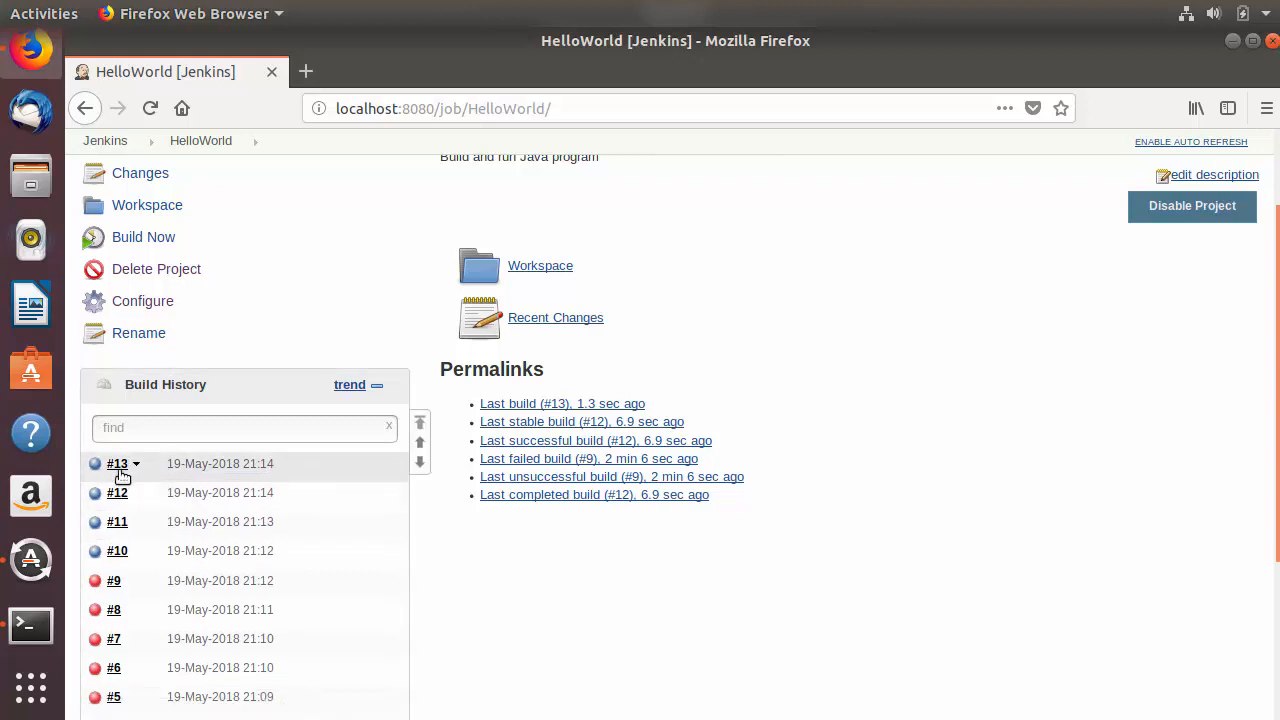
pyautogui.scroll(2, 127, 590)
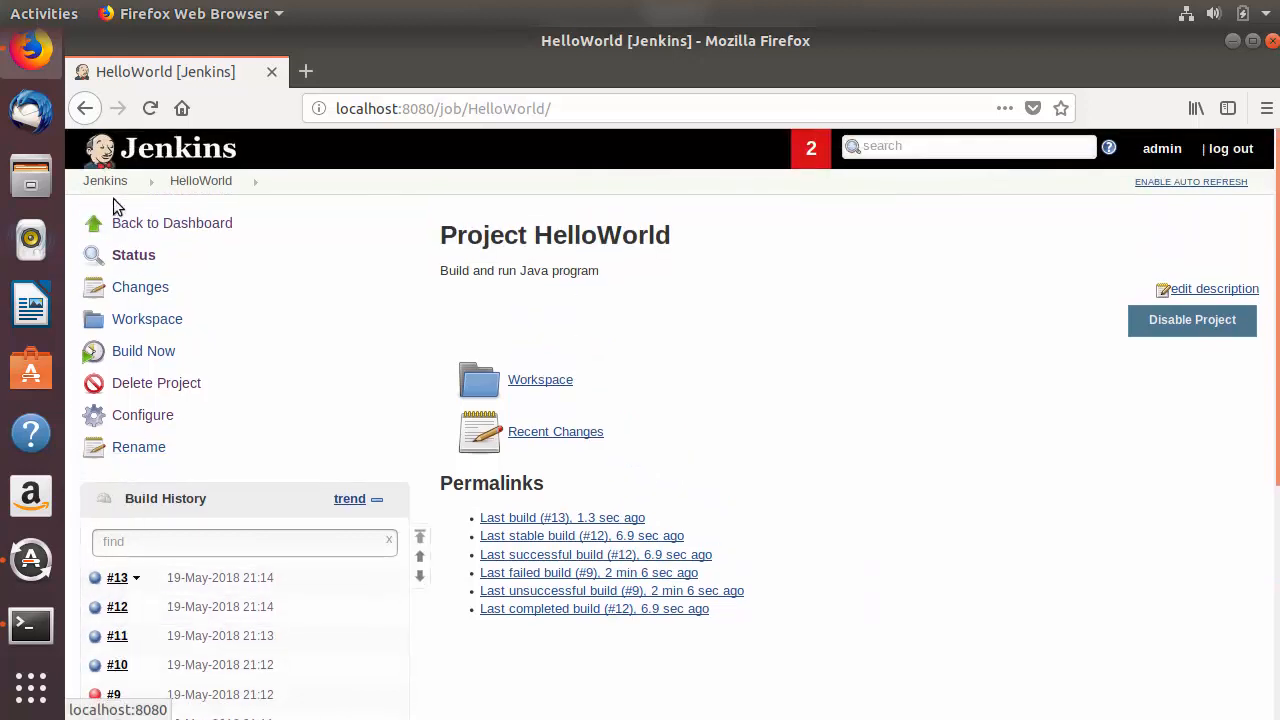
# Step: Check the HelloWorld job's status and weather on the refreshed Jenkins dashboard, and return to its project page
pyautogui.click(108, 182)
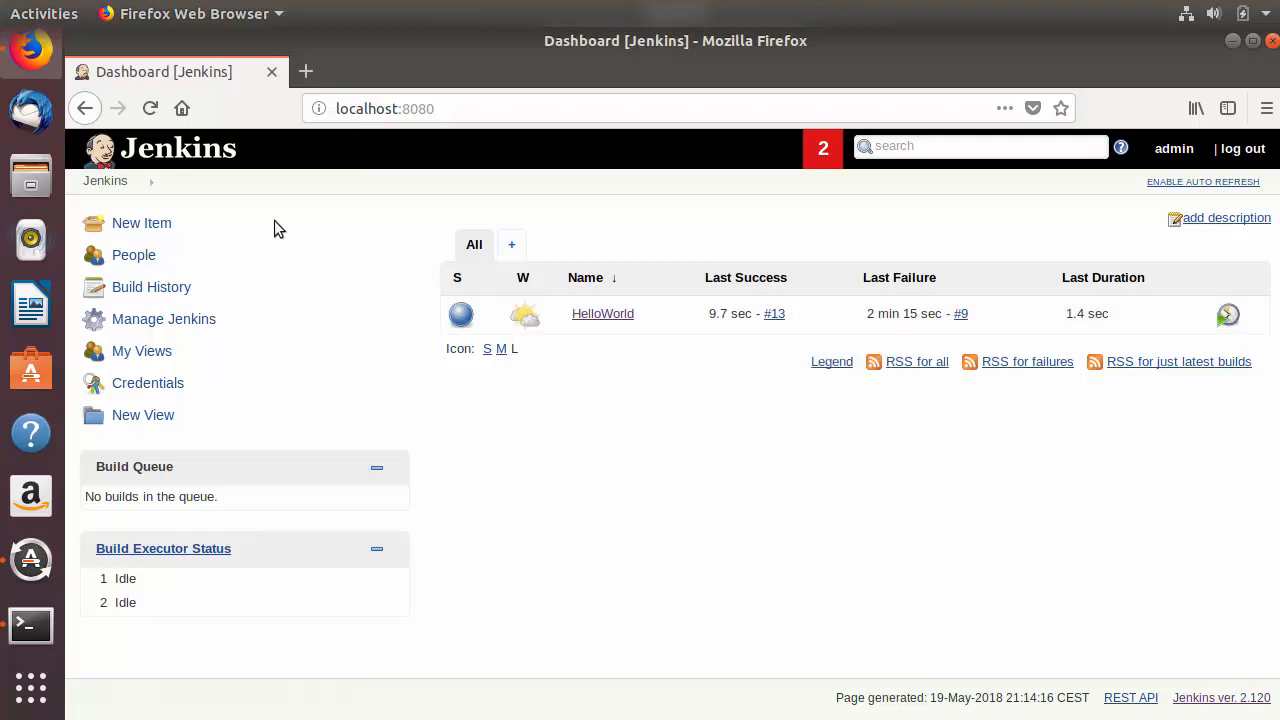
pyautogui.click(149, 109)
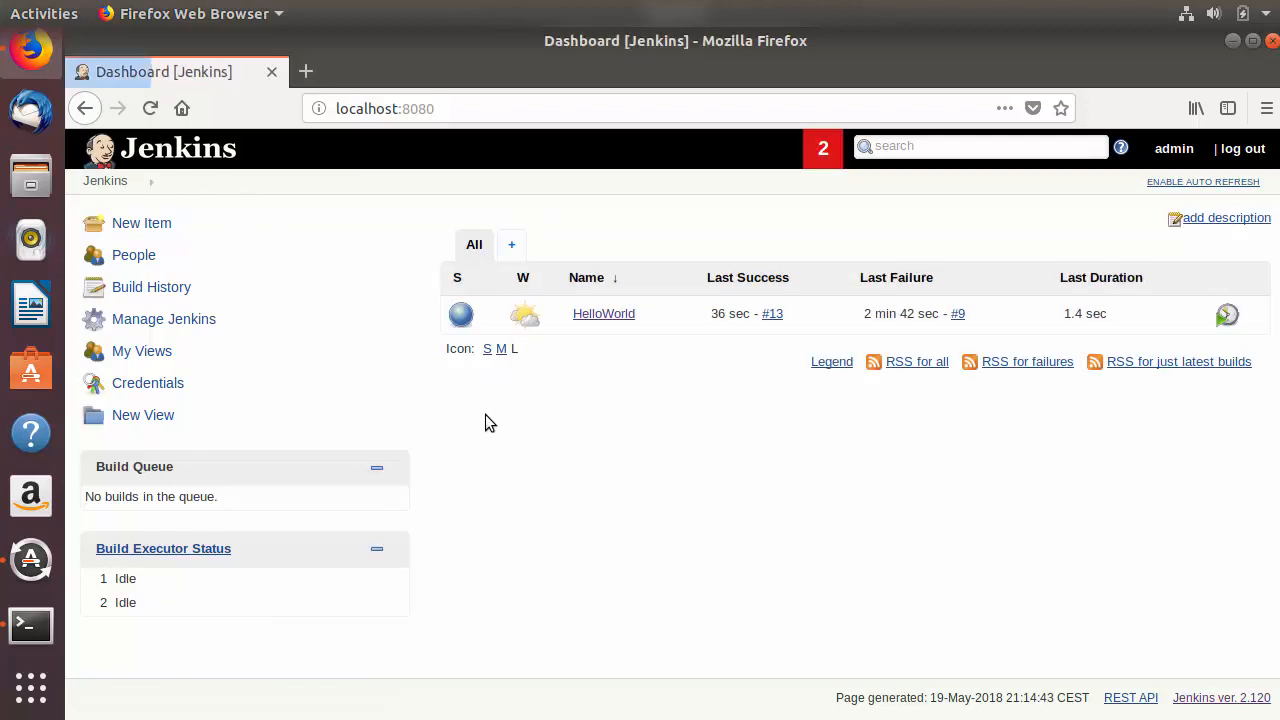
pyautogui.click(604, 314)
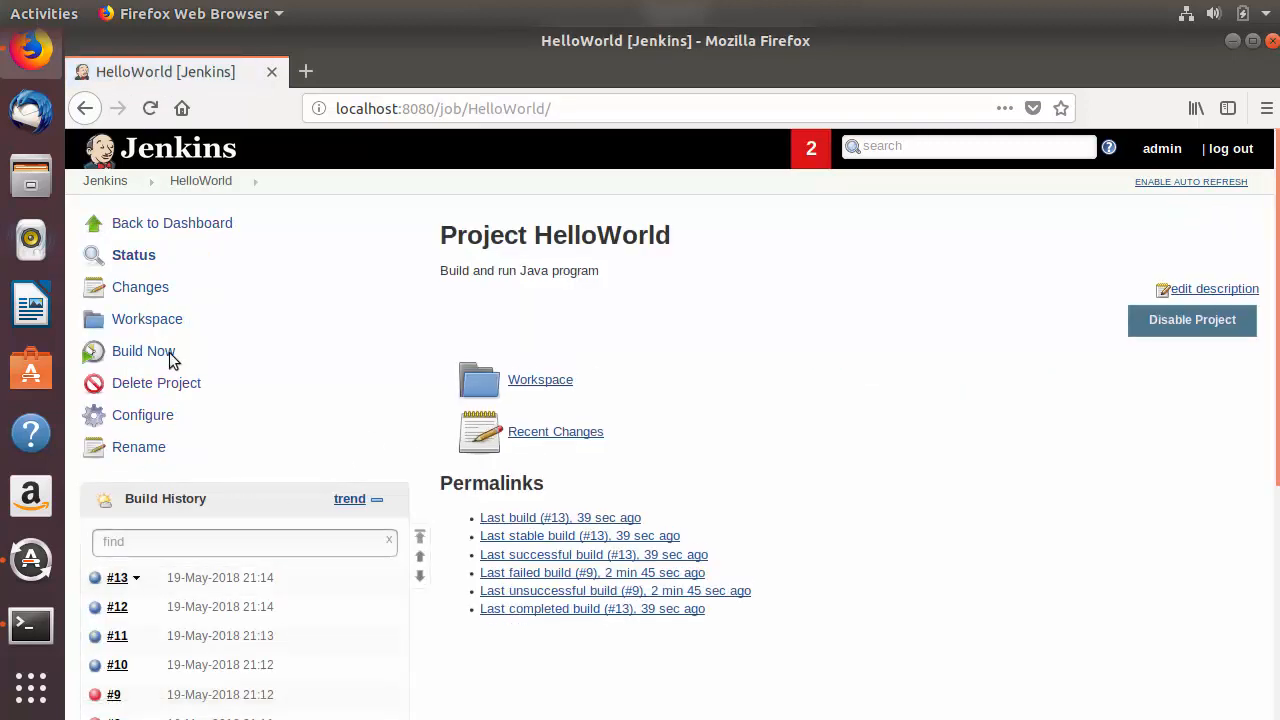
# Step: Start one more manual build of the HelloWorld project, refresh the page, and review the latest entries in its build history
pyautogui.click(145, 112)
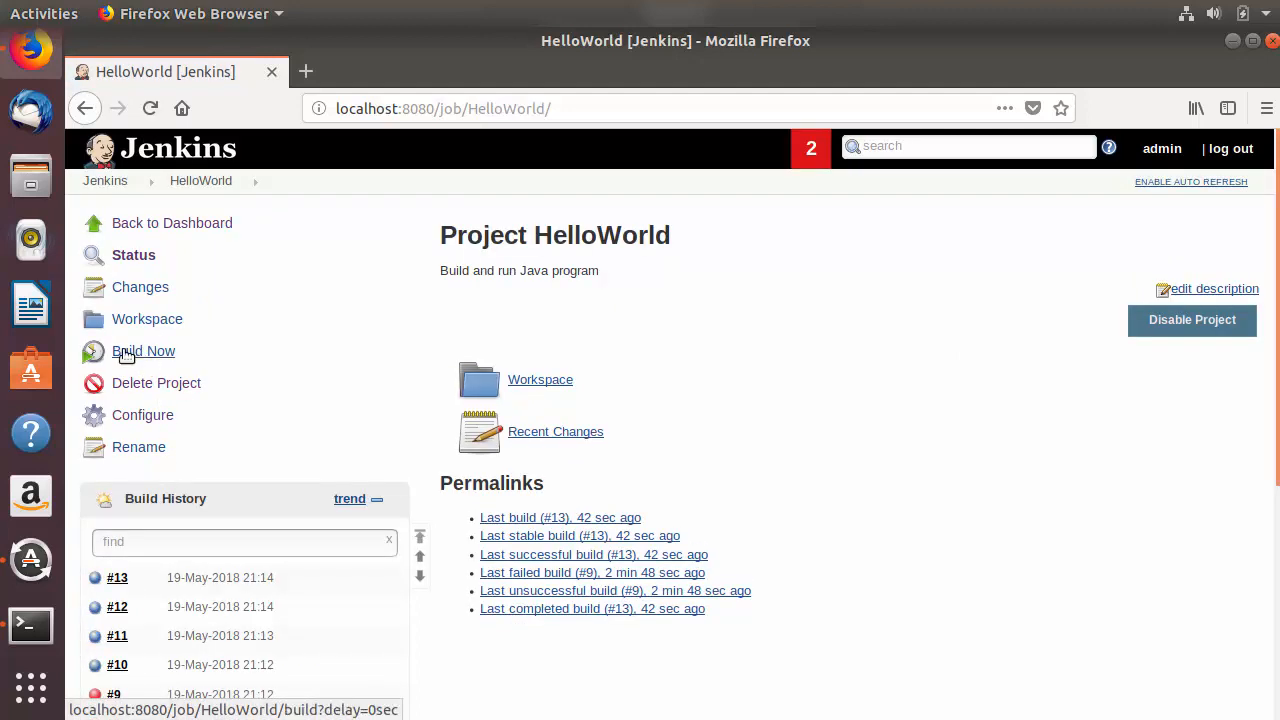
pyautogui.click(136, 353)
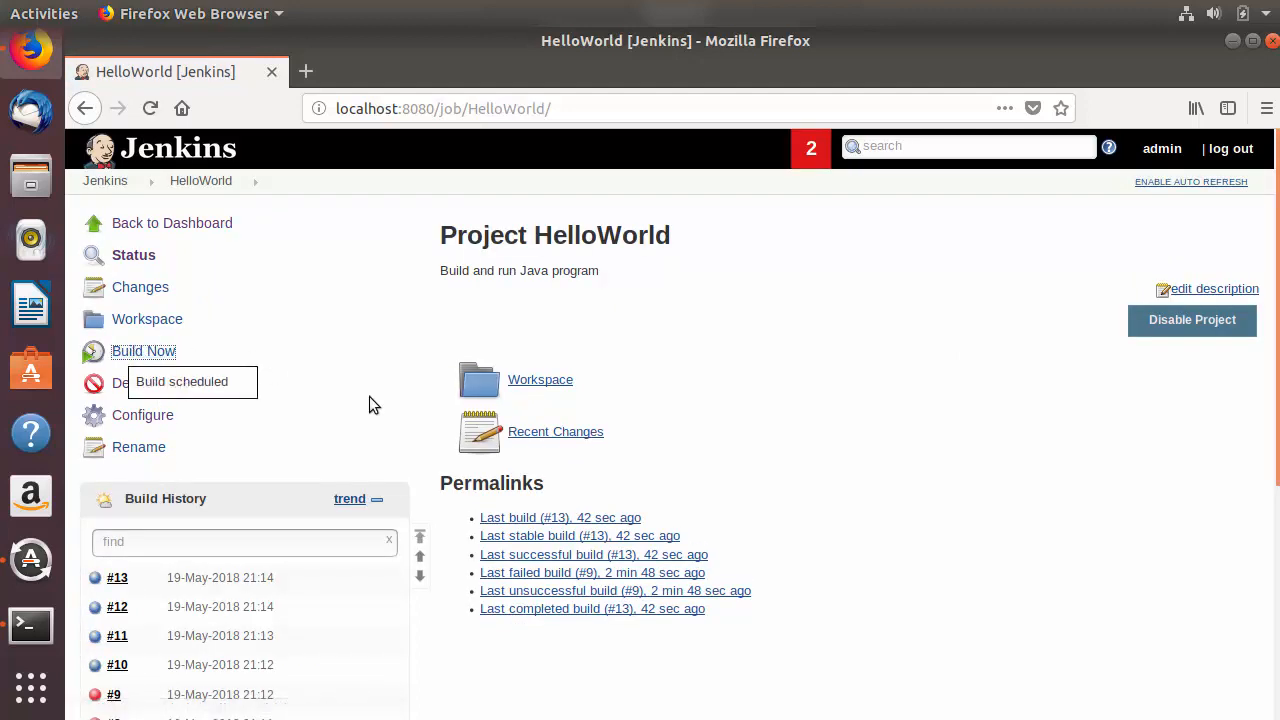
pyautogui.click(151, 108)
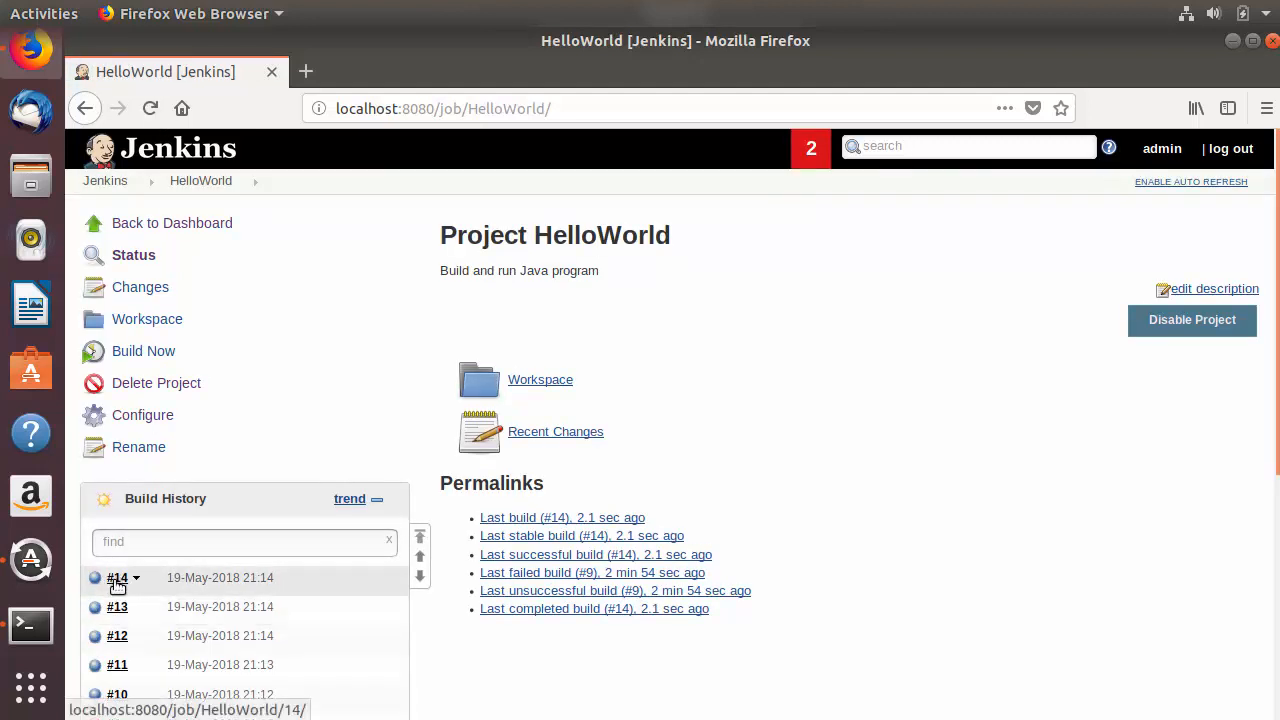
pyautogui.scroll(-1, 125, 603)
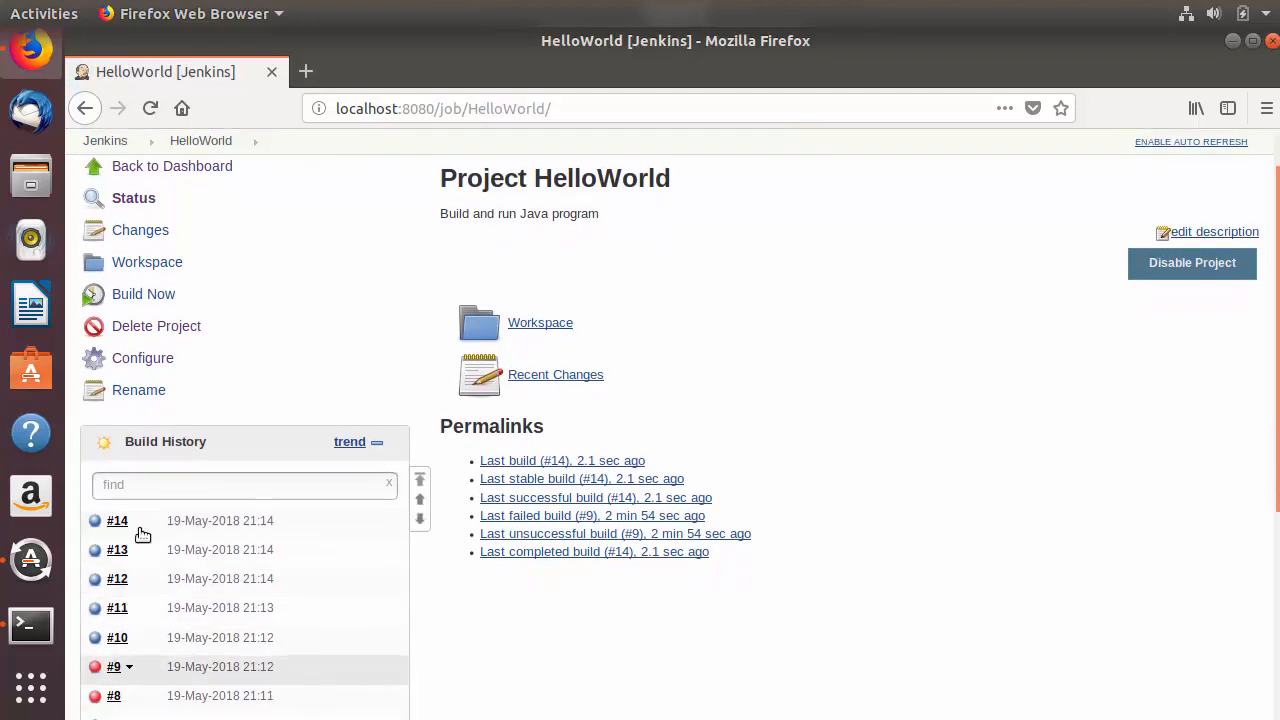
pyautogui.scroll(1, 137, 218)
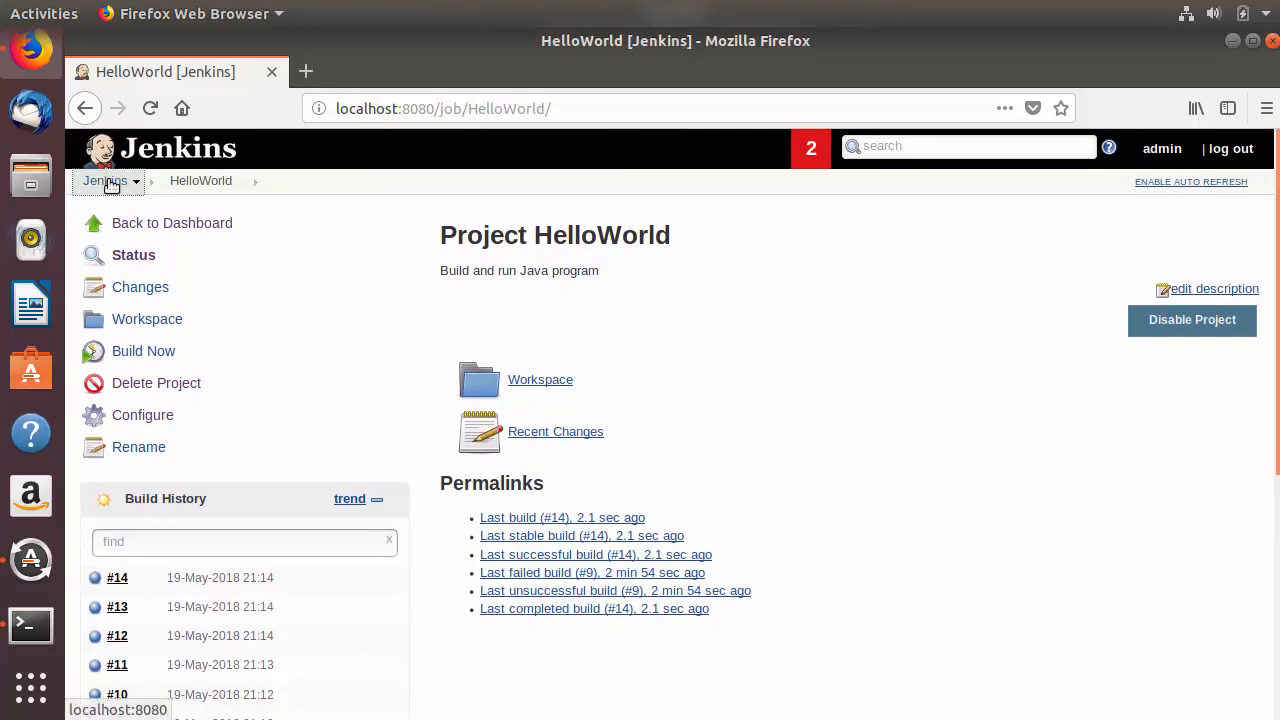
# Step: Examine the build stability description in HelloWorld's weather report on the Jenkins dashboard, and enable auto refresh for the page
pyautogui.click(112, 176)
pyautogui.moveTo(530, 318)
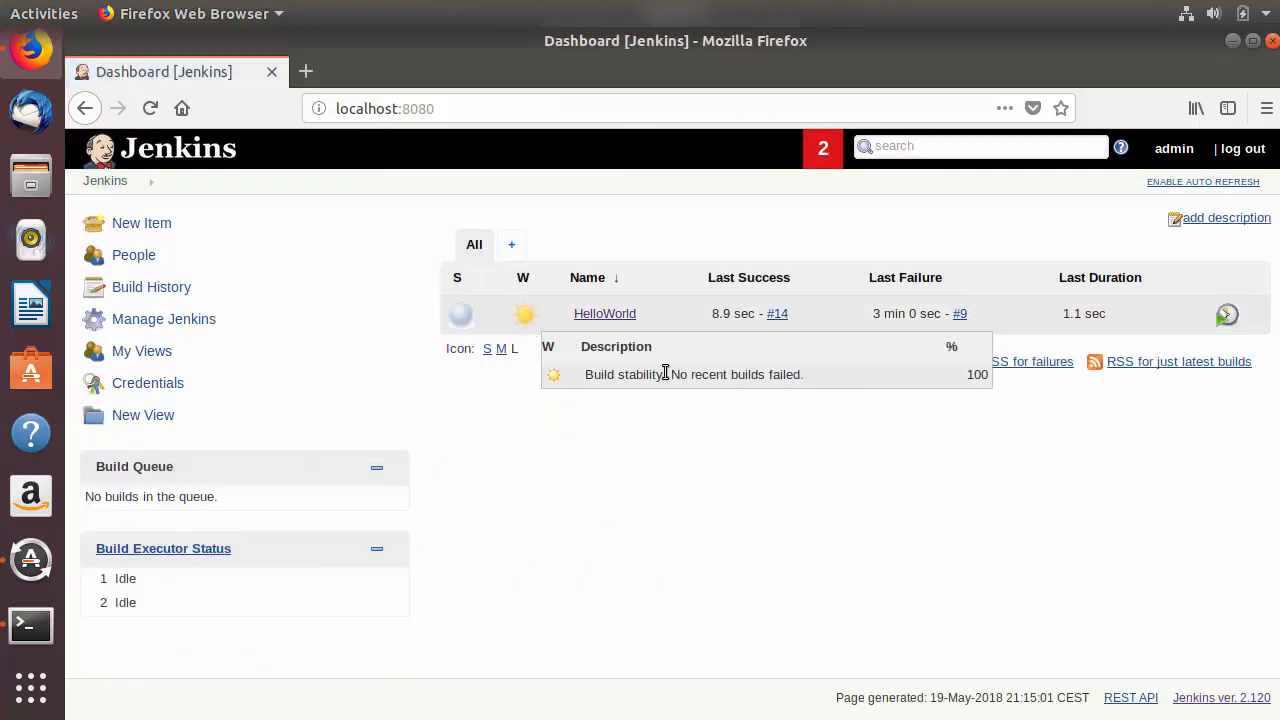
pyautogui.moveTo(671, 375); pyautogui.dragTo(800, 376)
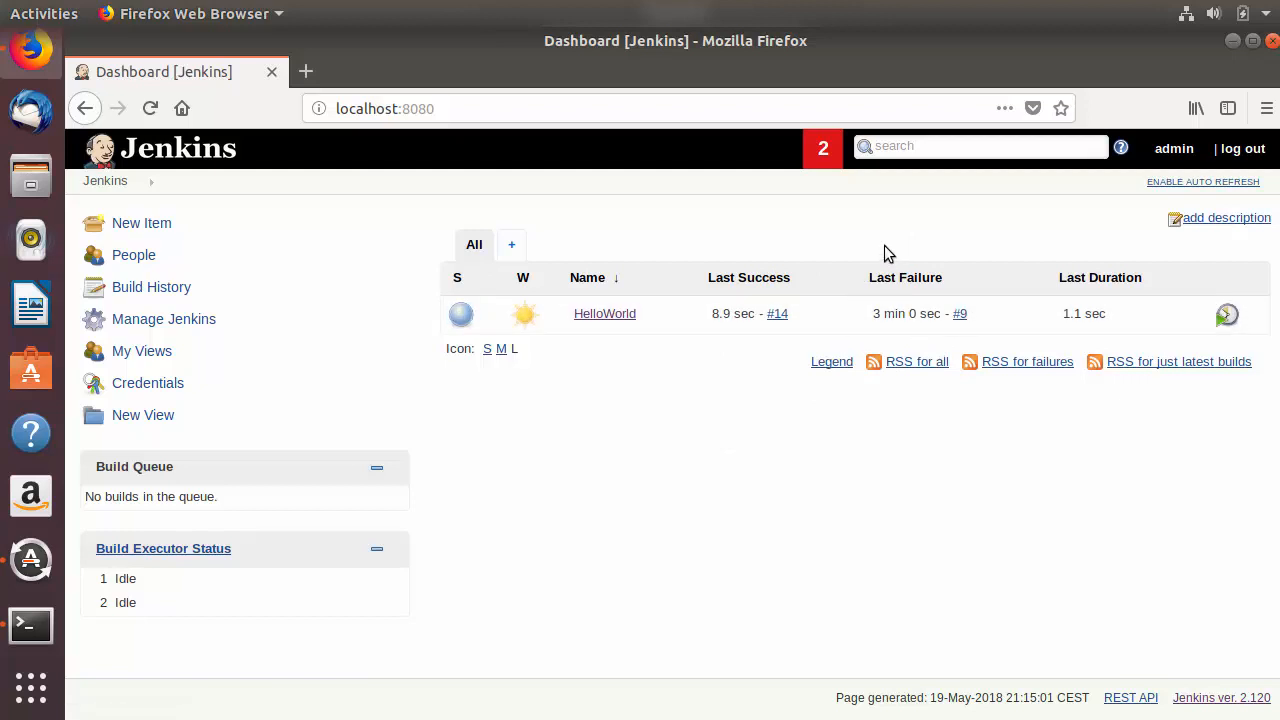
pyautogui.click(1193, 183)
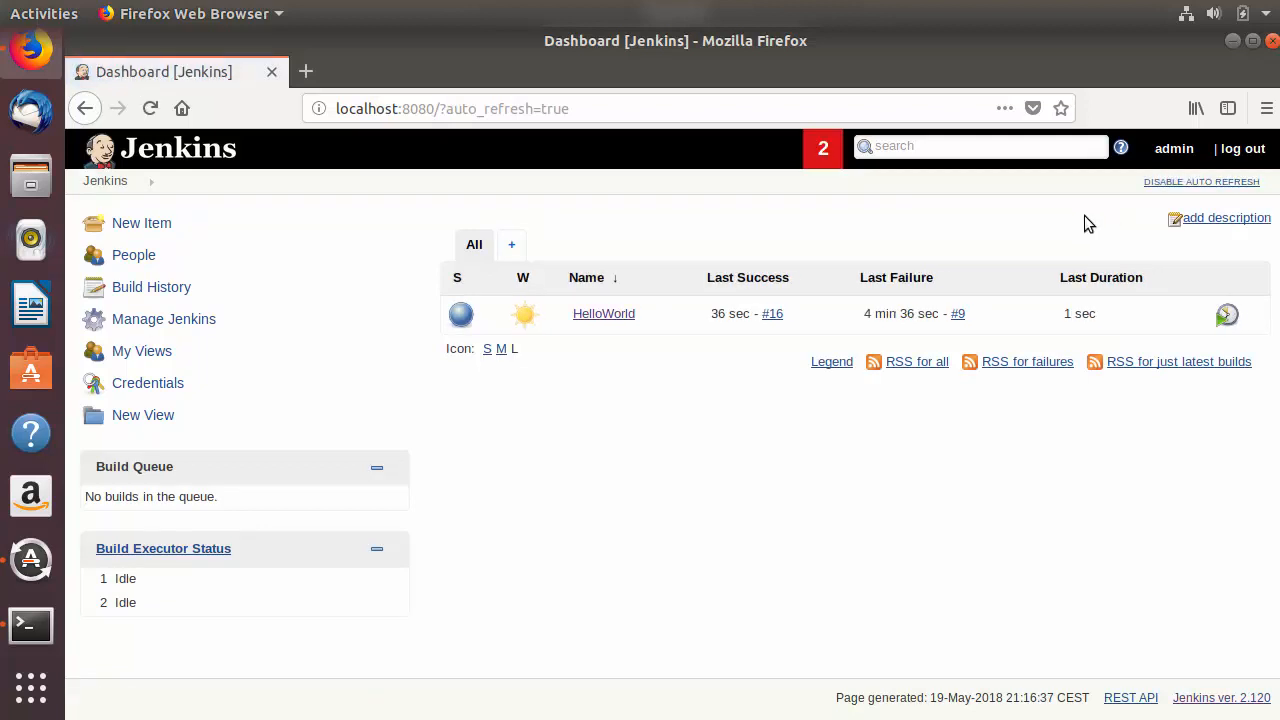